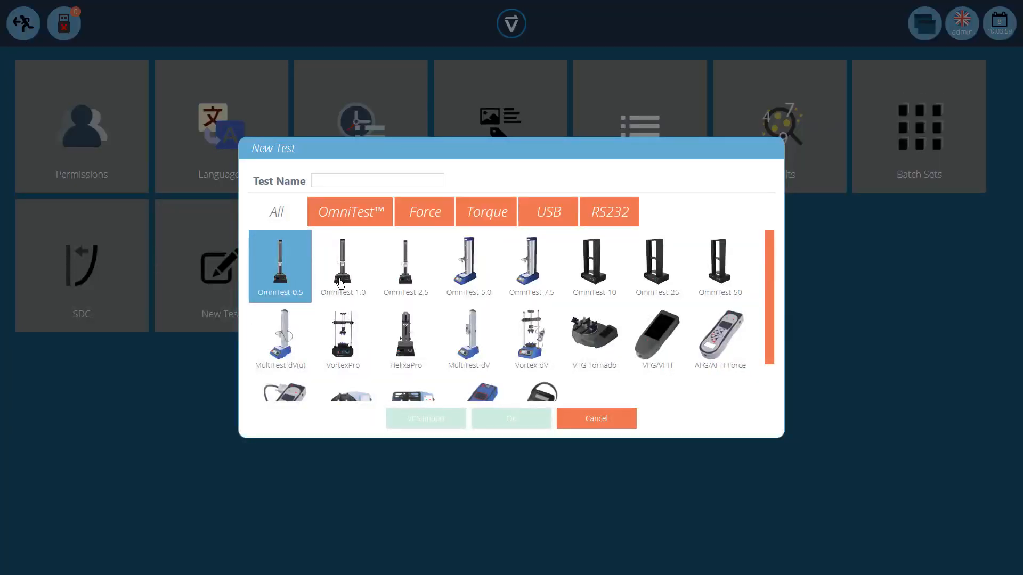
left_click(341, 282)
left_click(404, 278)
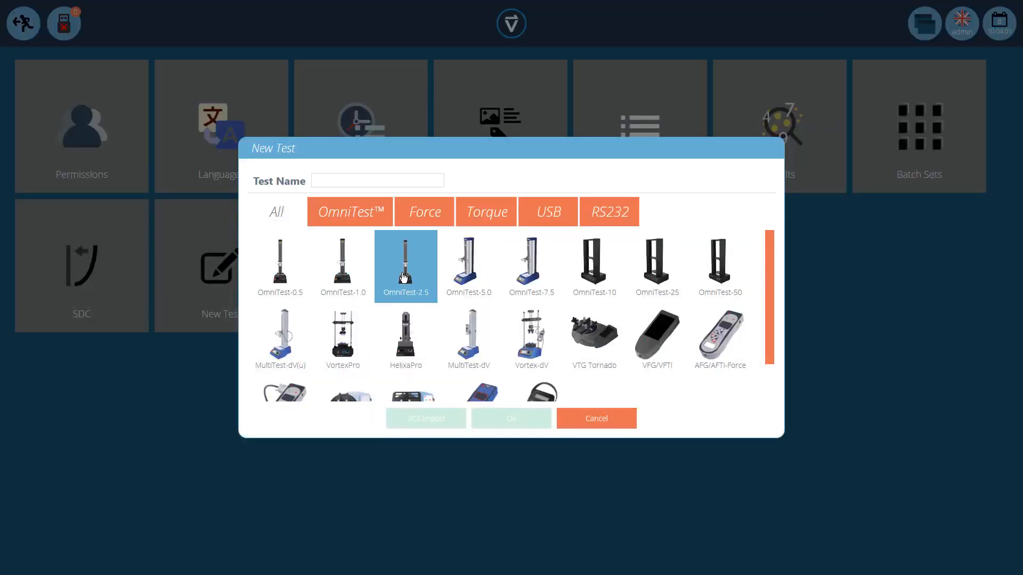
left_click(351, 358)
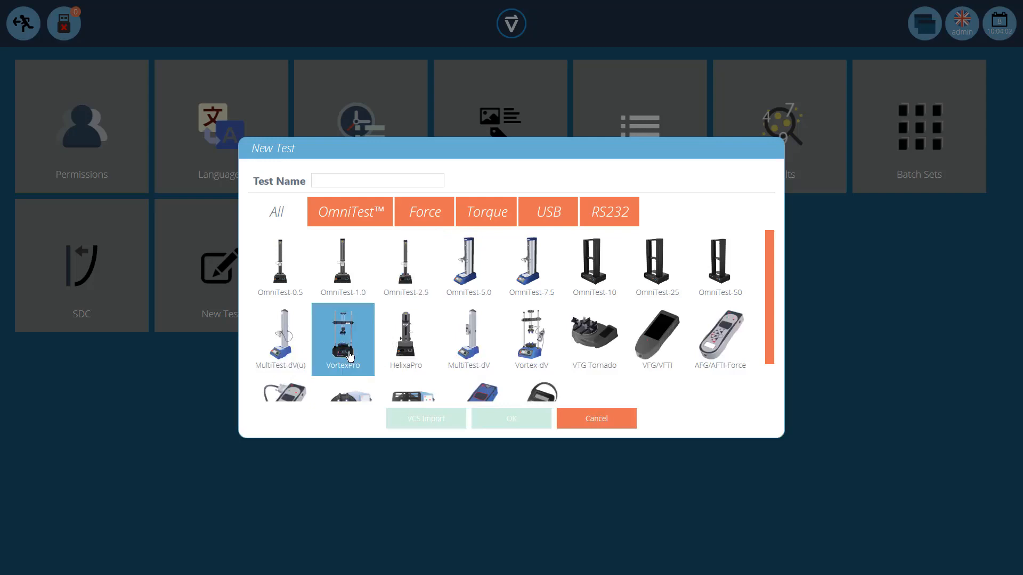
left_click(411, 355)
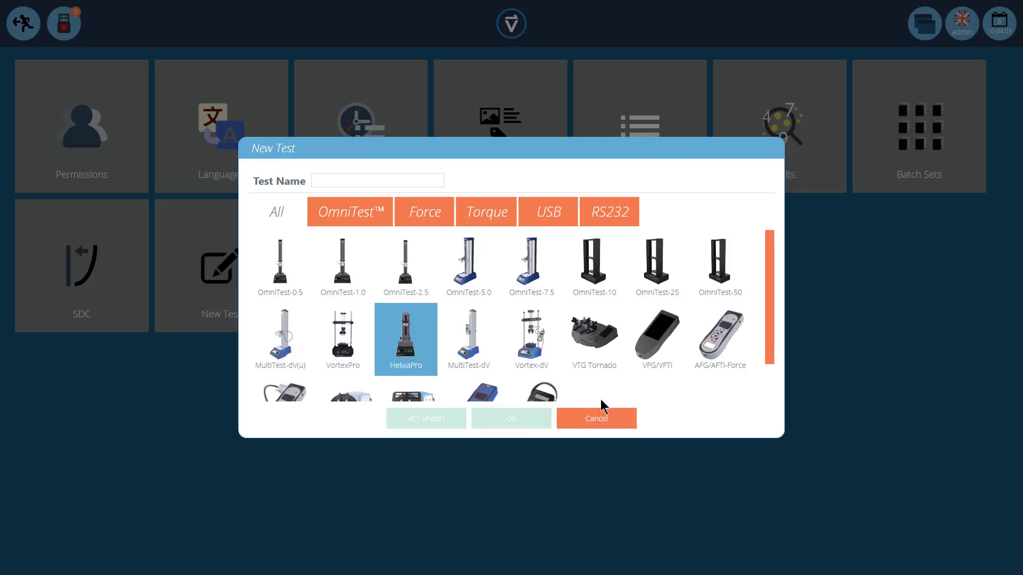
left_click(601, 420)
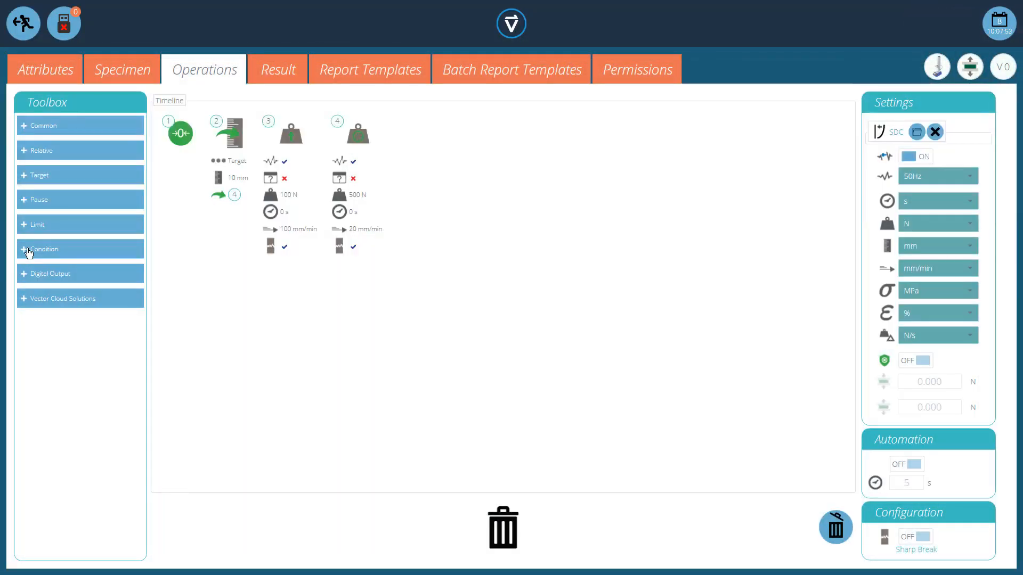
Step: Insert a condition operation from the Condition toolbox at the second timeline position
left_click(29, 251)
left_click_drag(142, 319, 146, 430)
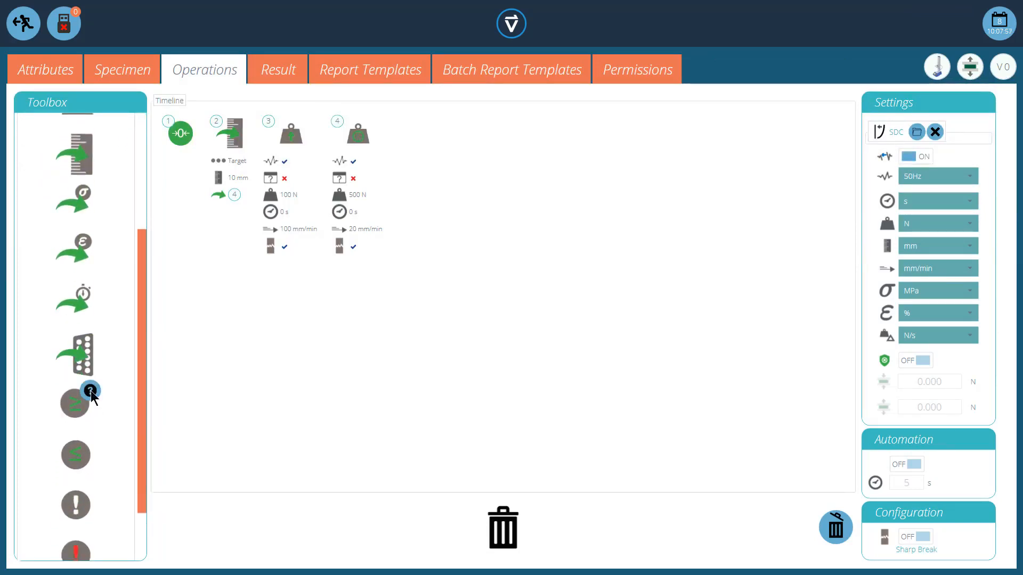
mouse_move(90, 391)
mouse_move(90, 443)
left_click_drag(78, 403, 213, 212)
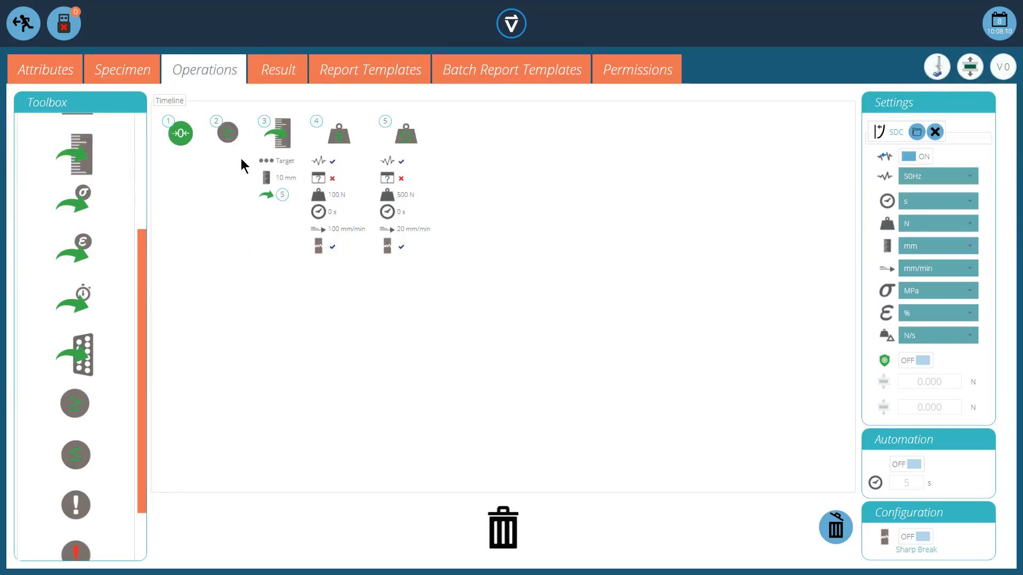
Step: Delete that condition and insert a different condition operation at the second timeline position
mouse_move(270, 179)
left_click_drag(235, 136, 514, 541)
mouse_move(81, 461)
left_click_drag(81, 461, 192, 194)
mouse_move(282, 181)
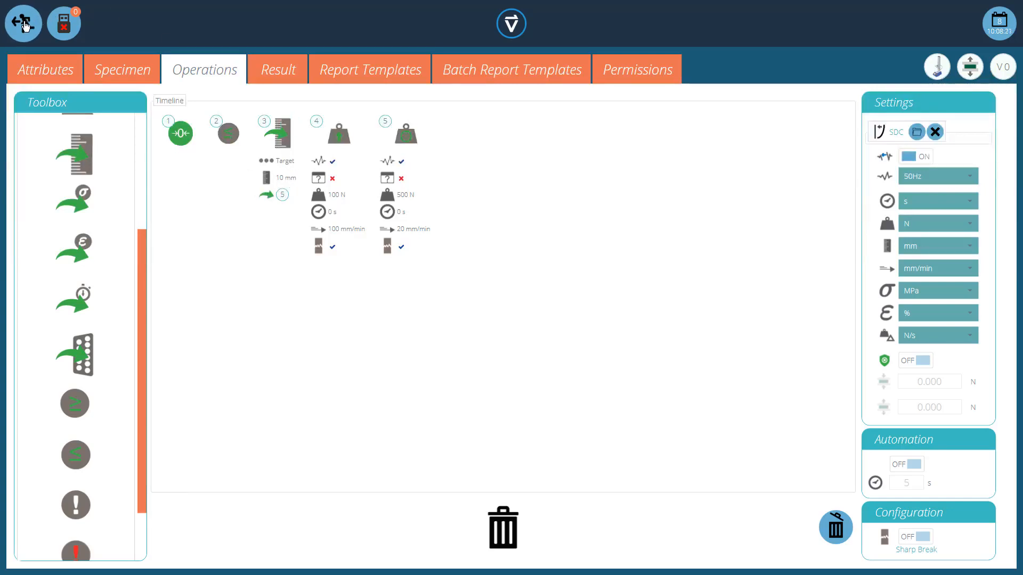
Step: Leave the test editor and save the changes without a change note
left_click(24, 25)
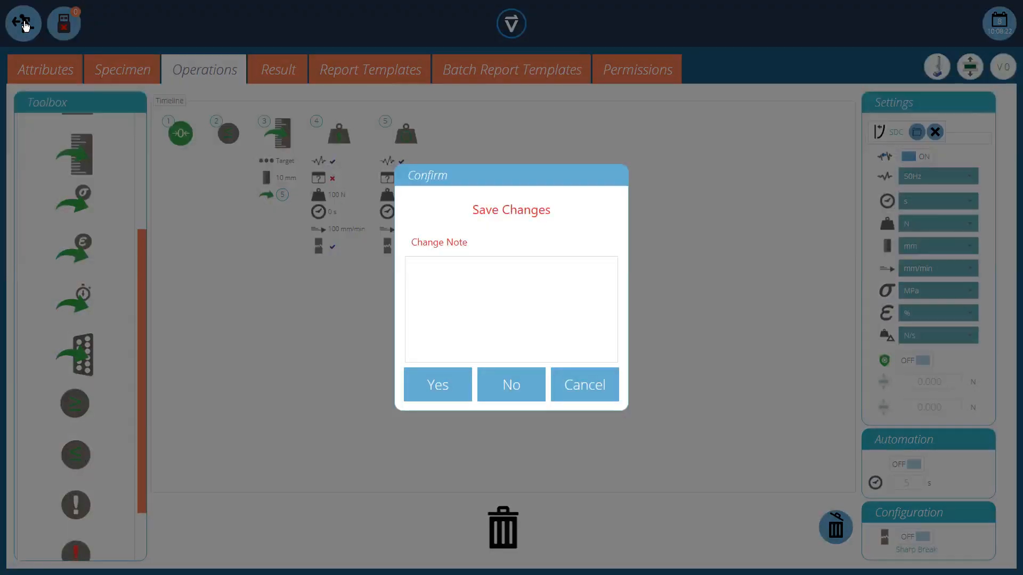
left_click(438, 388)
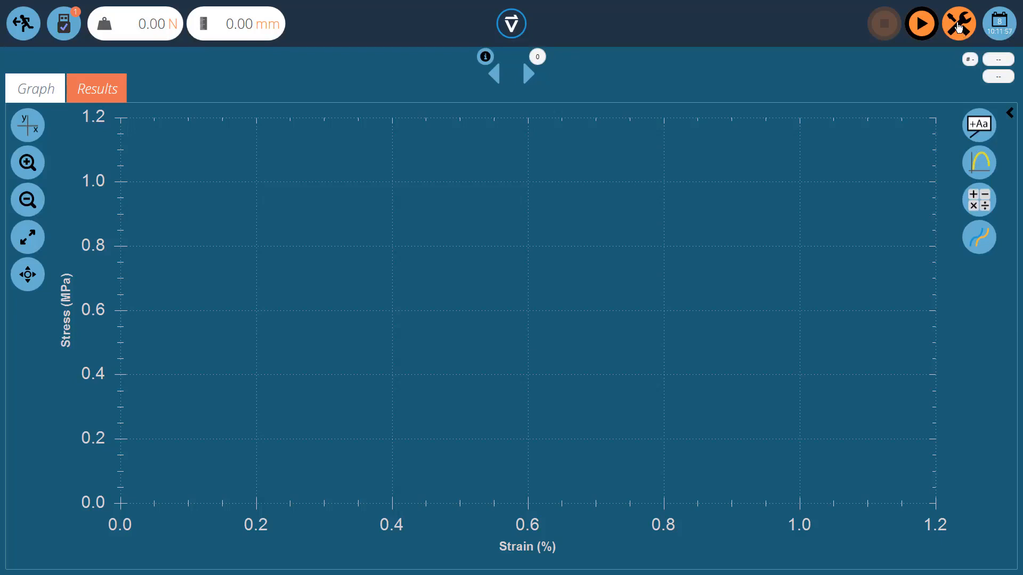
Step: Open the machine control tools menu and examine the available positioning operations
left_click(960, 27)
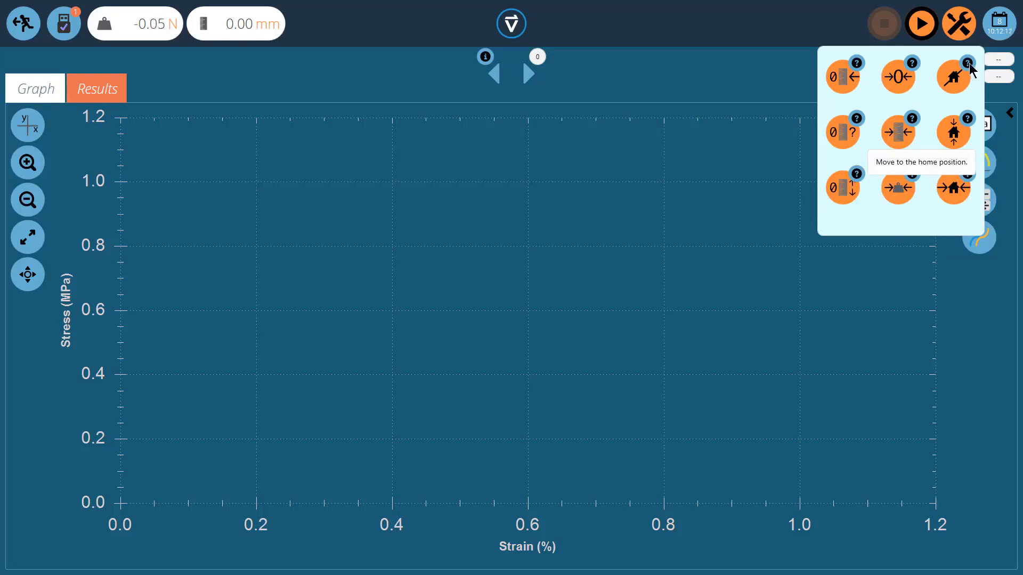
mouse_move(968, 66)
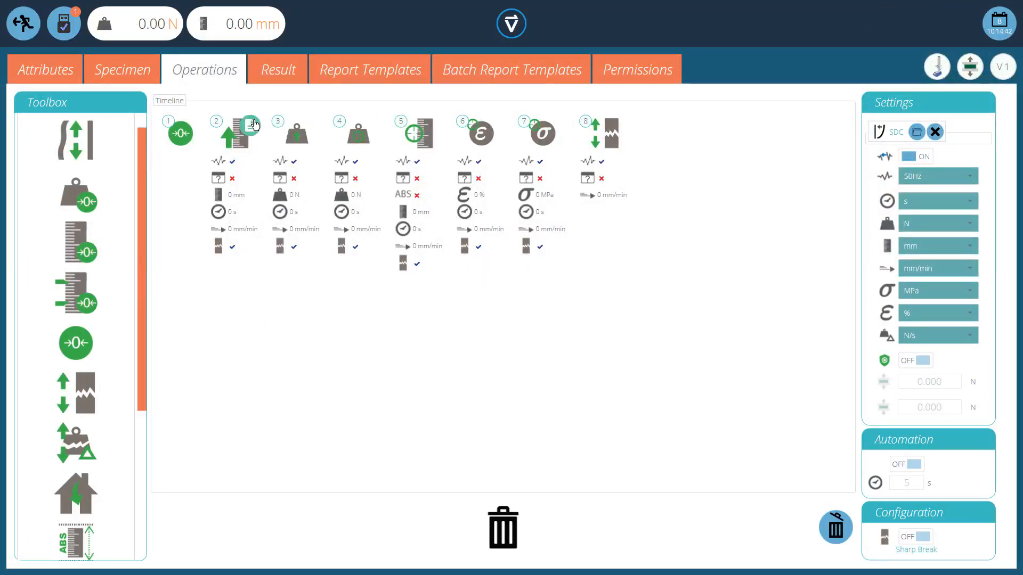
Step: Turn off break detection for the second and third timeline operations
left_click(251, 129)
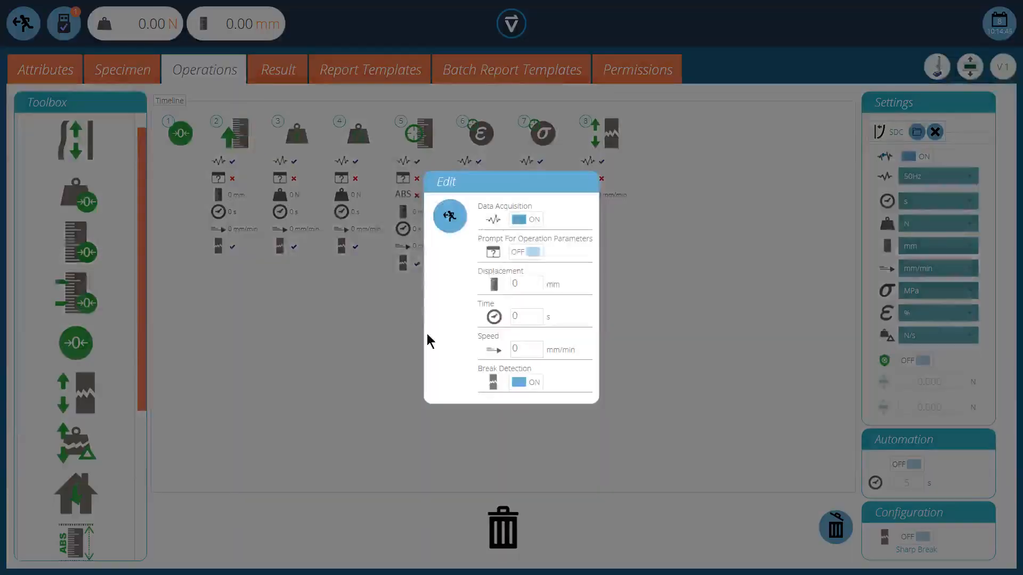
left_click(526, 384)
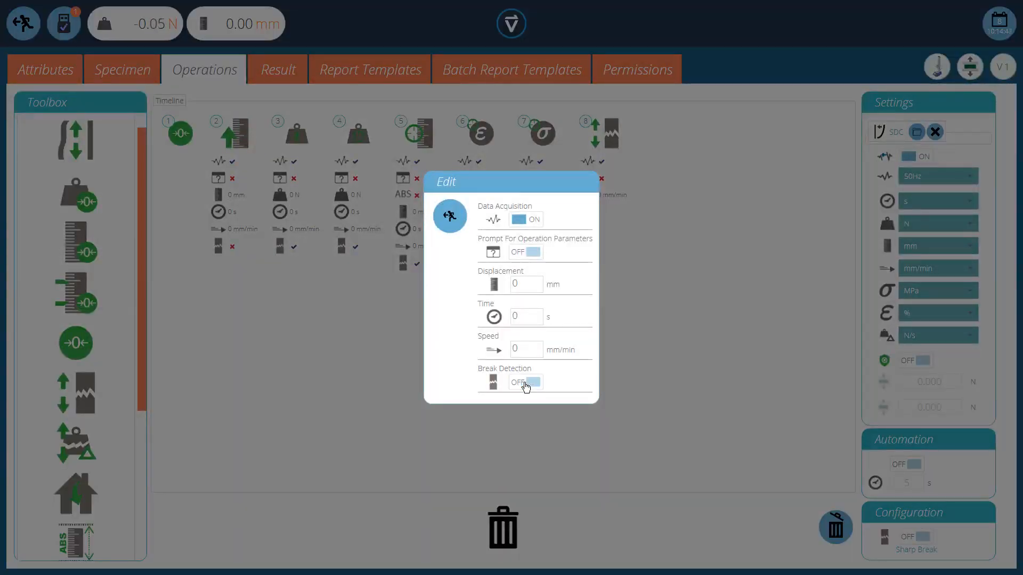
left_click(450, 216)
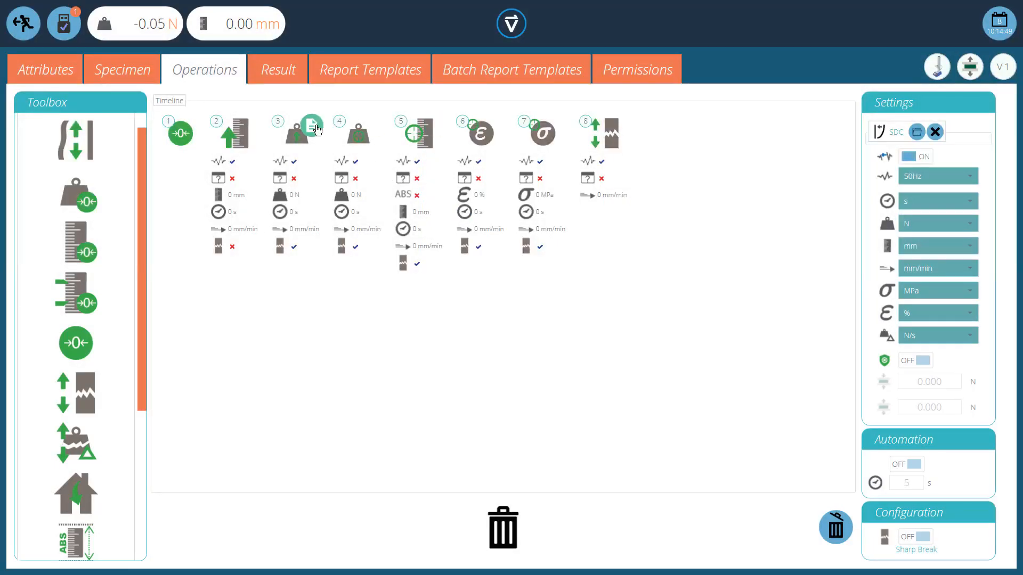
left_click(314, 128)
left_click(525, 384)
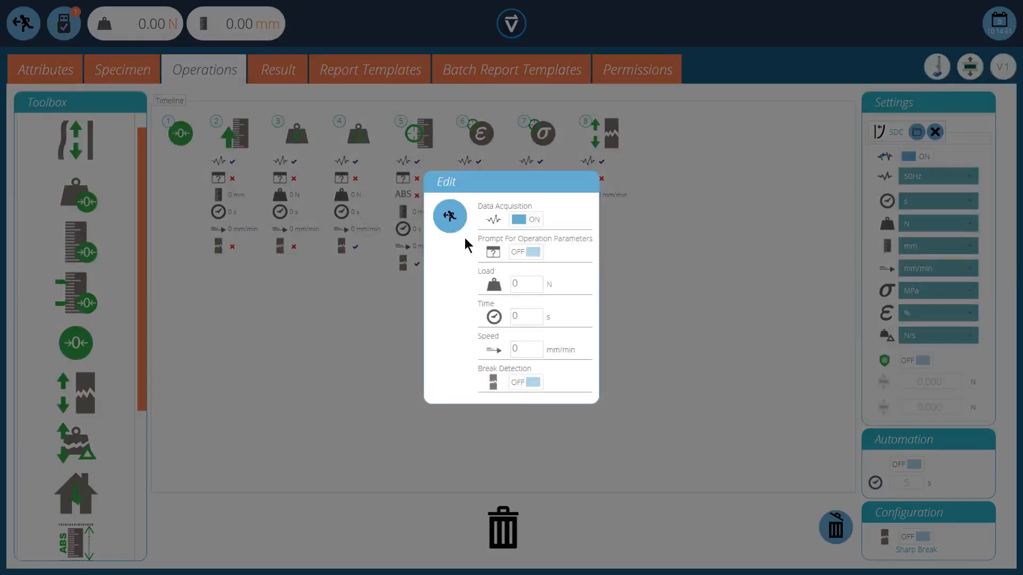
left_click(450, 216)
Step: Turn off break detection for the fourth and fifth timeline operations
left_click(375, 126)
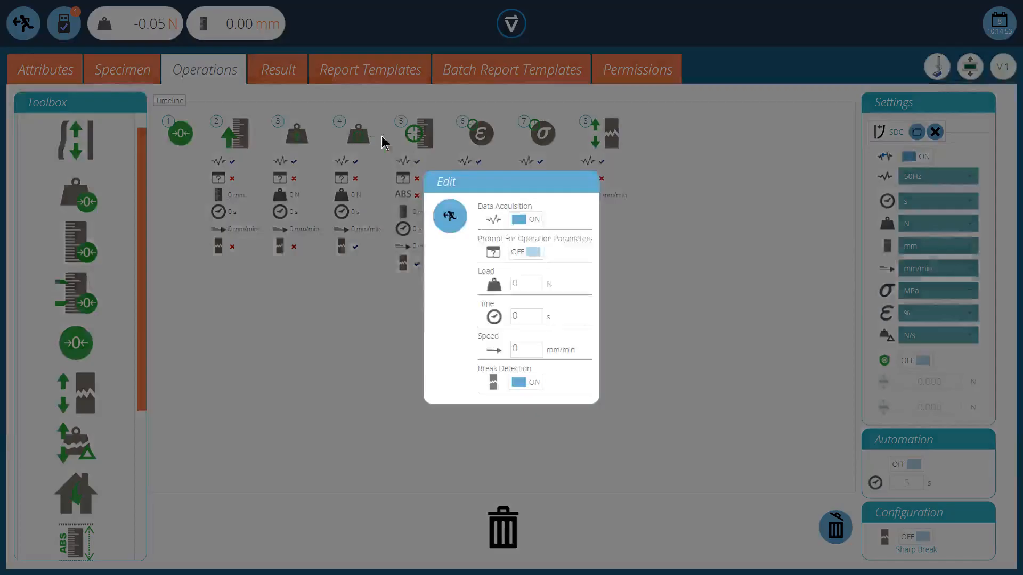
left_click(525, 384)
left_click(457, 221)
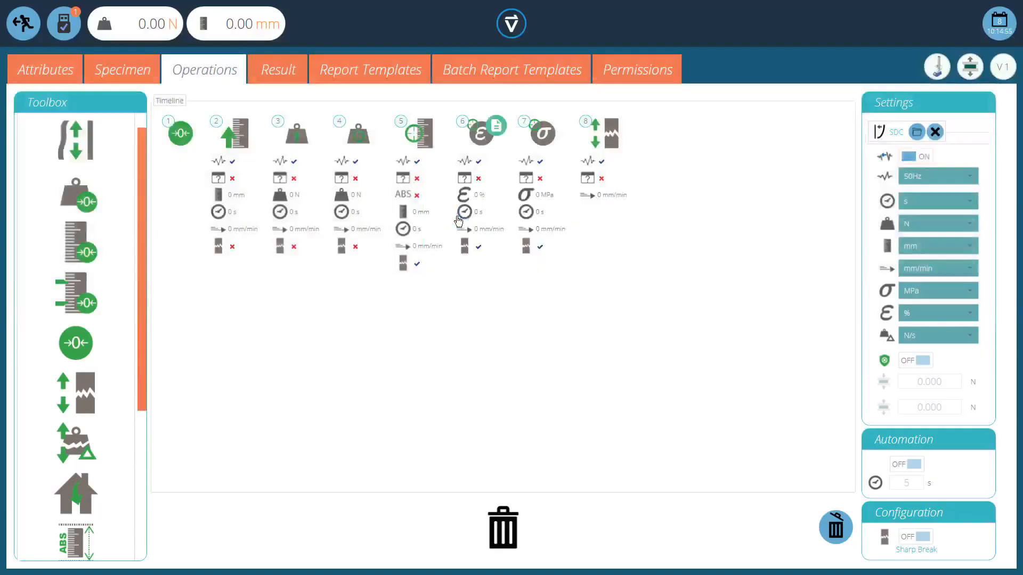
left_click(435, 126)
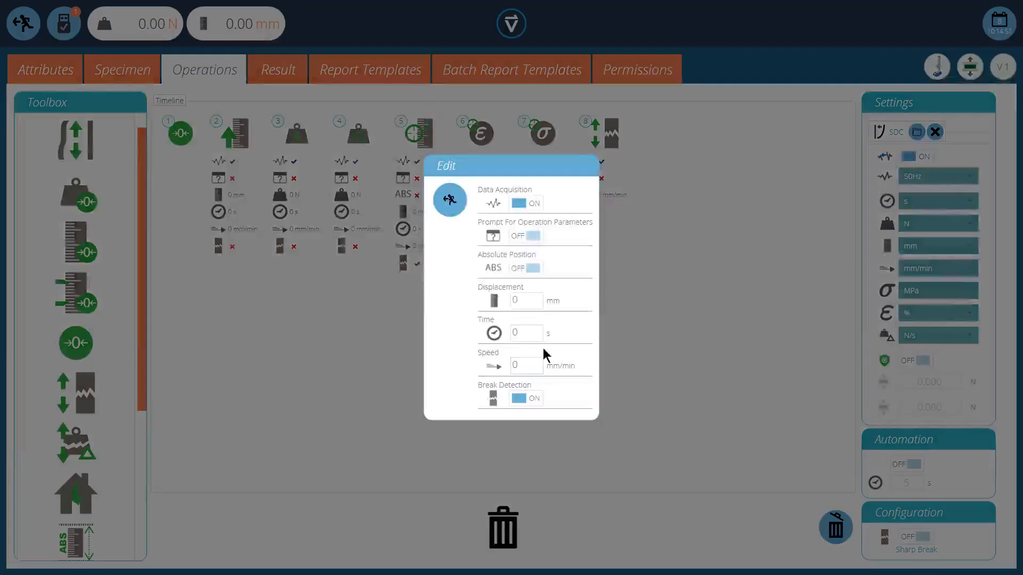
left_click(525, 398)
left_click(449, 200)
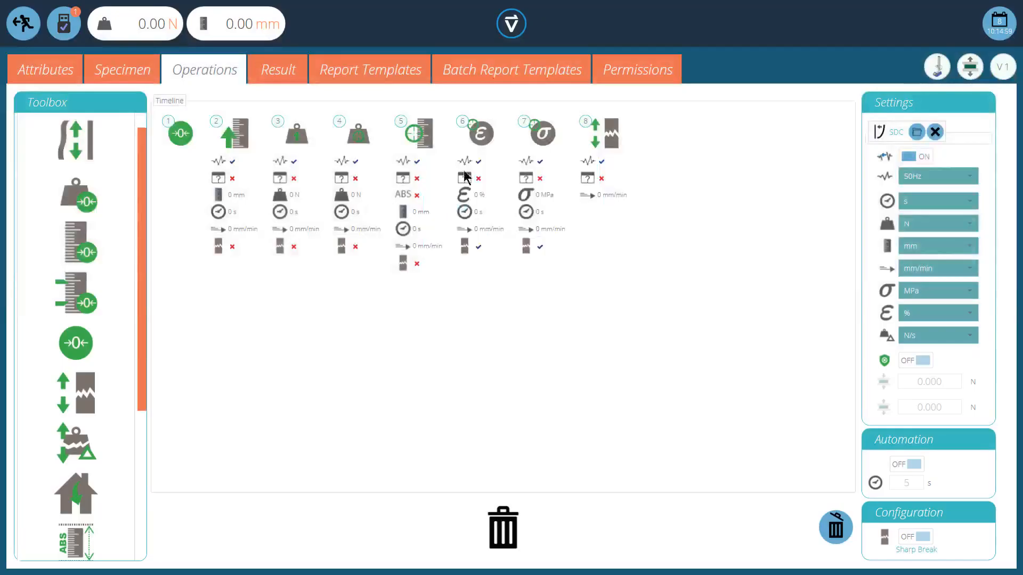
Step: Turn off break detection for the strain and stress operations and review the final break operation's settings
left_click(497, 126)
left_click(521, 385)
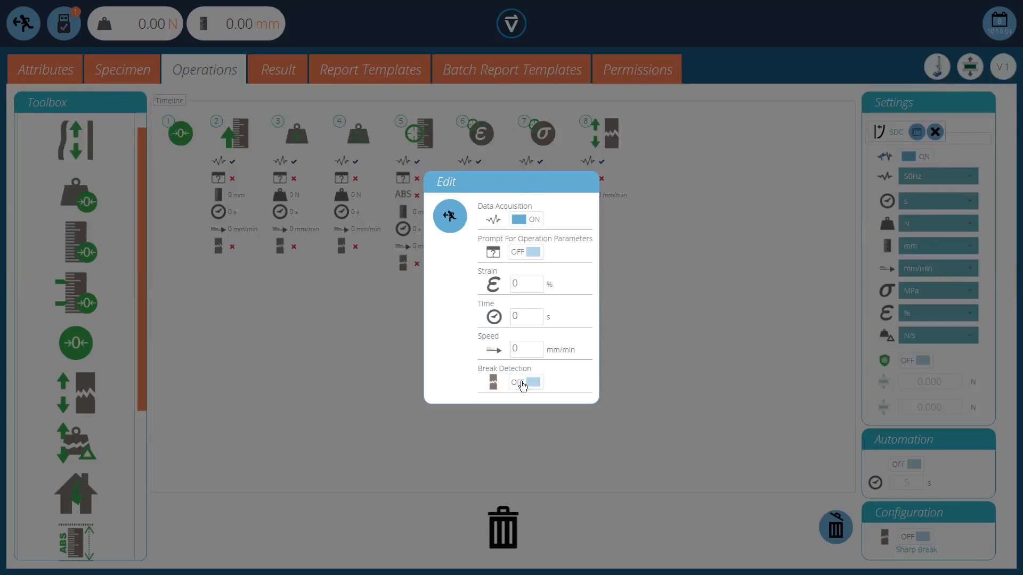
left_click(452, 217)
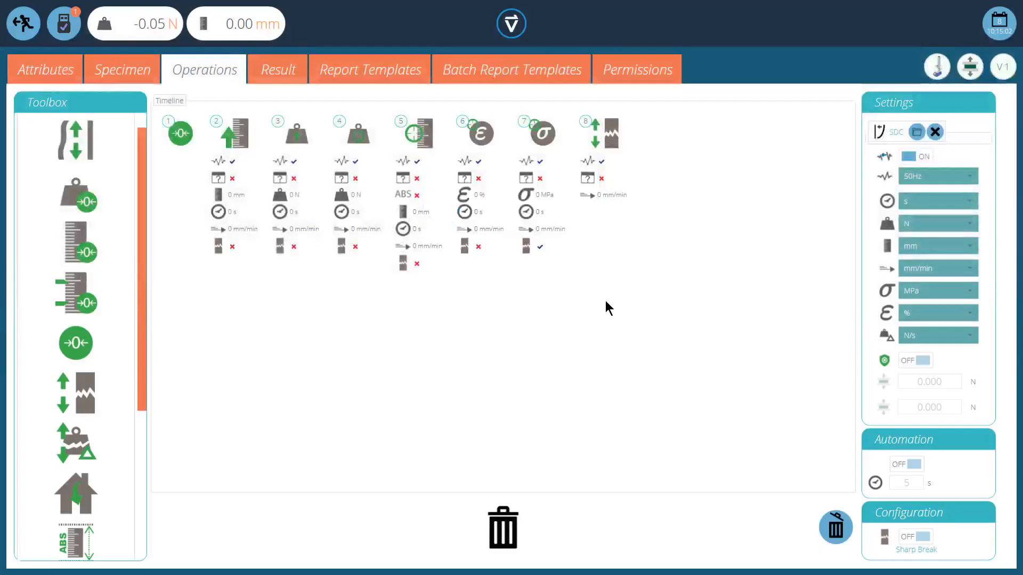
left_click(557, 127)
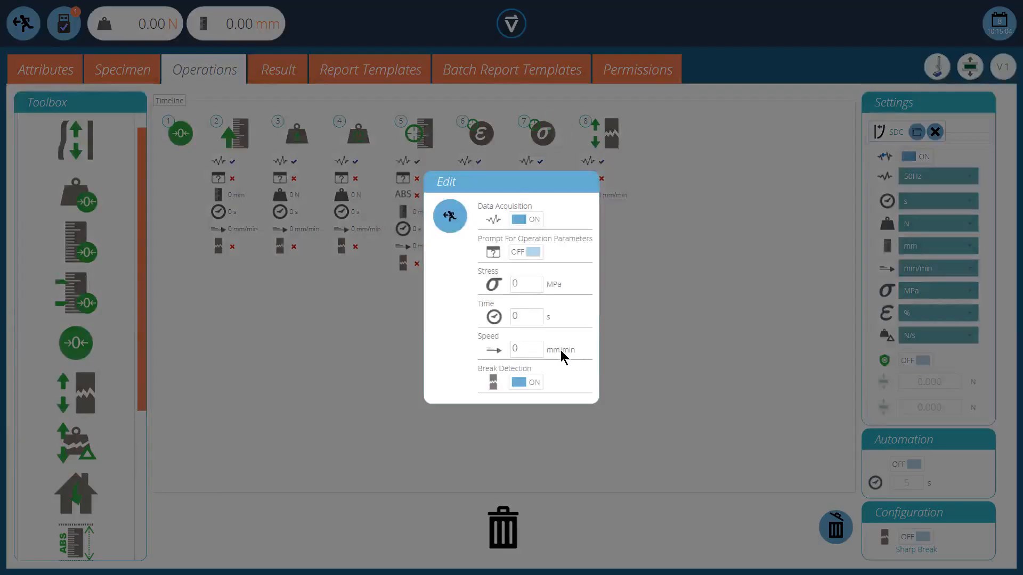
left_click(526, 383)
left_click(450, 216)
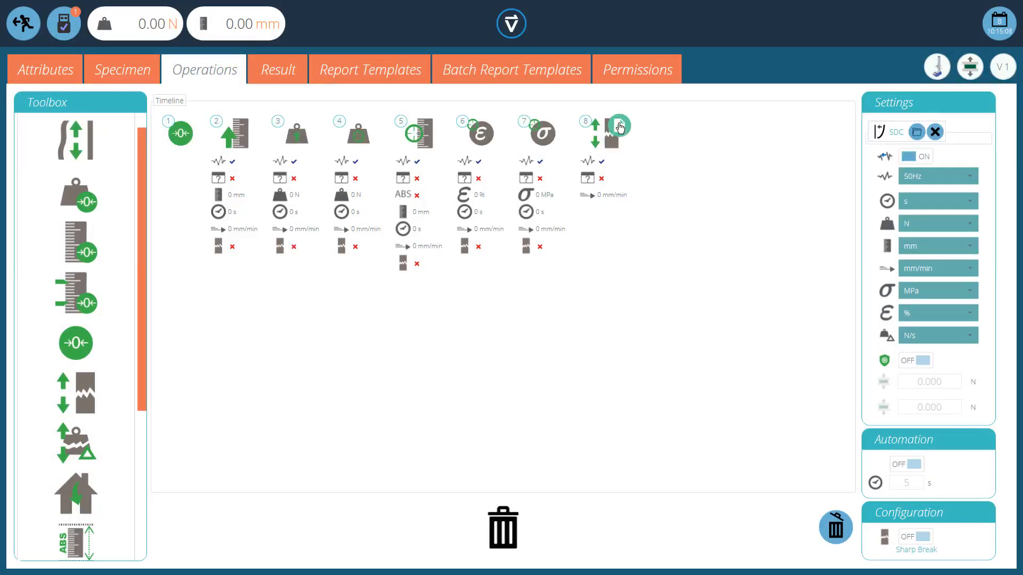
left_click(620, 127)
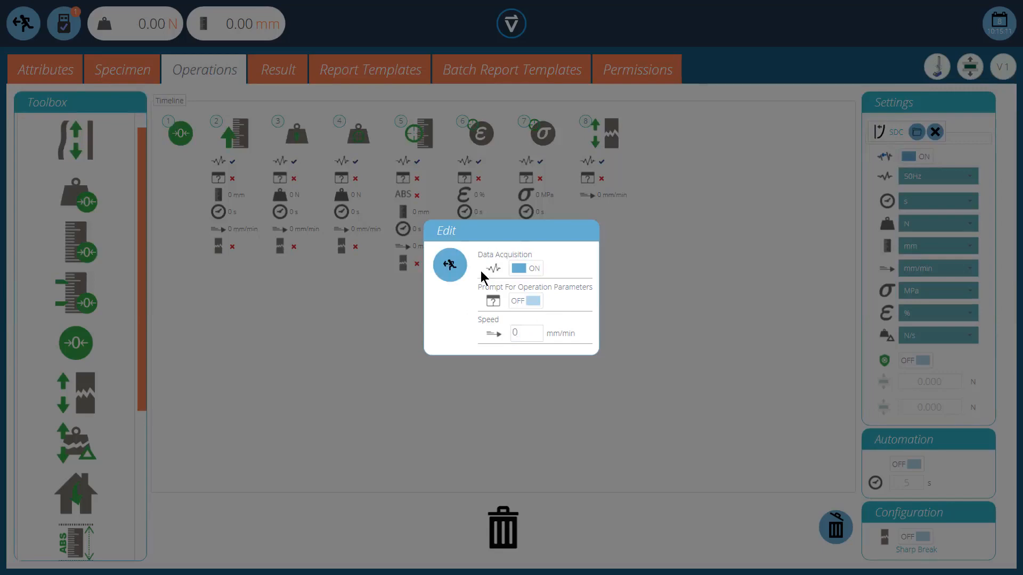
left_click(450, 265)
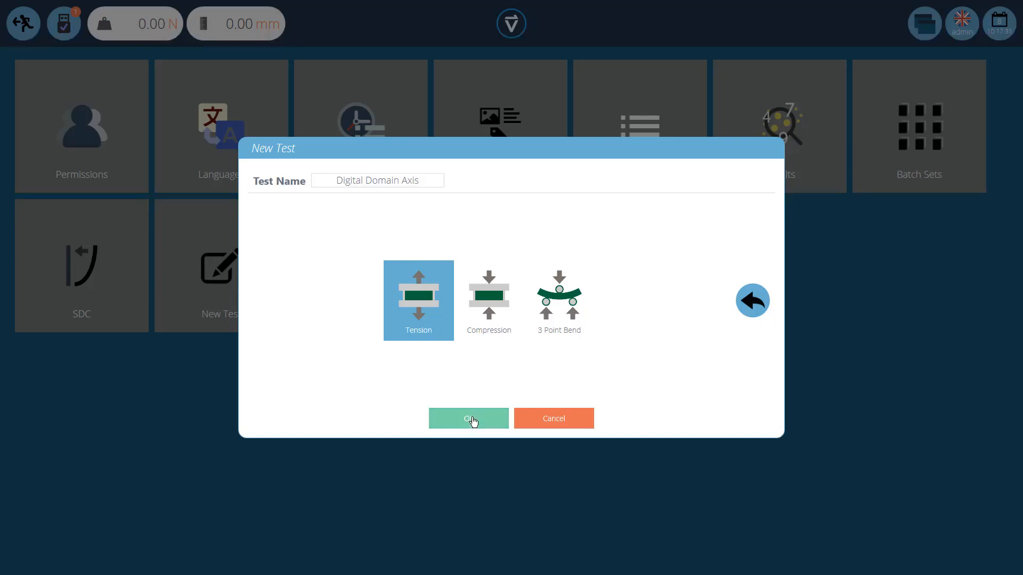
Step: Confirm the Tension test type and switch the graph axes setup to Custom
left_click(472, 420)
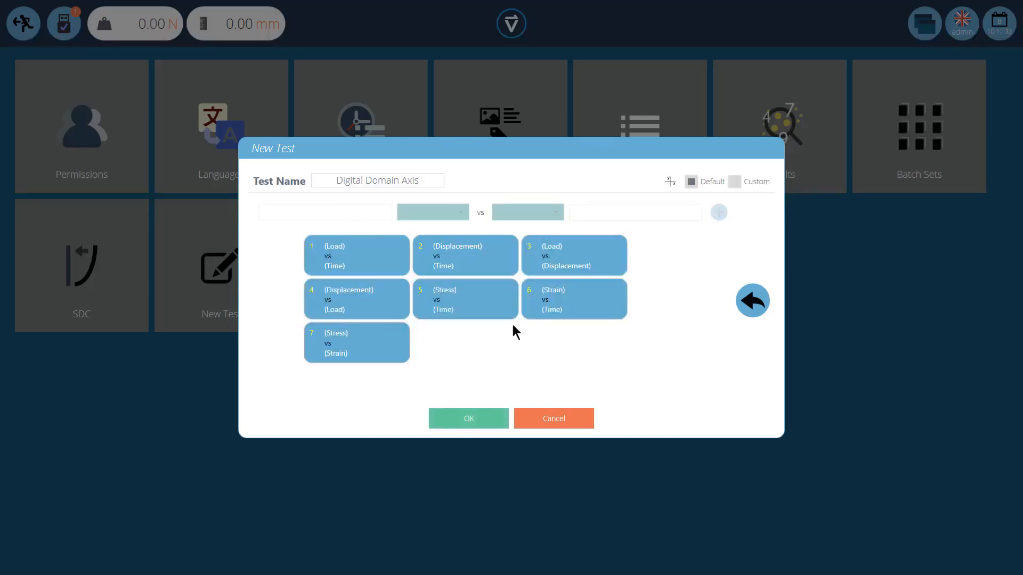
left_click(736, 183)
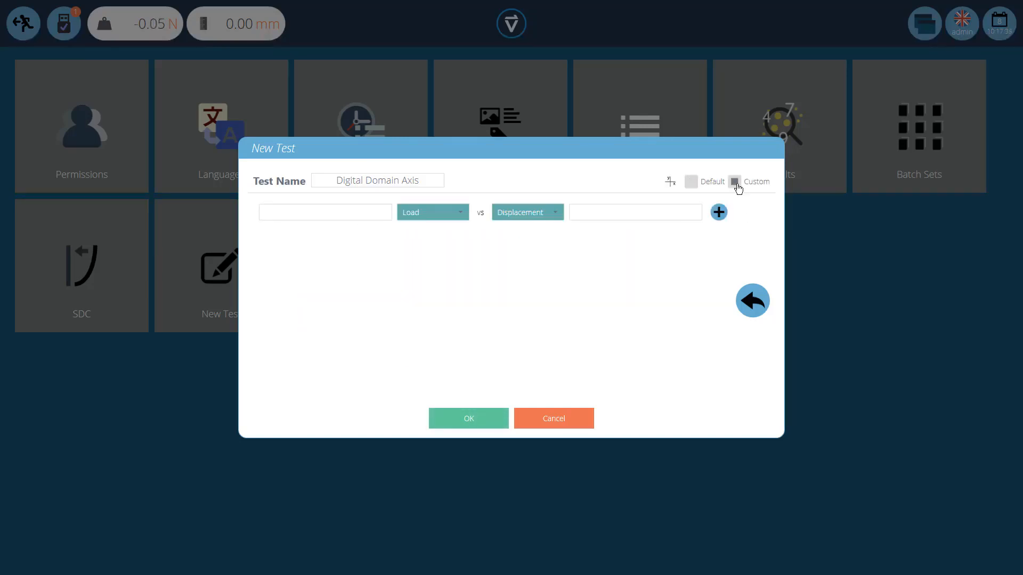
left_click(461, 217)
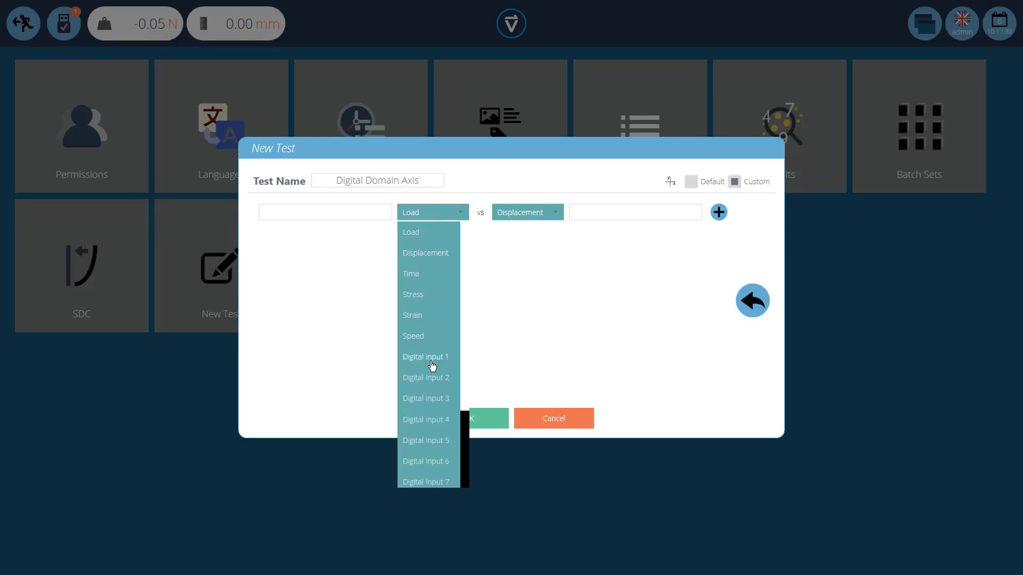
scroll(431, 365, "down", 5)
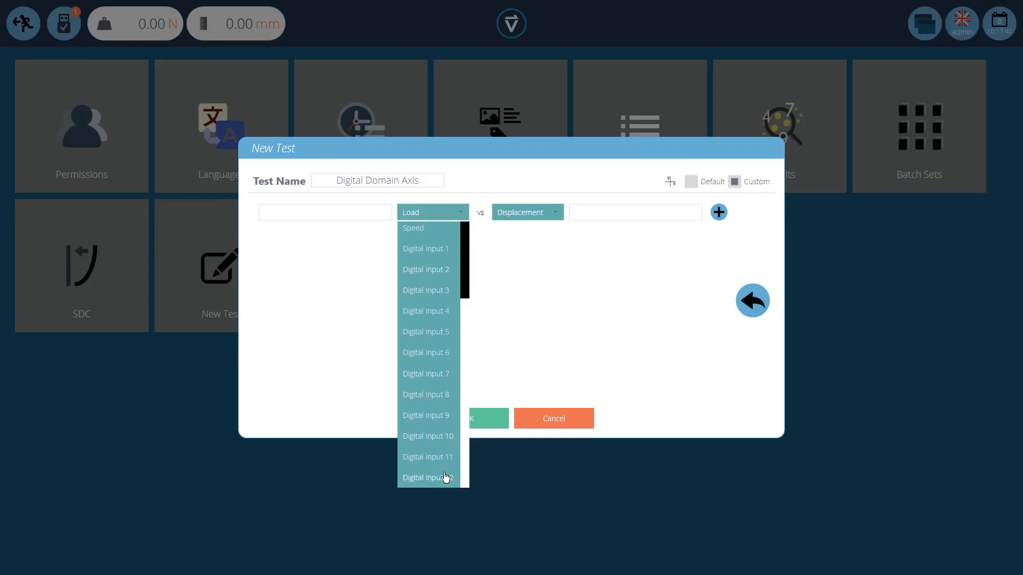
left_click(517, 260)
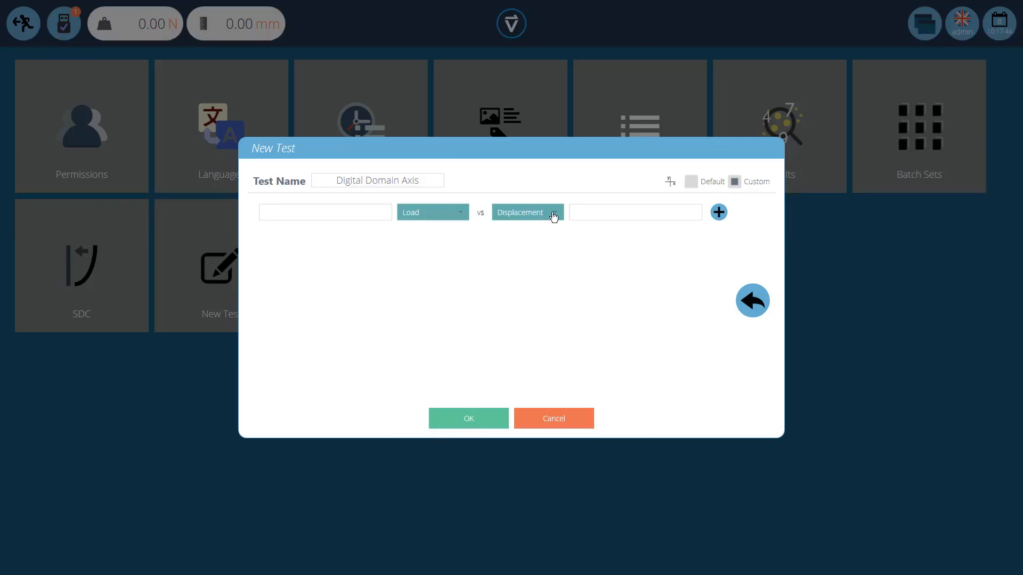
Step: Add a custom graph of Load versus Digital Input 1
left_click(554, 217)
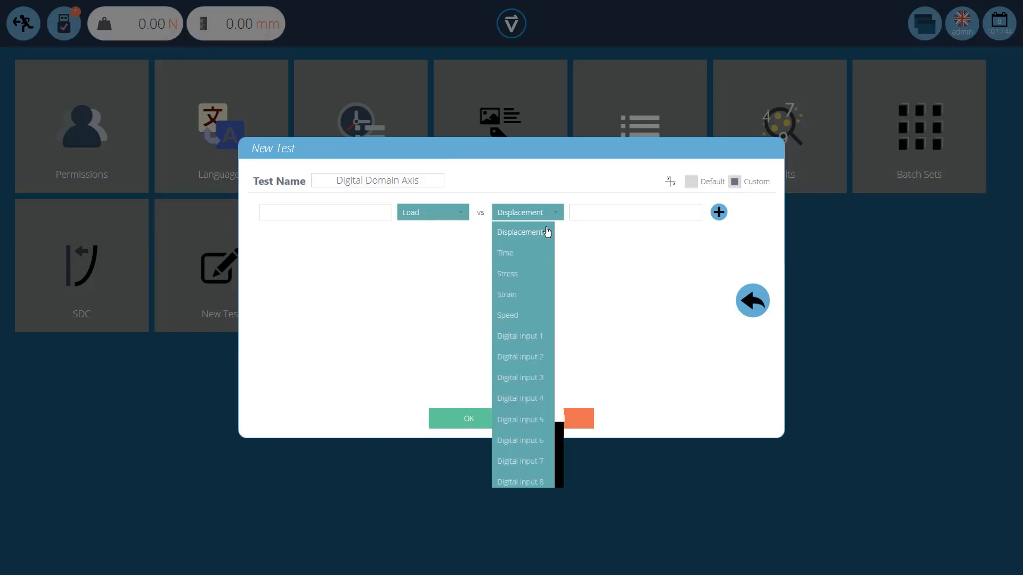
left_click(519, 338)
left_click(719, 213)
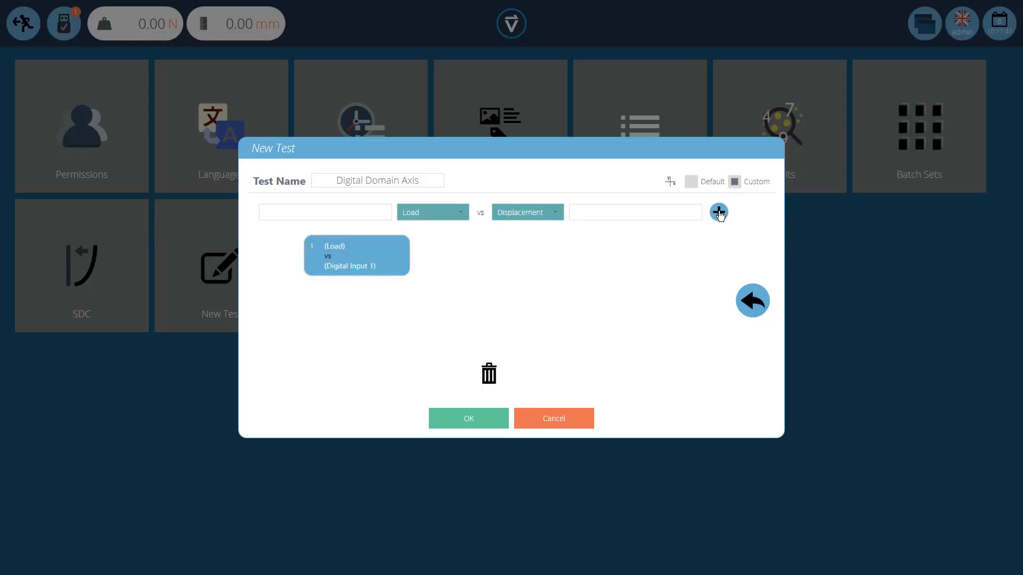
Step: Add a second custom graph of Displacement versus Digital Input 1
left_click(461, 217)
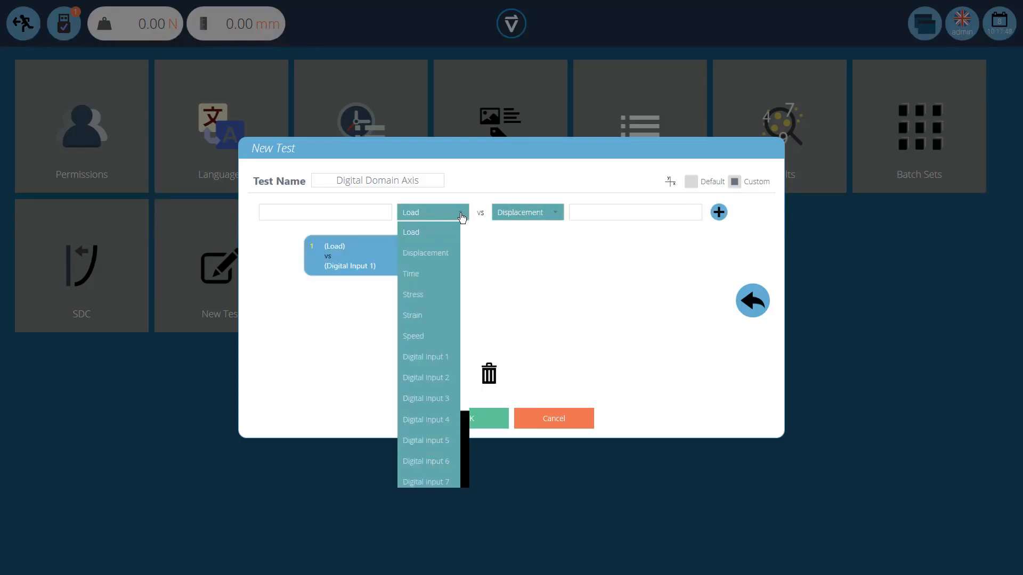
left_click(441, 252)
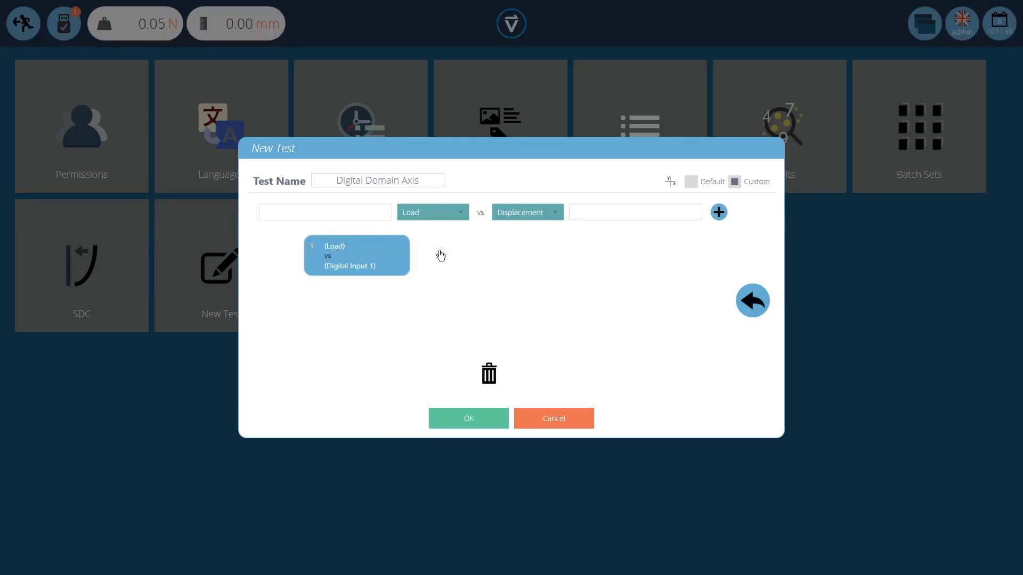
left_click(547, 219)
left_click(526, 339)
left_click(719, 213)
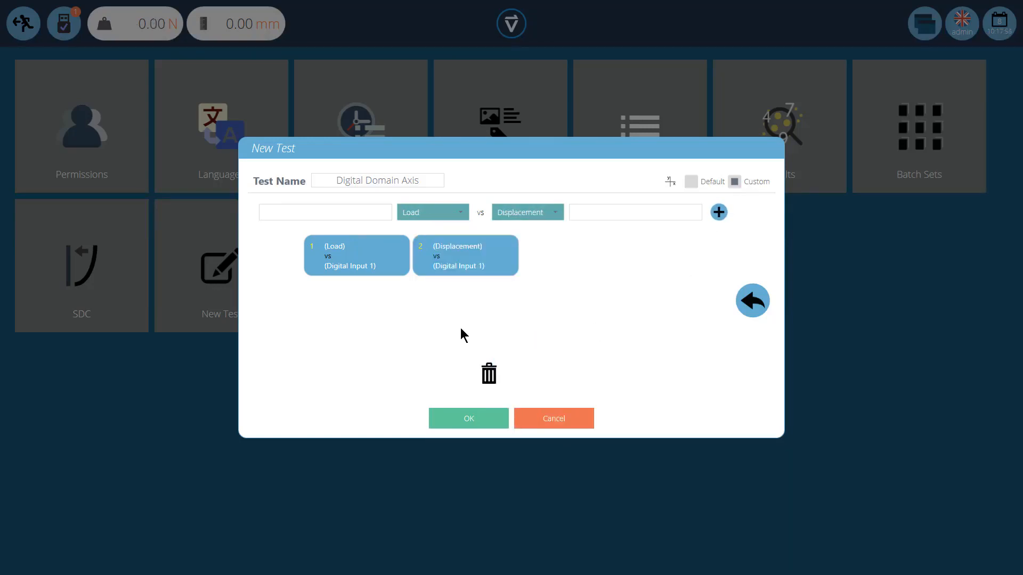
Step: Browse the axis options for the custom graphs and confirm the new test
left_click(460, 213)
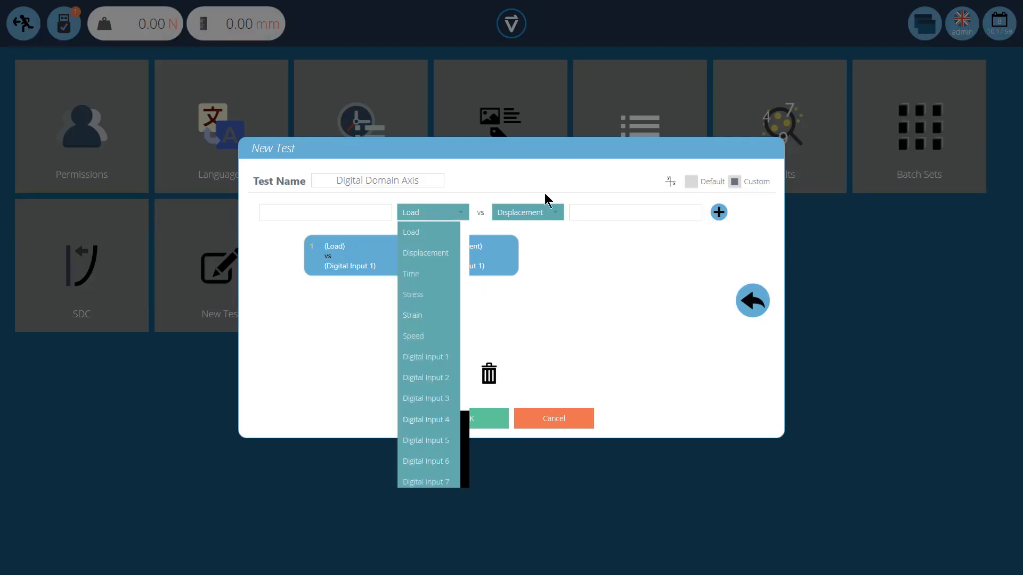
left_click(541, 213)
left_click(541, 214)
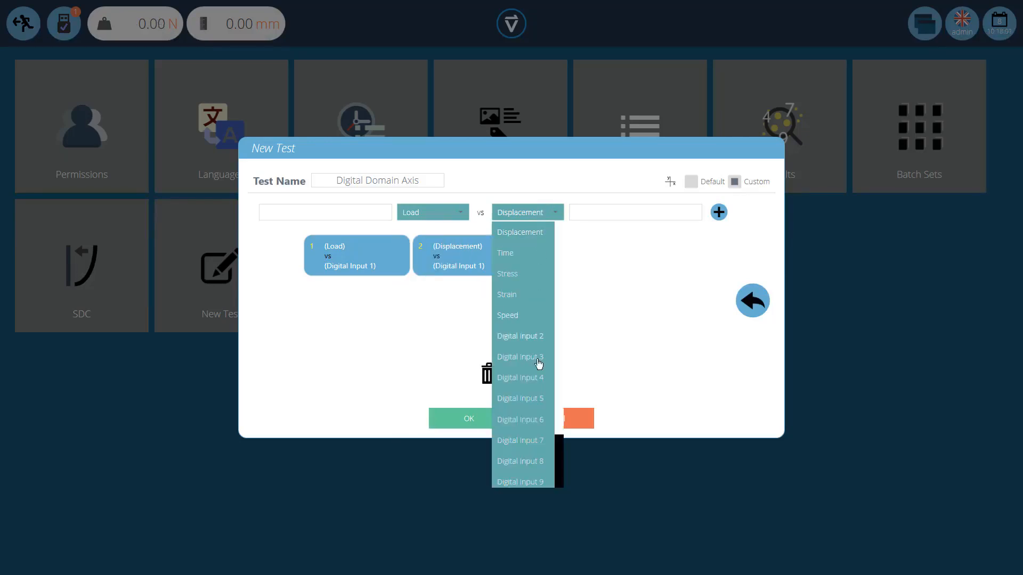
left_click(617, 271)
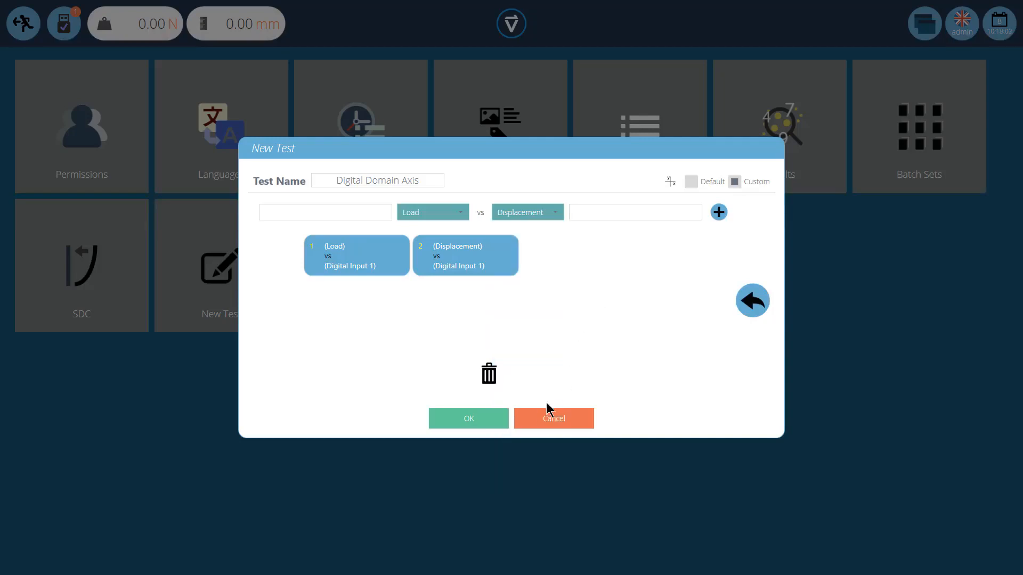
left_click(475, 423)
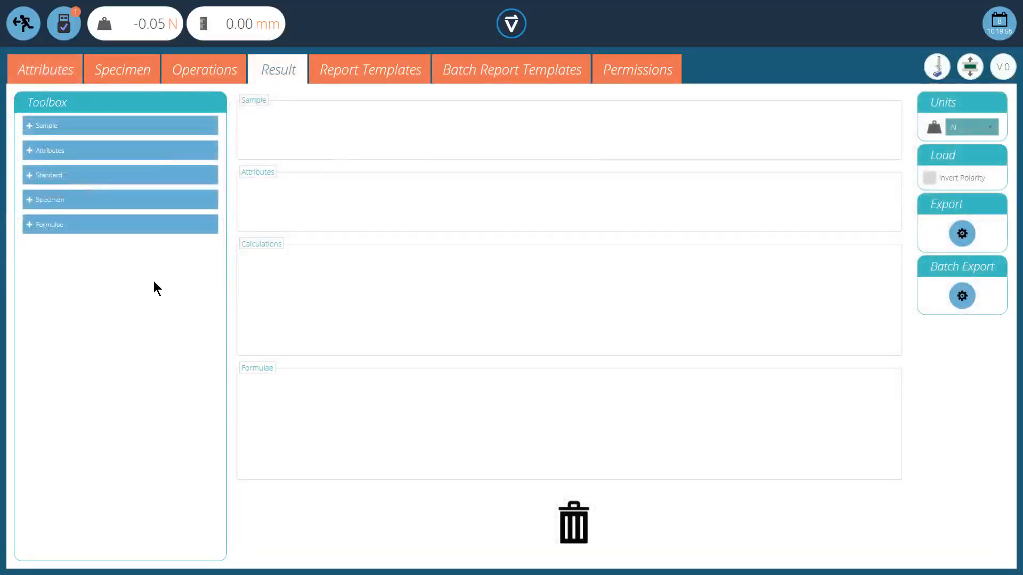
Step: Add a Value @ Digital Input calculation from the standard toolbox to the test's results
left_click(31, 179)
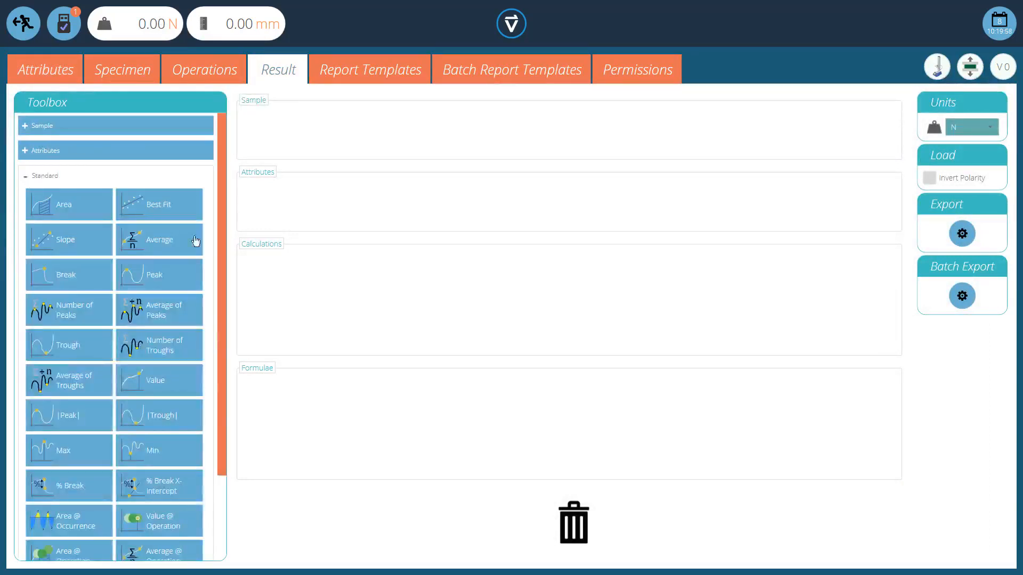
left_click_drag(221, 252, 219, 320)
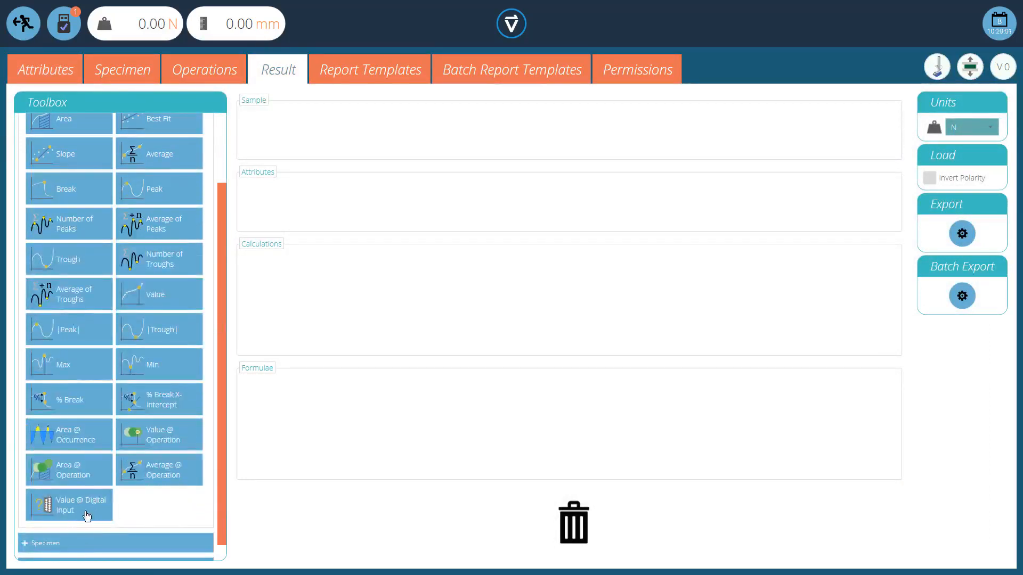
left_click_drag(79, 514, 292, 264)
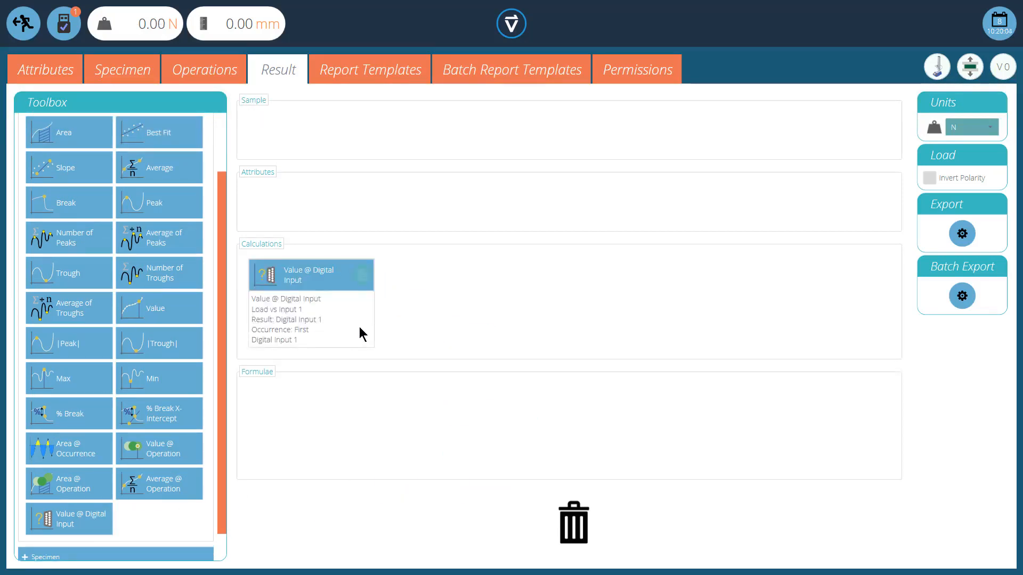
Step: Set the Value @ Digital Input calculation's result to Load for Digital Input 1 and close the editor
left_click(362, 276)
left_click(383, 196)
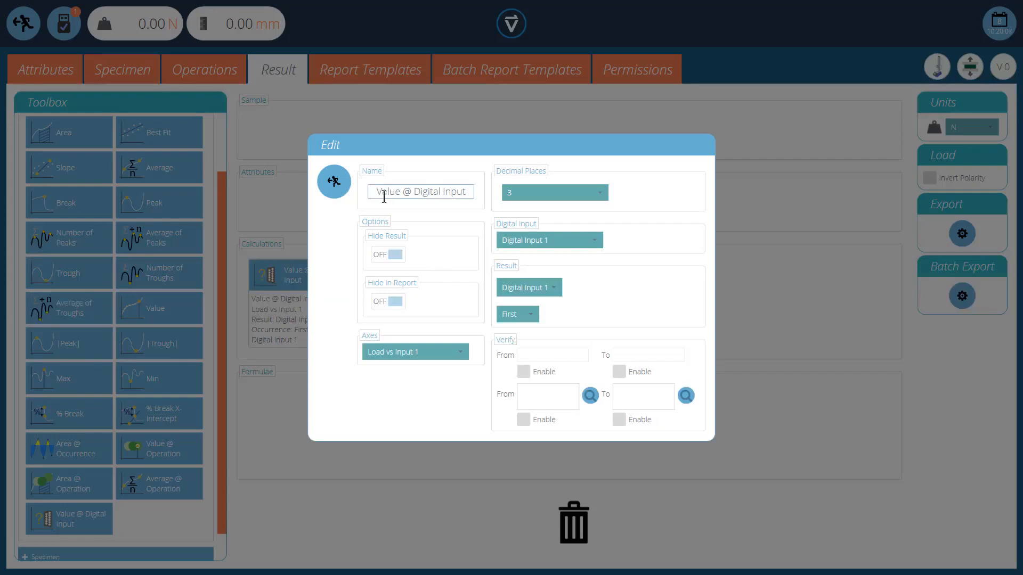
left_click(574, 243)
left_click(551, 267)
left_click(554, 293)
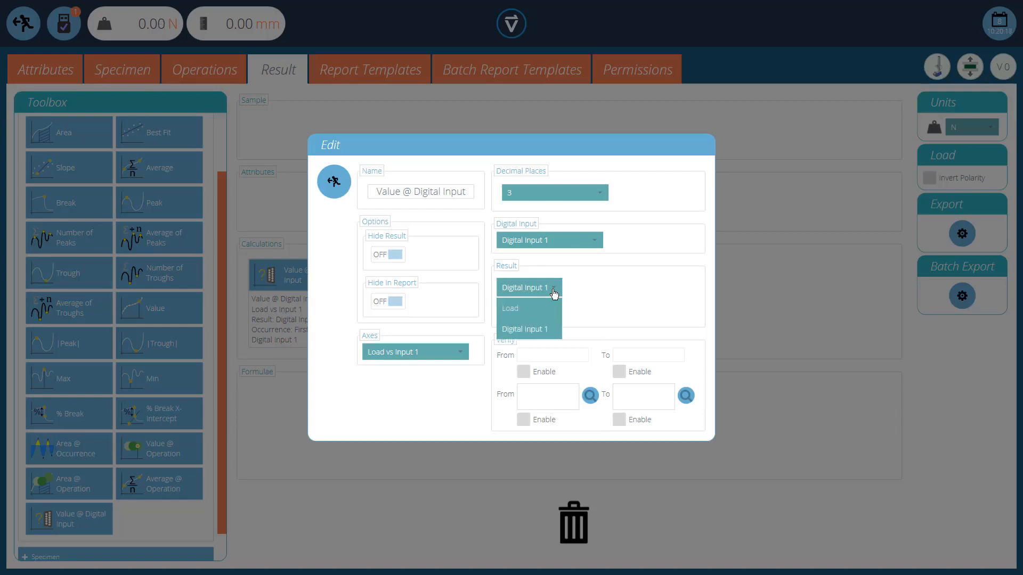
left_click(540, 315)
left_click(527, 319)
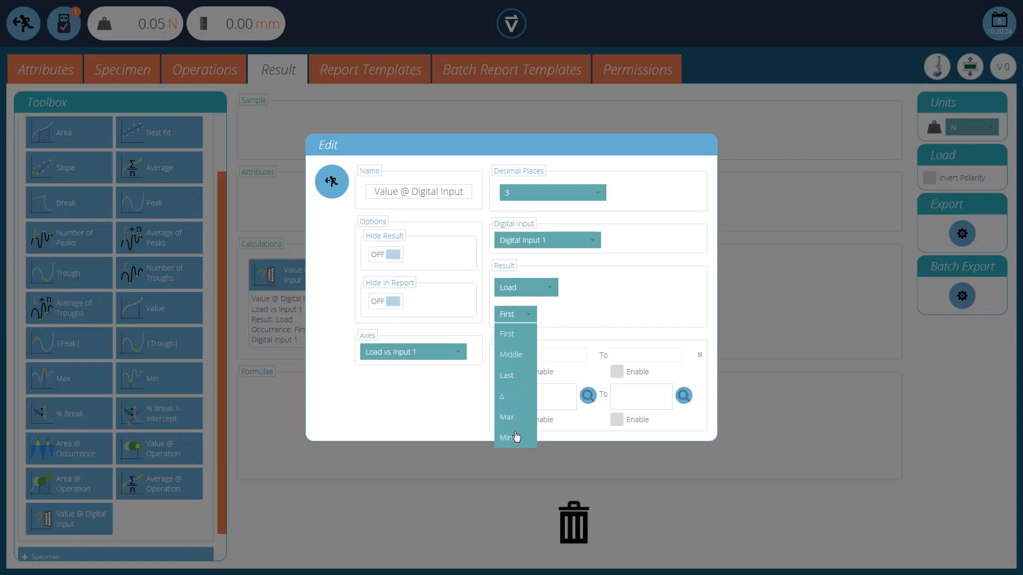
left_click(593, 307)
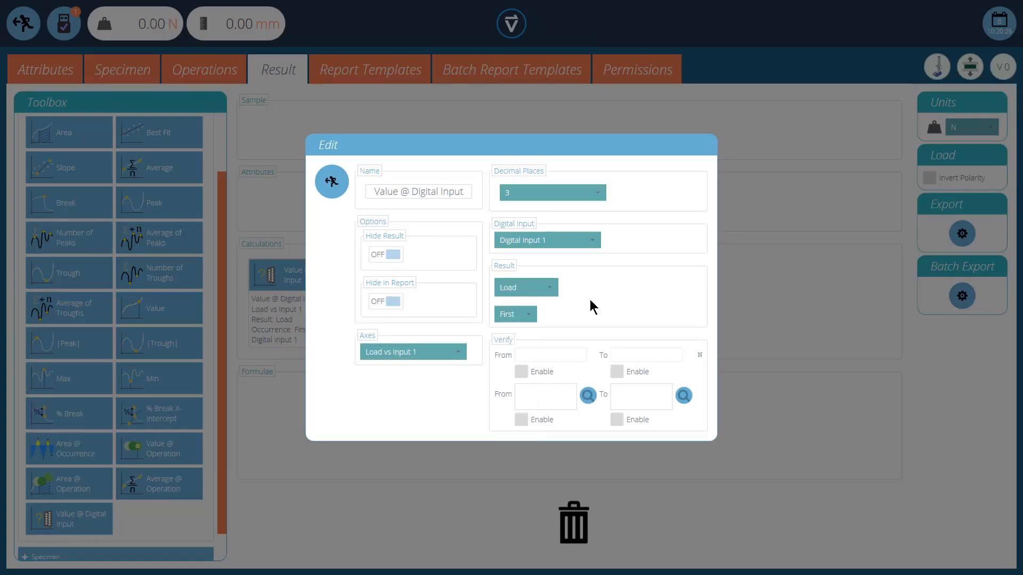
left_click(328, 182)
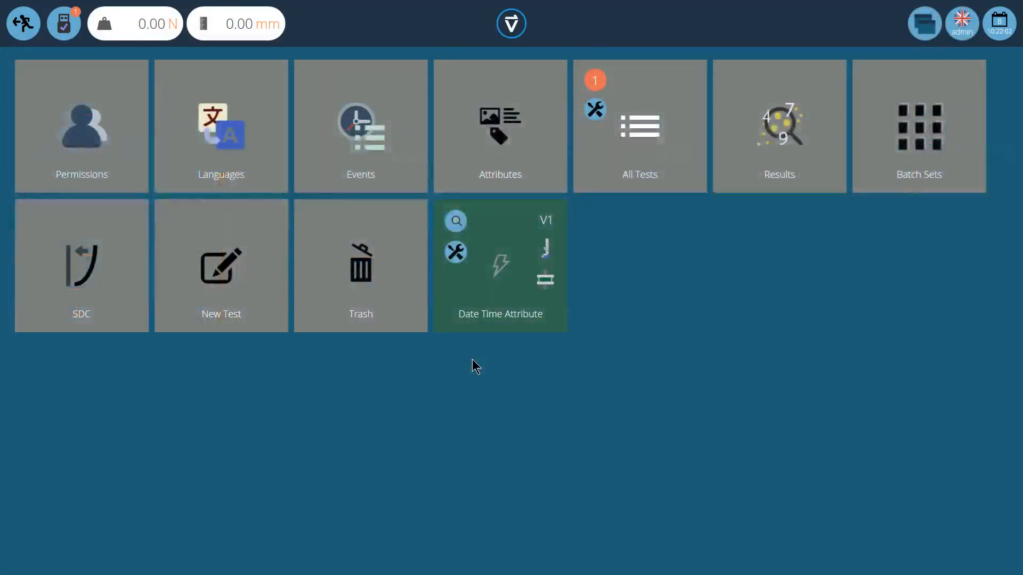
Step: Open the Date Time Attribute test for editing and add a label attribute named Manufacturing Date
left_click(457, 255)
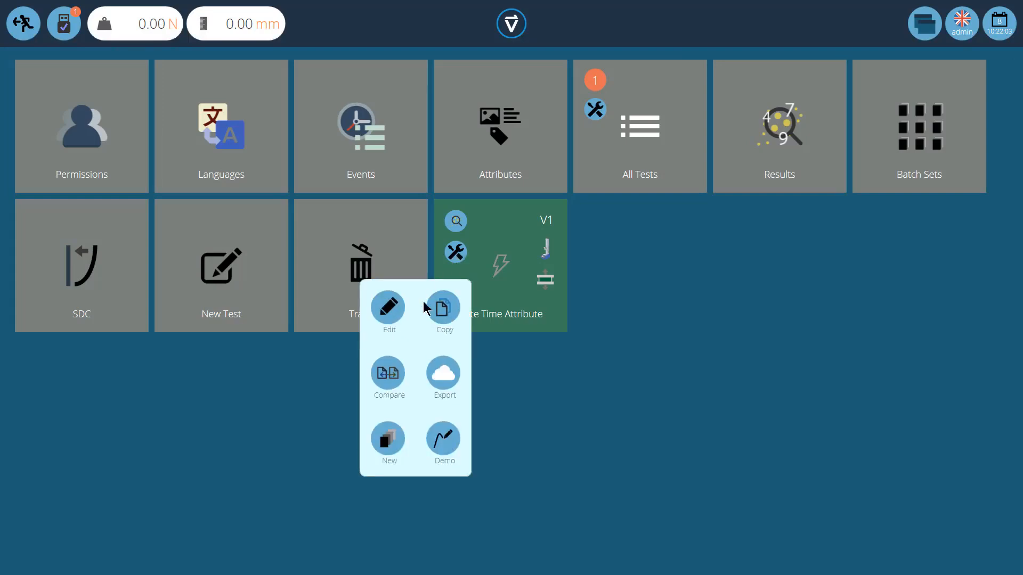
left_click(401, 320)
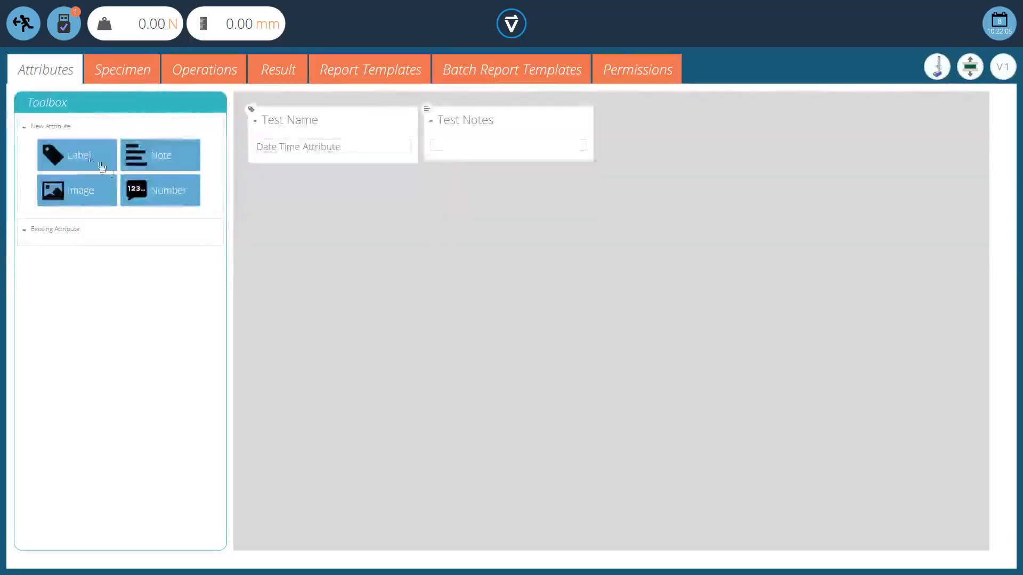
left_click_drag(81, 155, 711, 208)
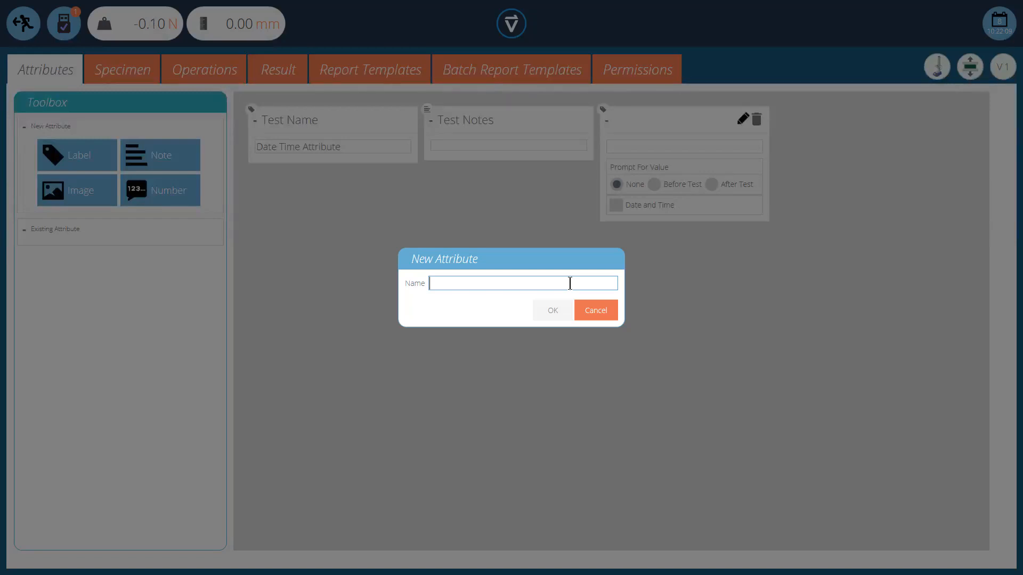
type("Manufacturing Date")
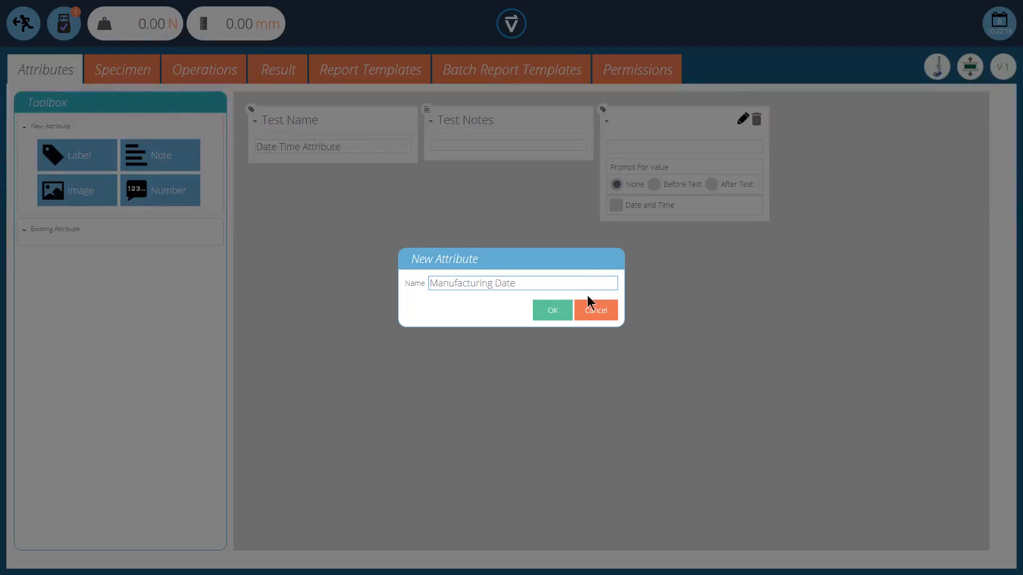
left_click(561, 317)
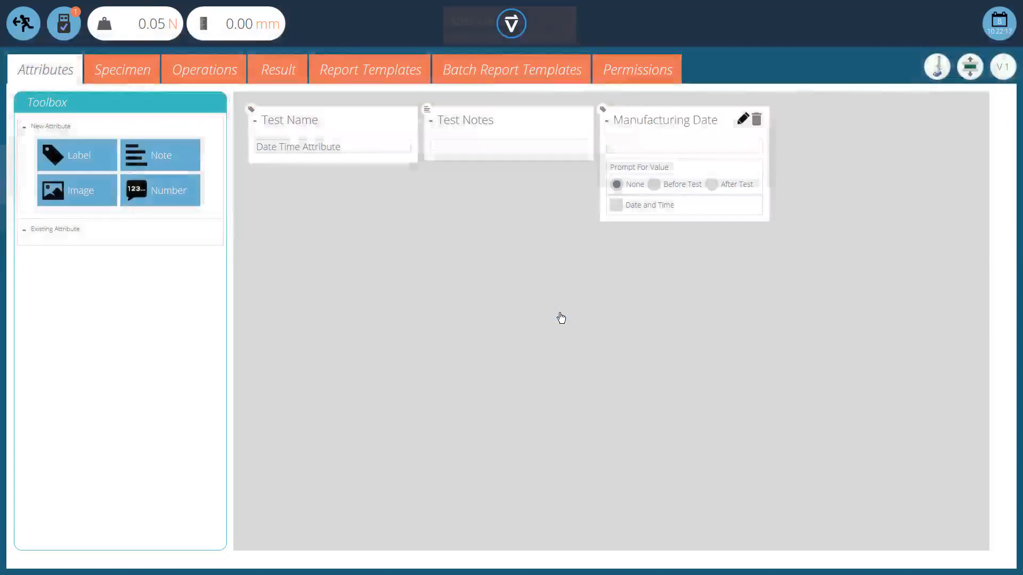
Step: Enable Date and Time on Manufacturing Date, choose the Date and Time format and prompt before the test
left_click(617, 208)
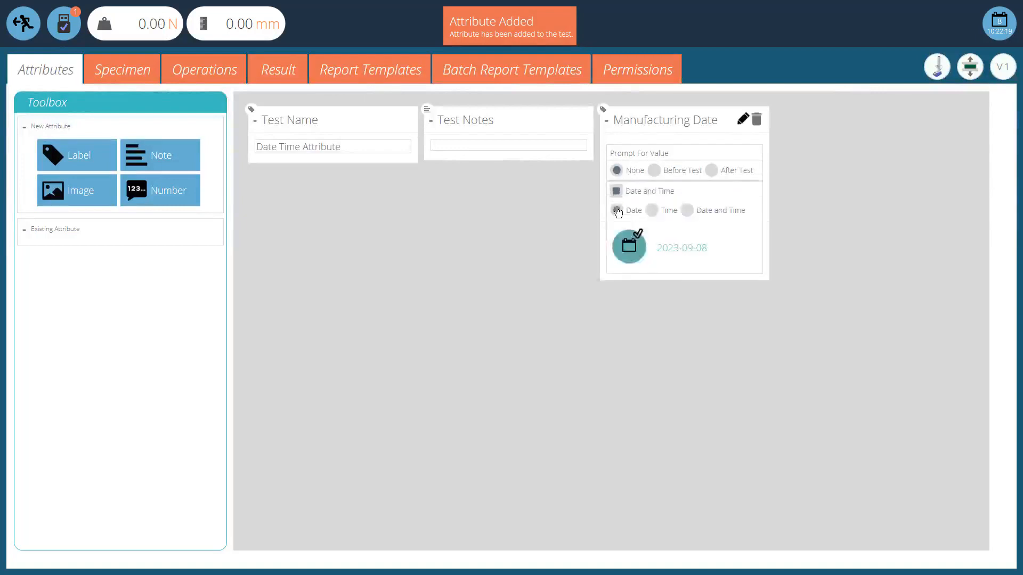
left_click(653, 212)
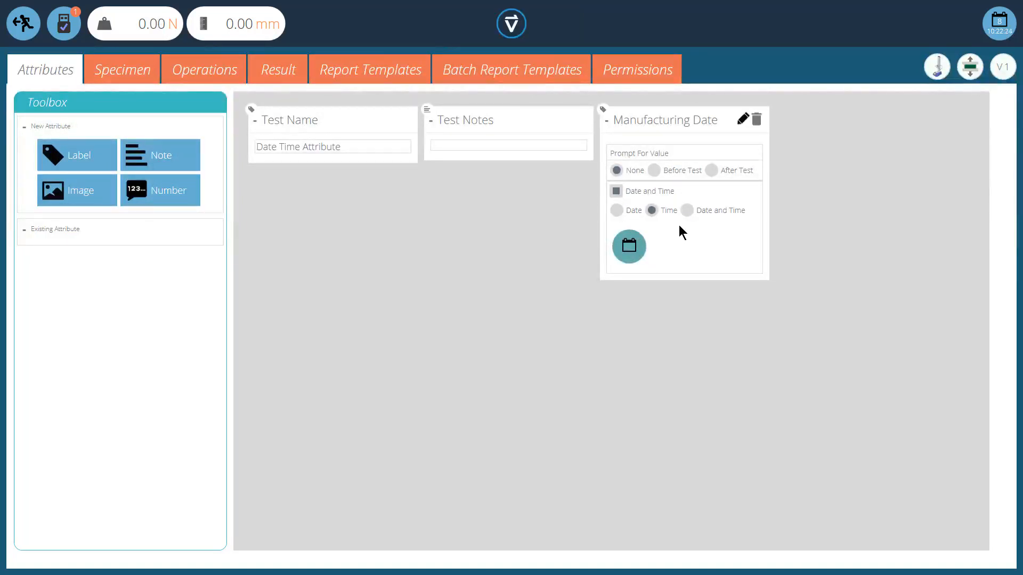
left_click(687, 210)
left_click(657, 172)
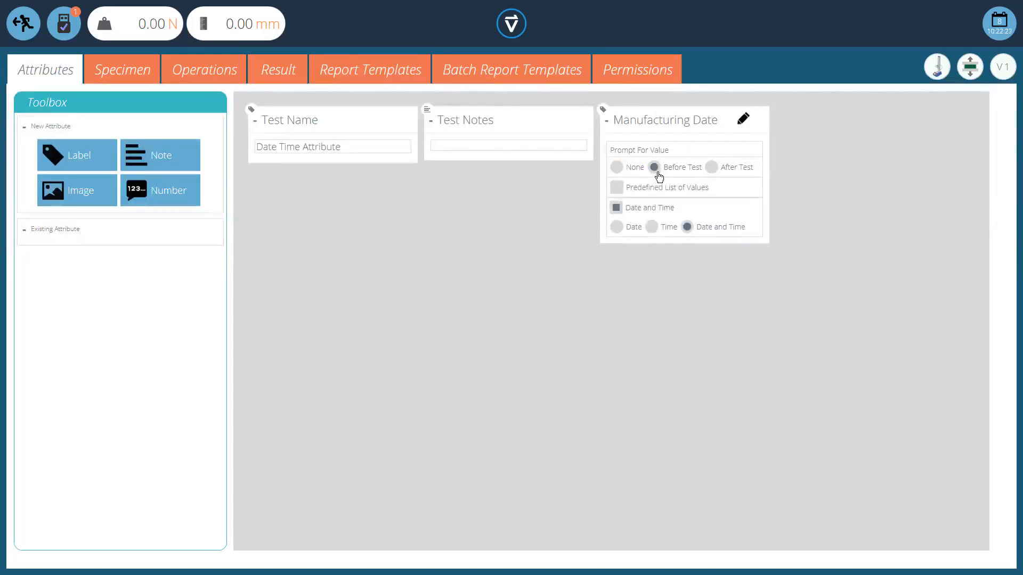
left_click(713, 168)
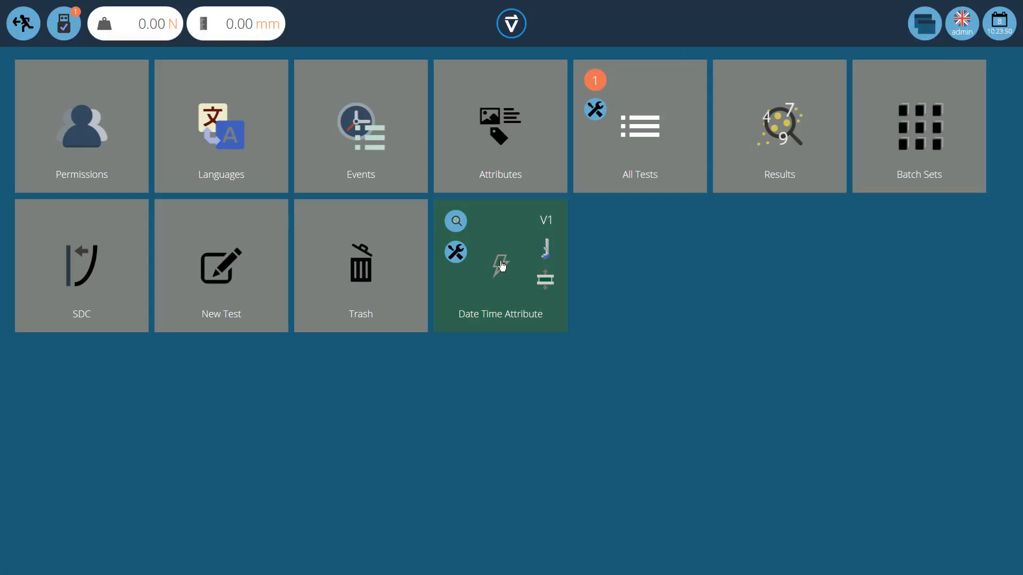
Step: Run the Date Time Attribute test and enter 5 September 2023 at 18:26 as the manufacturing date
left_click(501, 264)
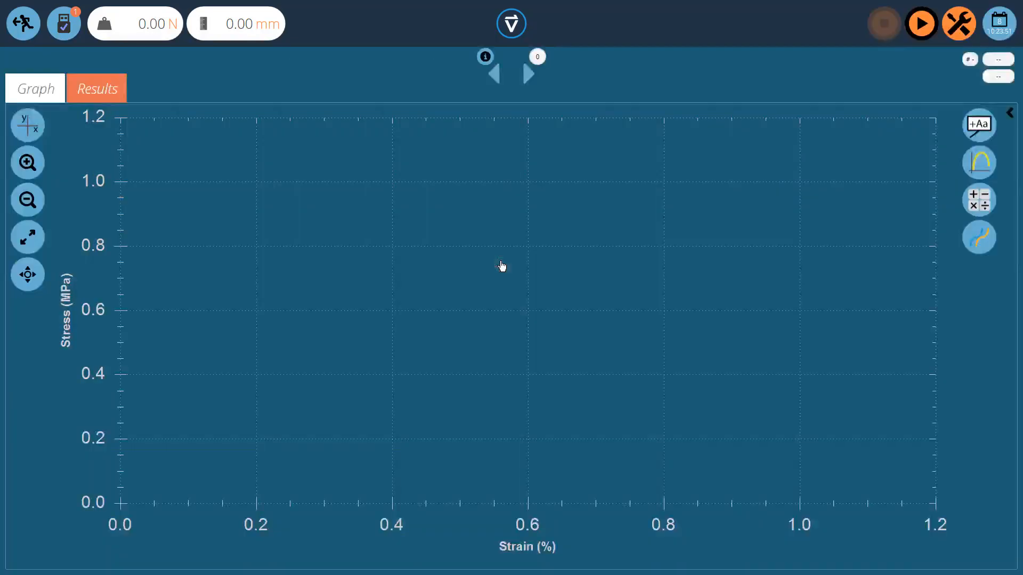
left_click(922, 25)
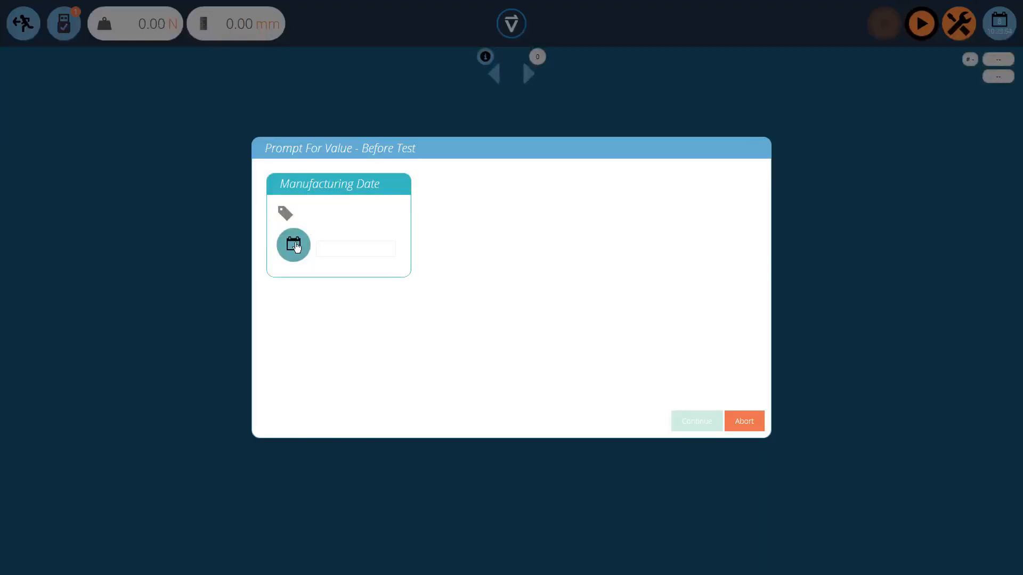
left_click(294, 245)
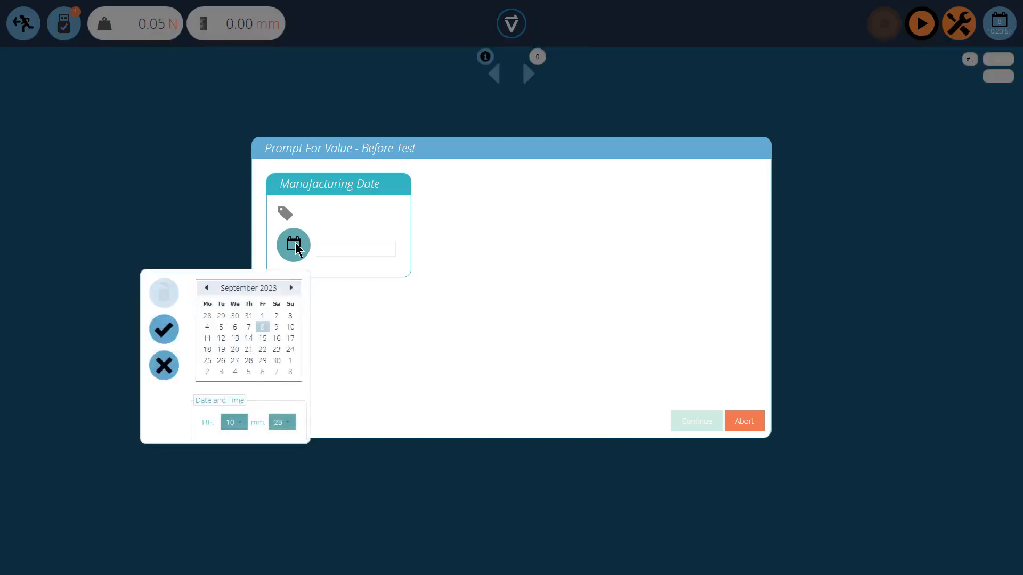
left_click(223, 327)
left_click(244, 425)
left_click(231, 336)
left_click(282, 423)
left_click(281, 230)
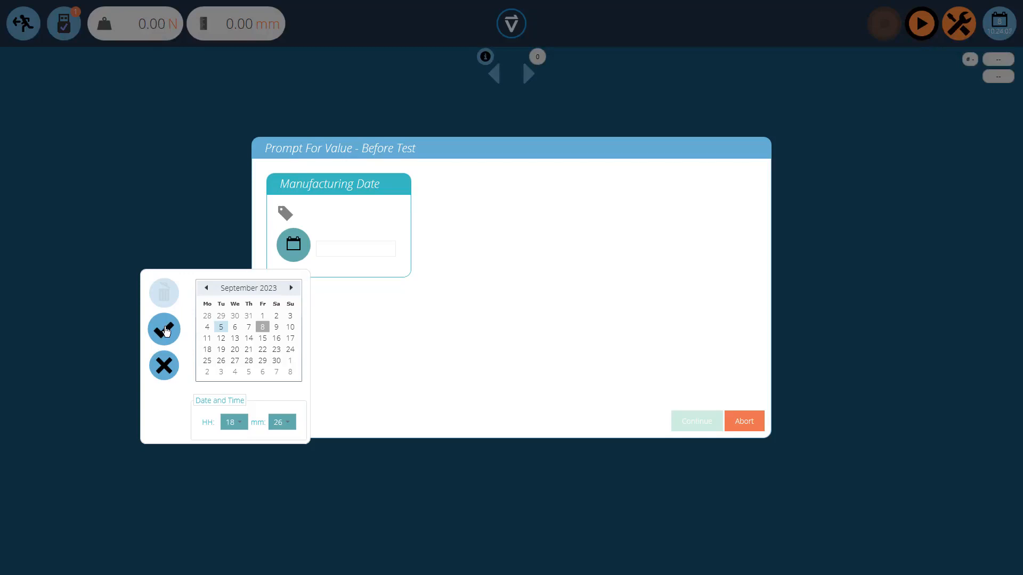
left_click(164, 329)
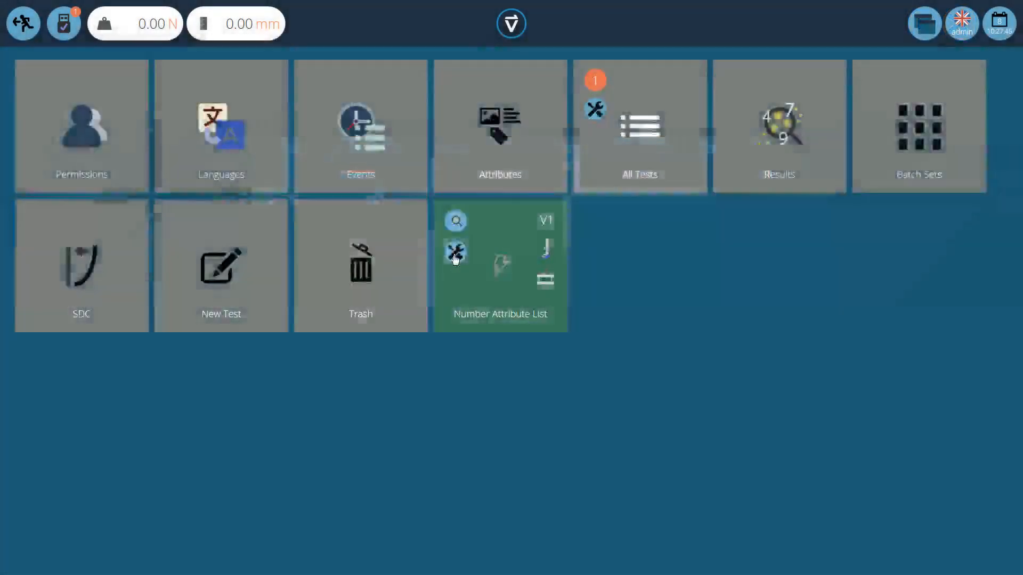
Step: Open the Number Attribute List test for editing and add a number attribute named Sample Weight
left_click(454, 252)
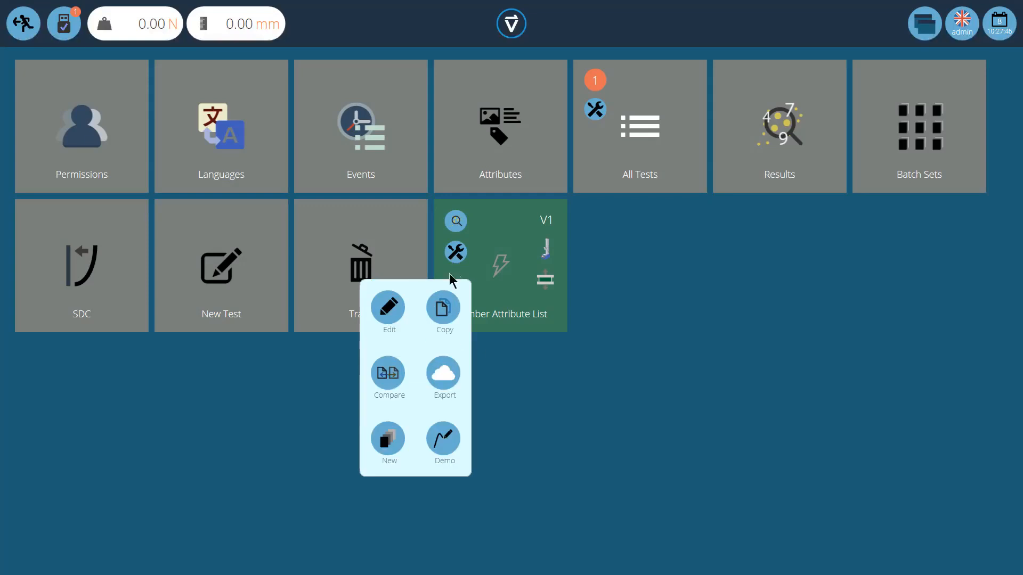
left_click(389, 313)
left_click_drag(178, 196, 621, 183)
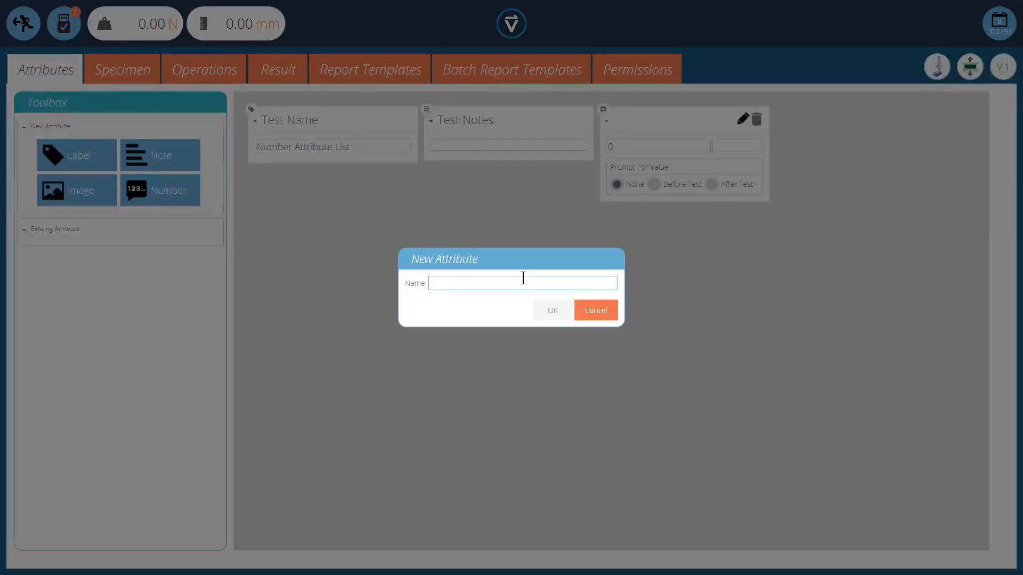
type("Sample")
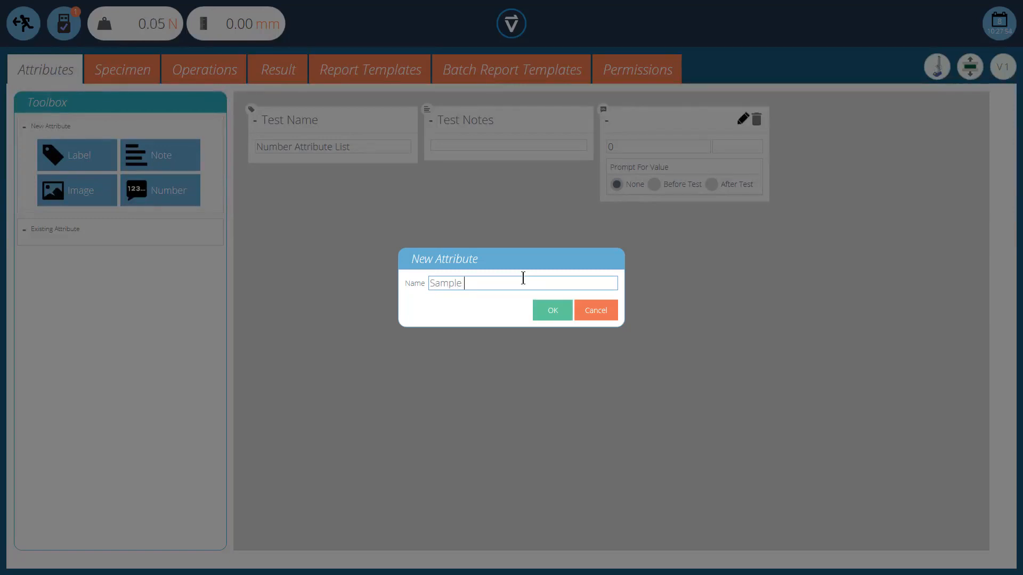
type(" Weight")
left_click(551, 310)
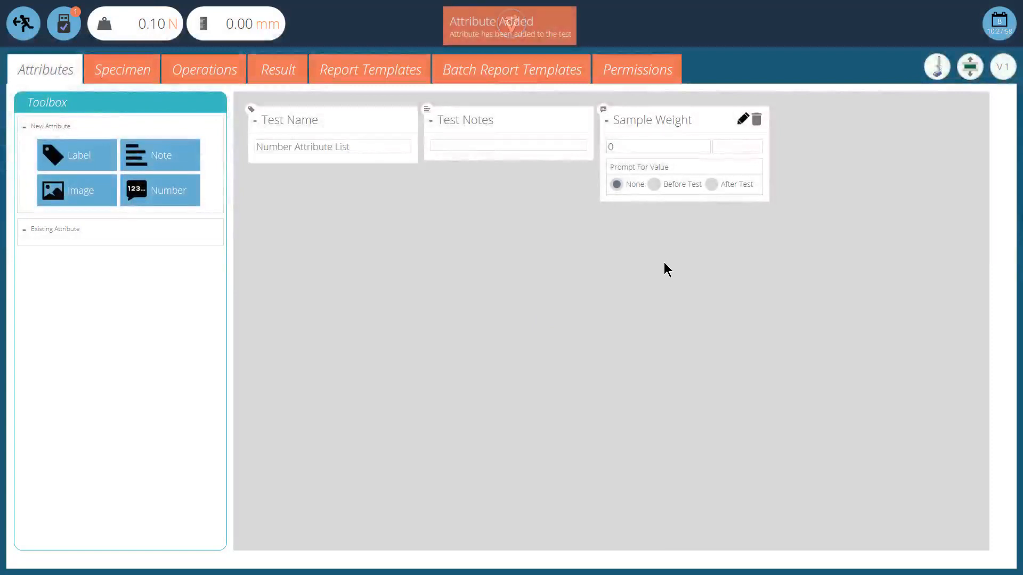
Step: Make Sample Weight prompt before the test with a predefined list of values, adding 10 g
left_click(656, 186)
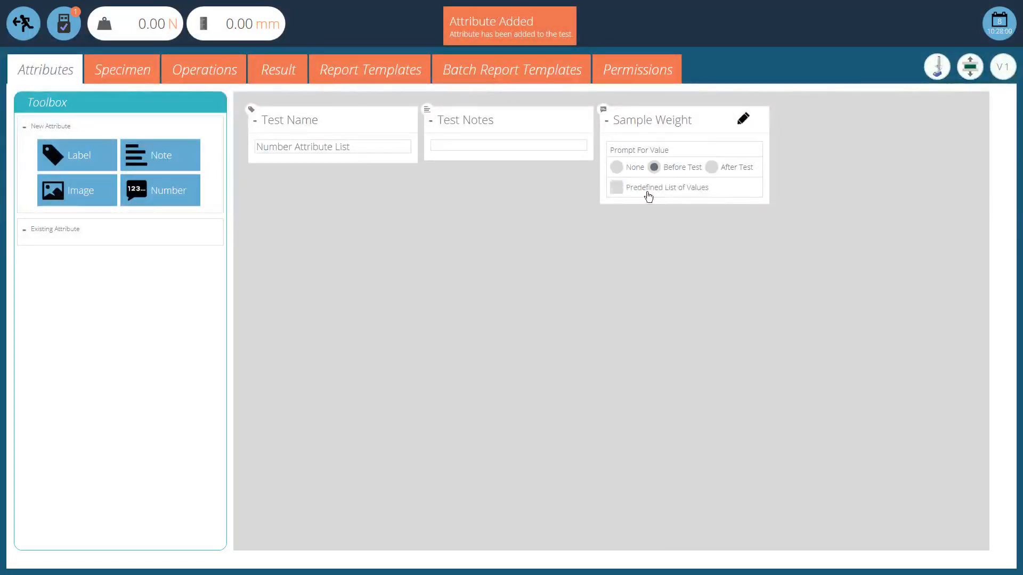
left_click(618, 189)
left_click(639, 230)
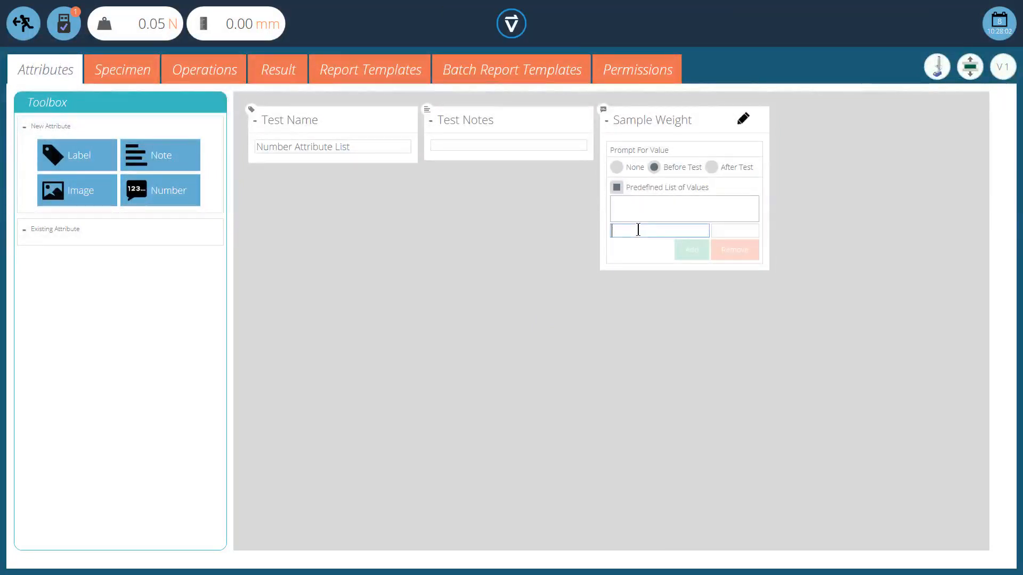
type("10")
left_click(737, 229)
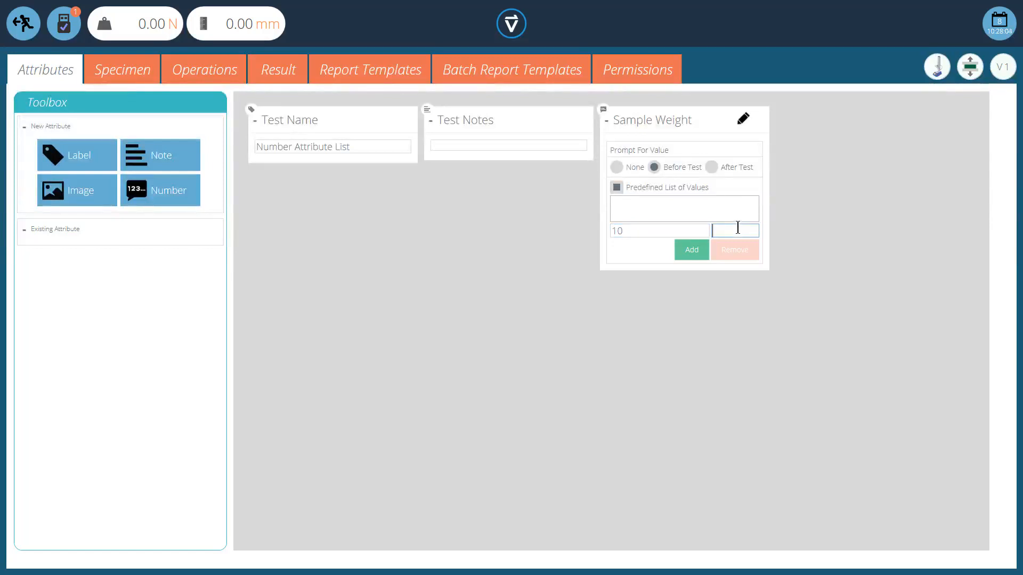
type("g")
left_click(702, 252)
Step: Add 20 g and 30 g to Sample Weight's predefined list of values
left_click(650, 233)
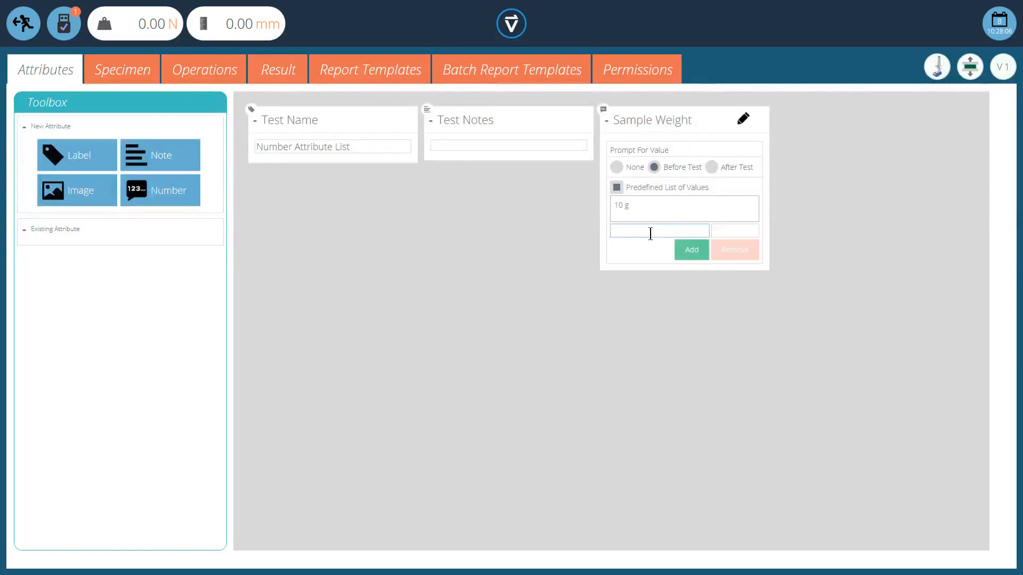
type("20")
left_click(719, 231)
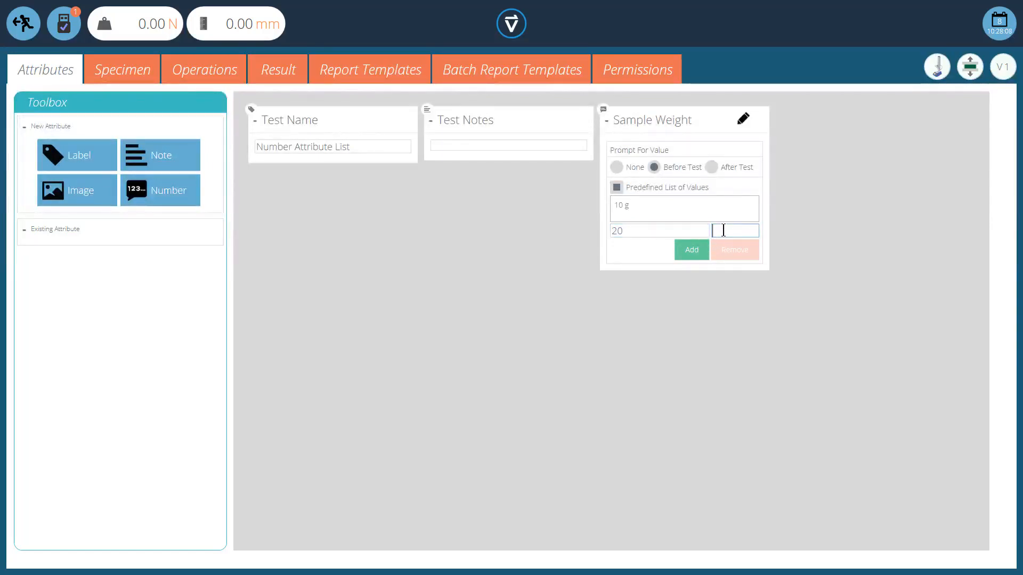
type("g")
left_click(700, 250)
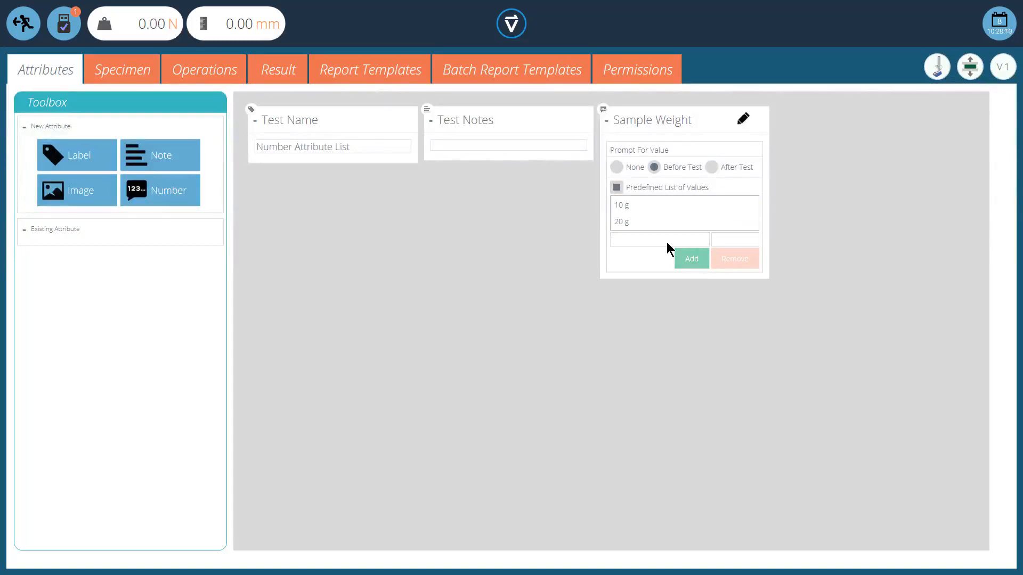
left_click(666, 242)
type("30")
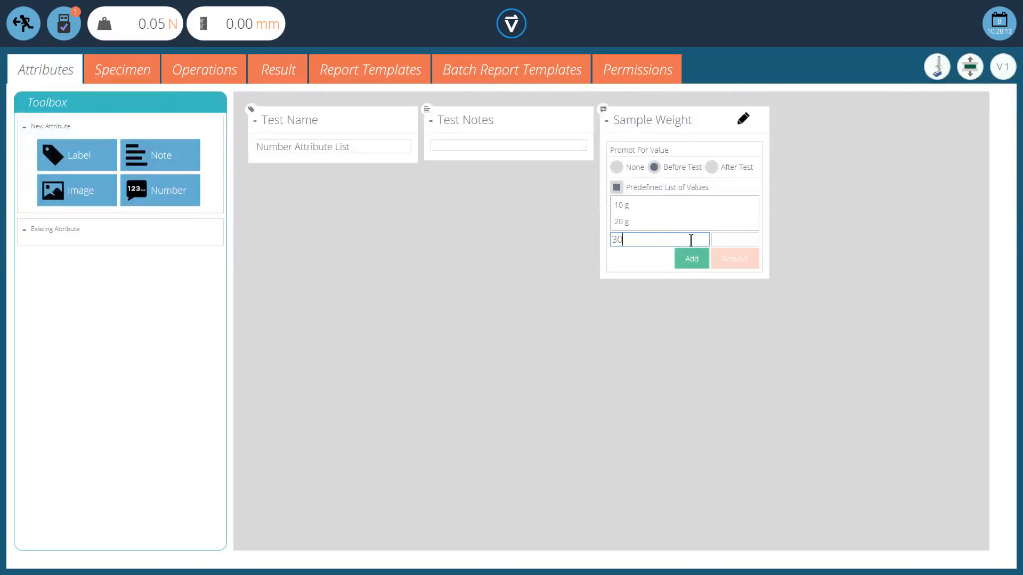
left_click(733, 241)
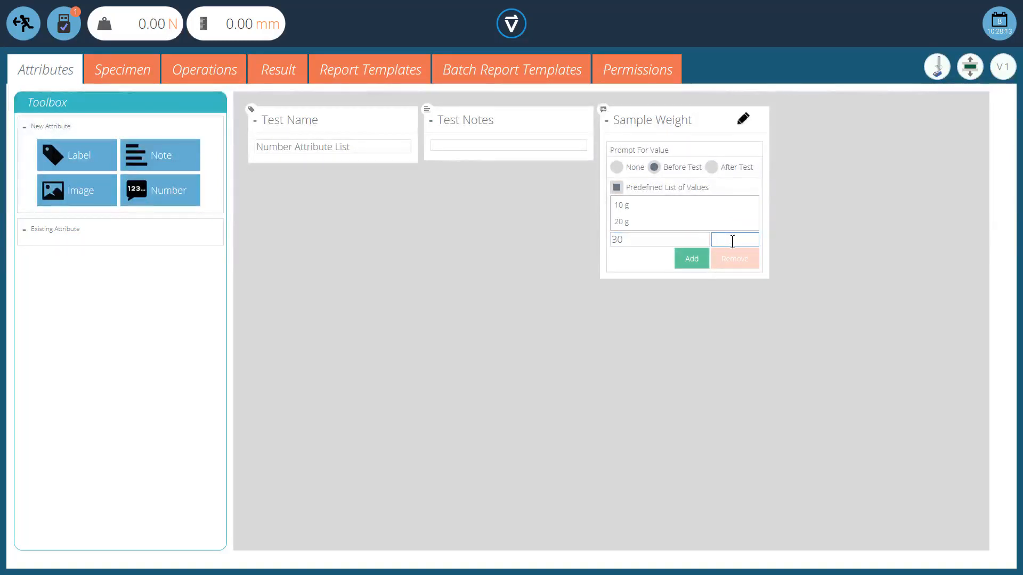
left_click(699, 260)
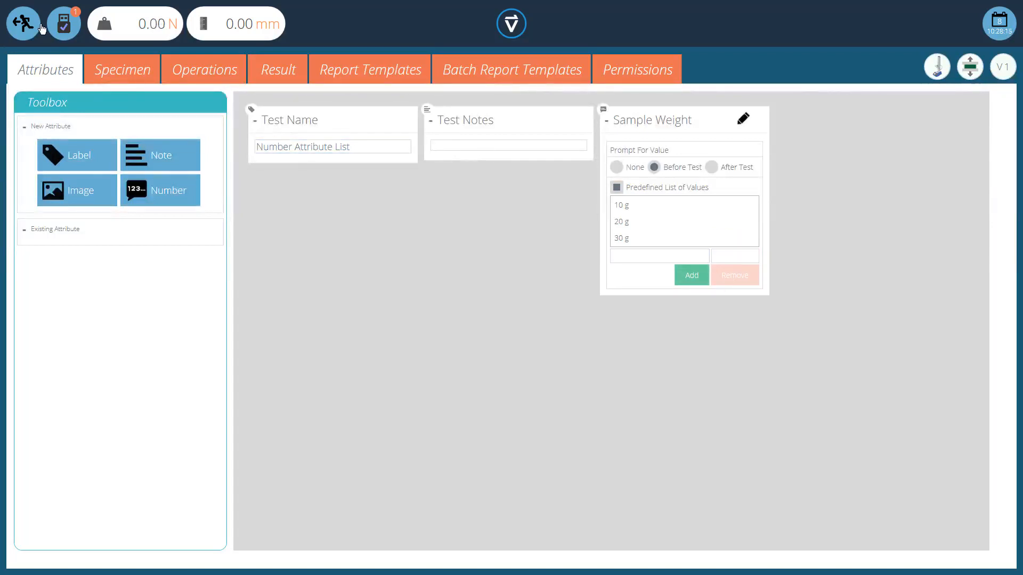
Step: Run the Number Attribute List test, choosing 10 g as the sample weight before continuing
left_click(23, 23)
left_click(525, 410)
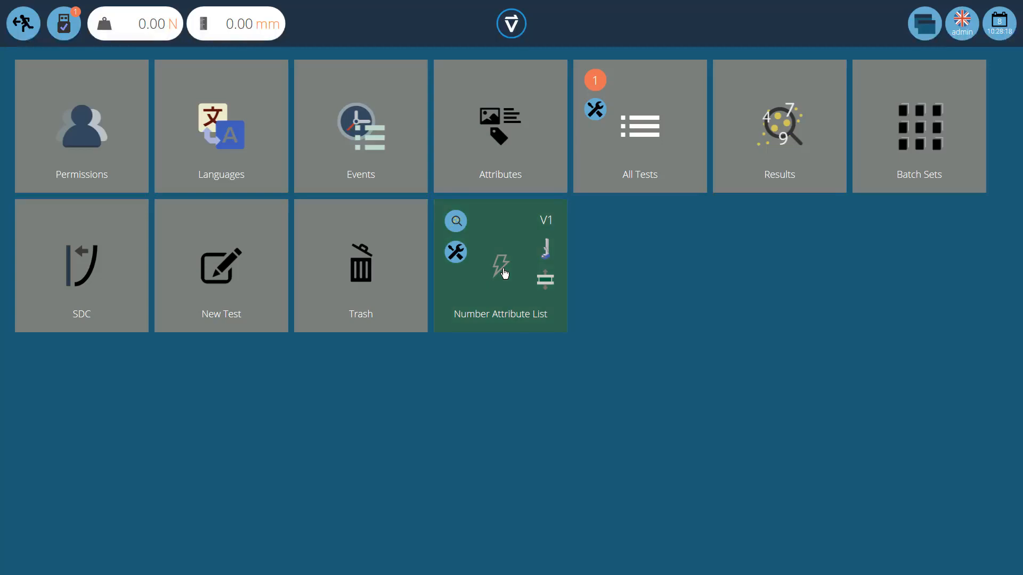
left_click(501, 266)
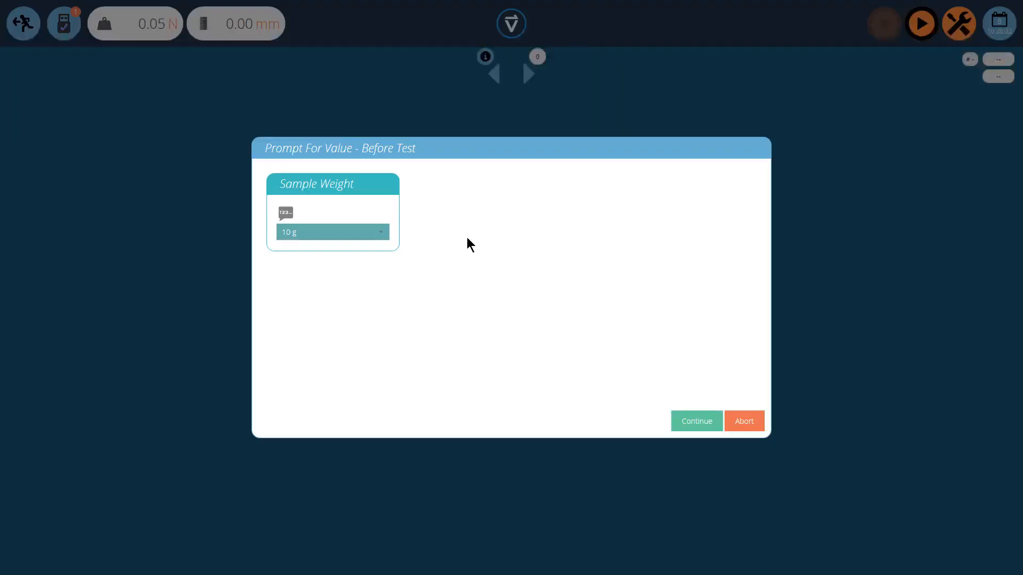
left_click(381, 232)
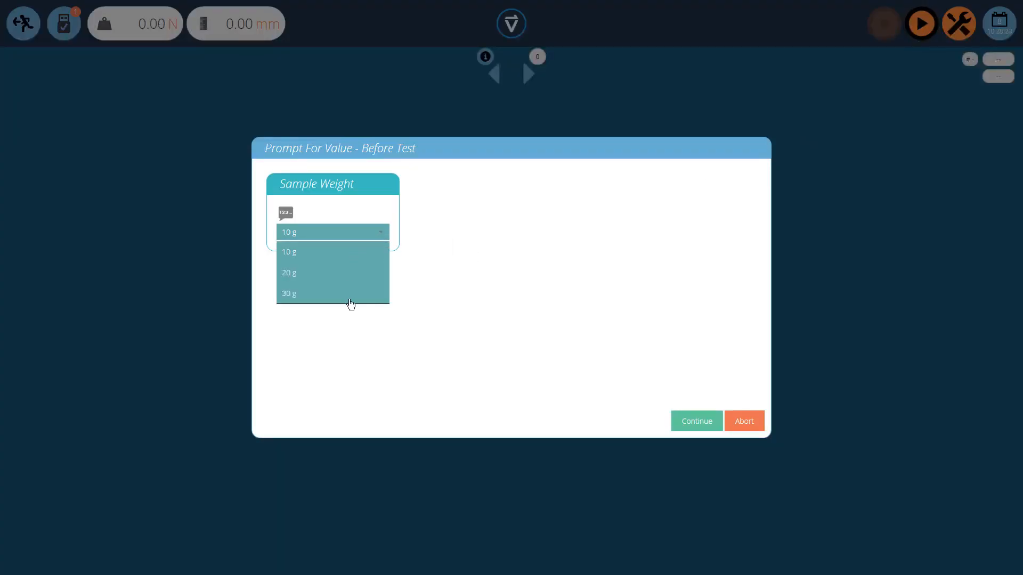
left_click(345, 255)
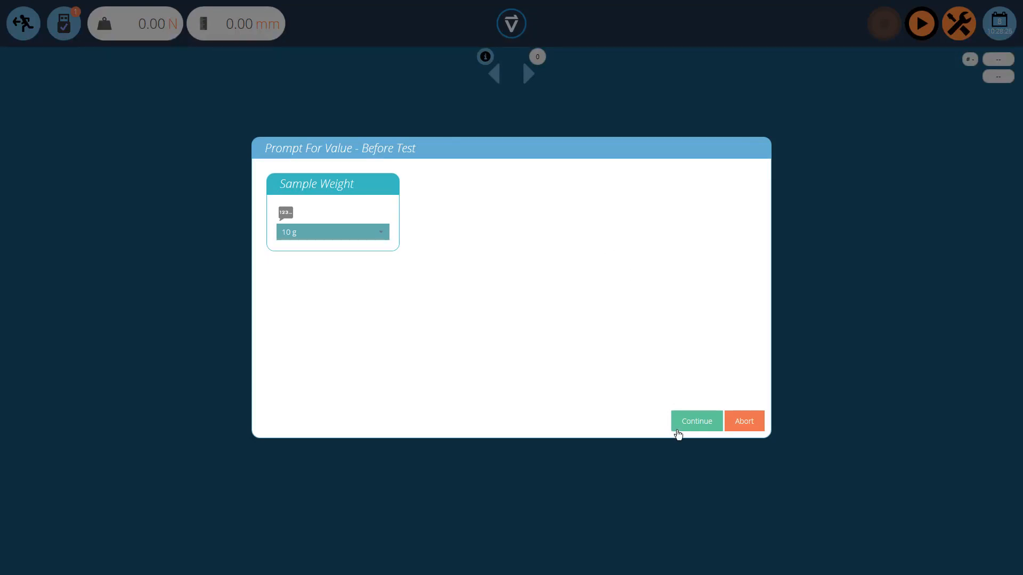
left_click(696, 424)
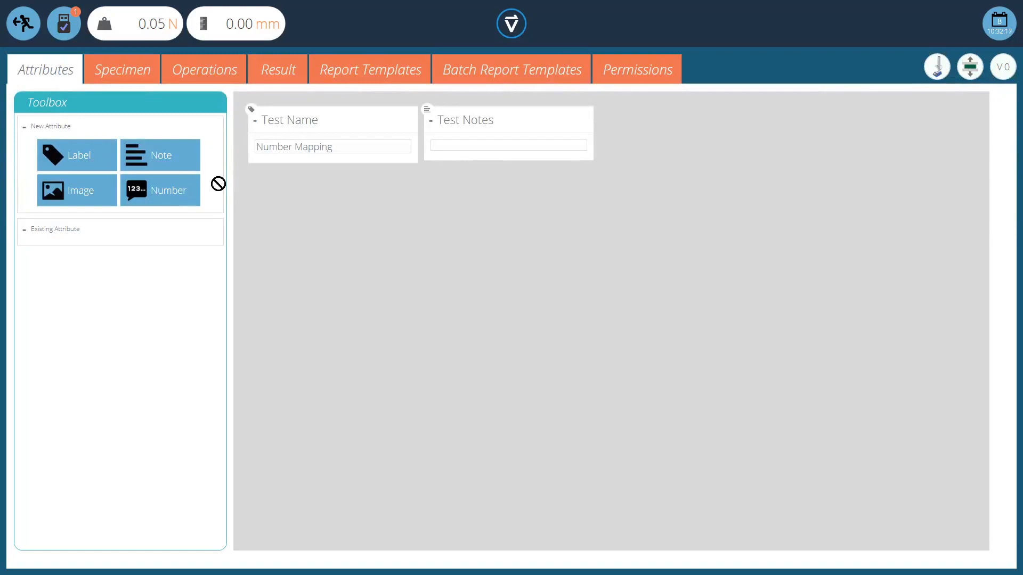
Step: Add a number attribute named Lower Limit to the Number Mapping test with a value of 20 mm
left_click_drag(218, 184, 511, 238)
left_click(478, 283)
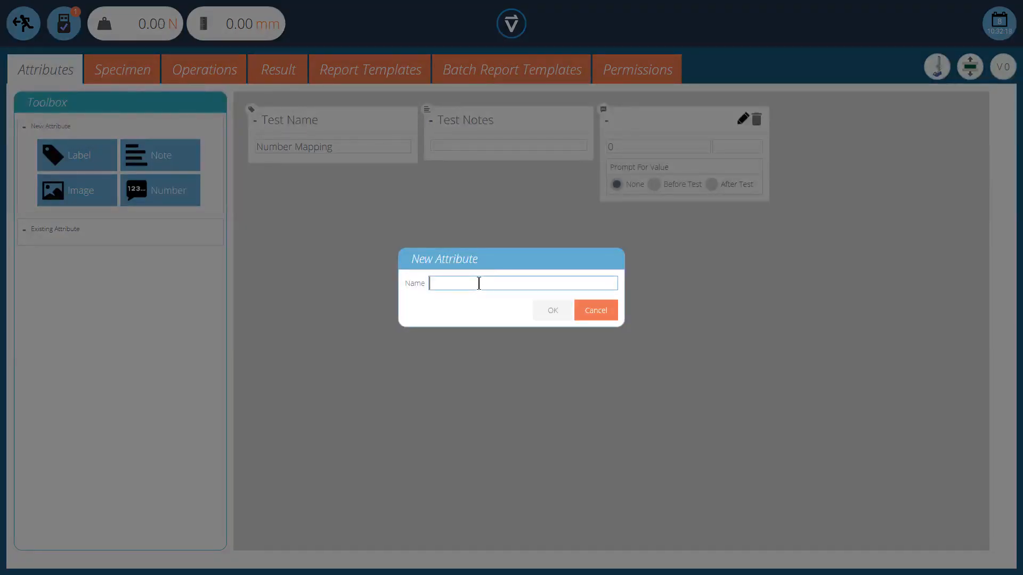
type("Lower Limit")
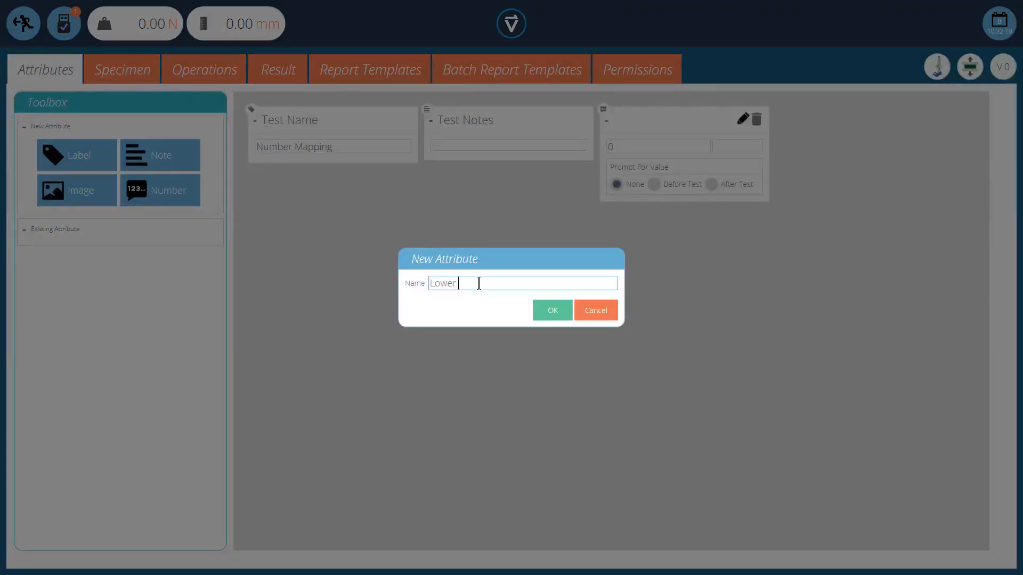
left_click(552, 310)
left_click_drag(634, 146, 603, 148)
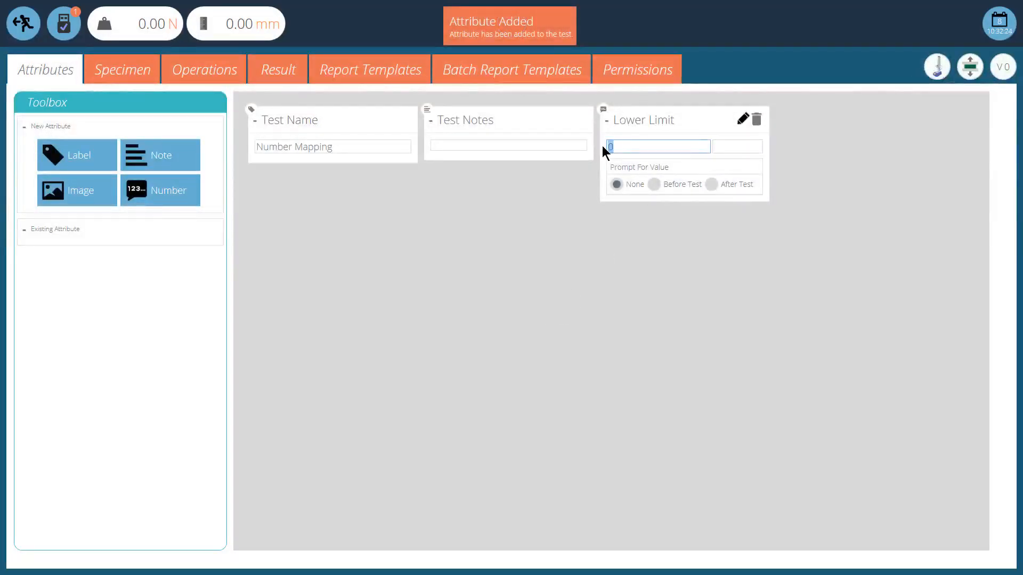
type("20")
left_click(723, 145)
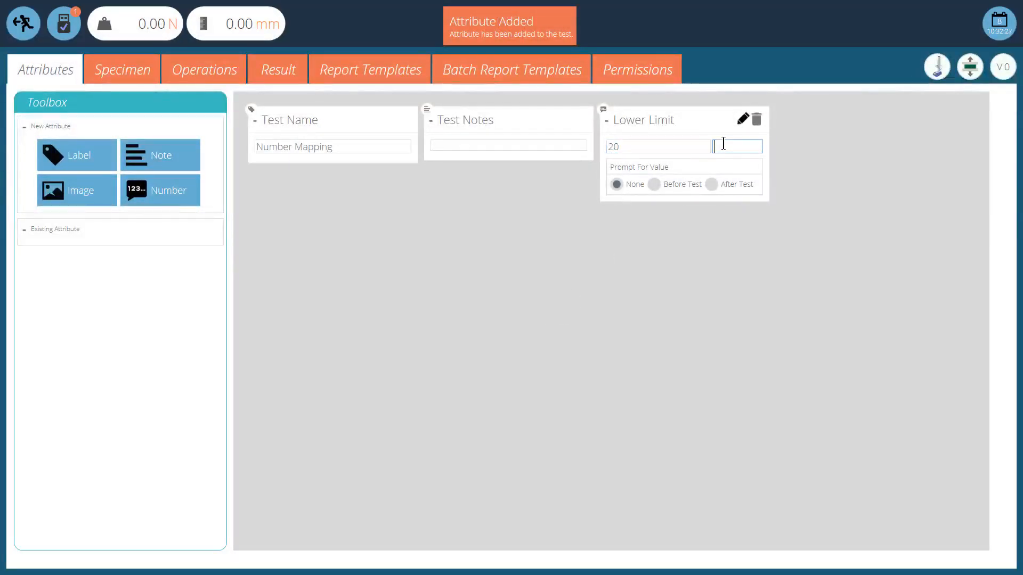
type("mm")
left_click(661, 248)
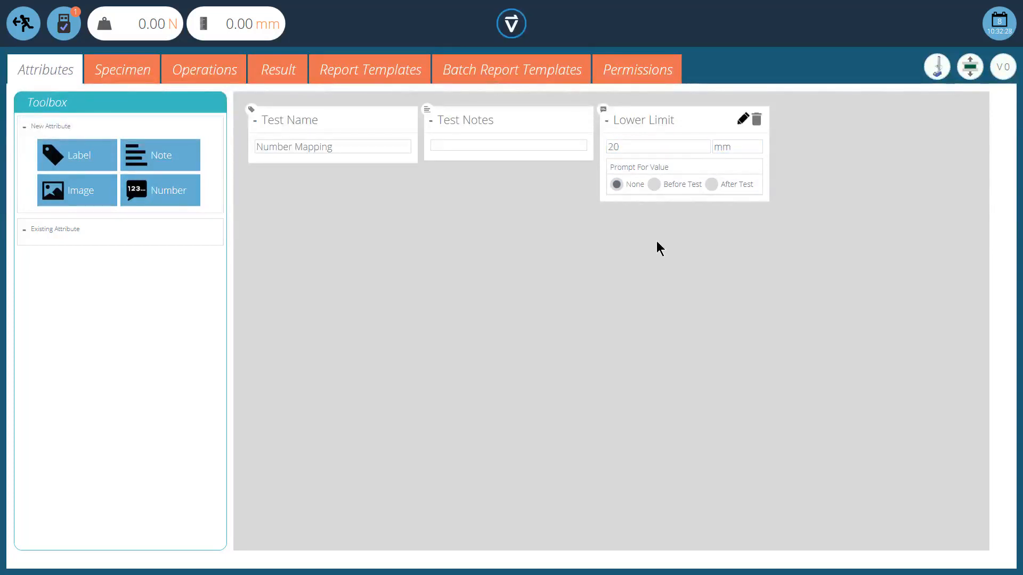
Step: Add a number attribute named Upper Limit with a value of 30 mm
left_click_drag(142, 190, 708, 254)
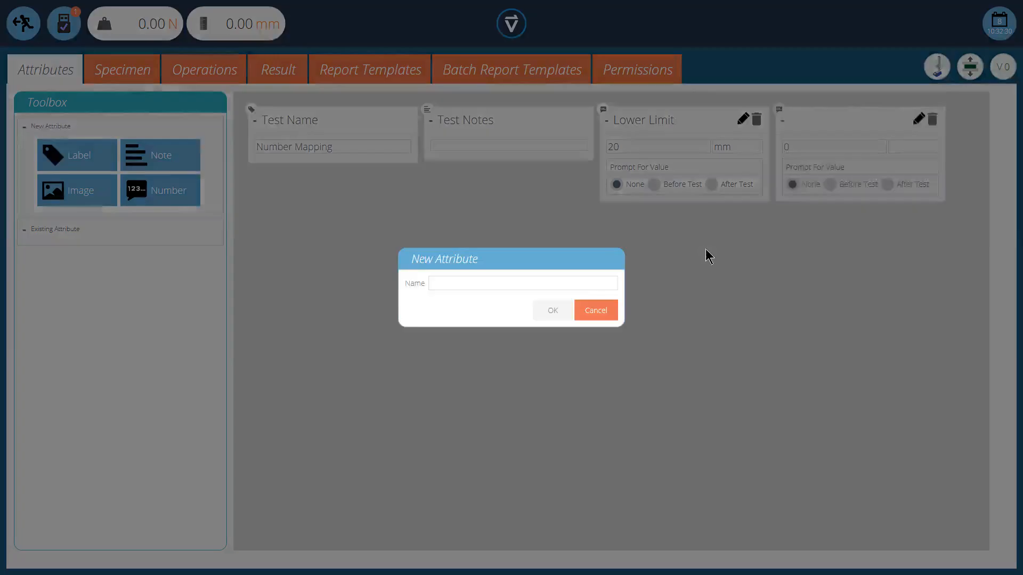
type("Upper Limit")
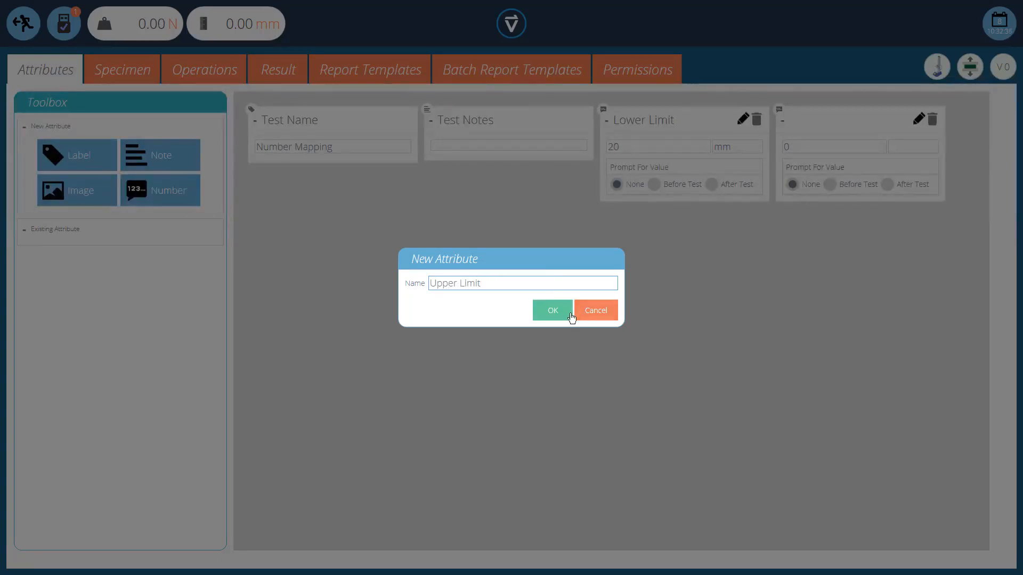
left_click(552, 310)
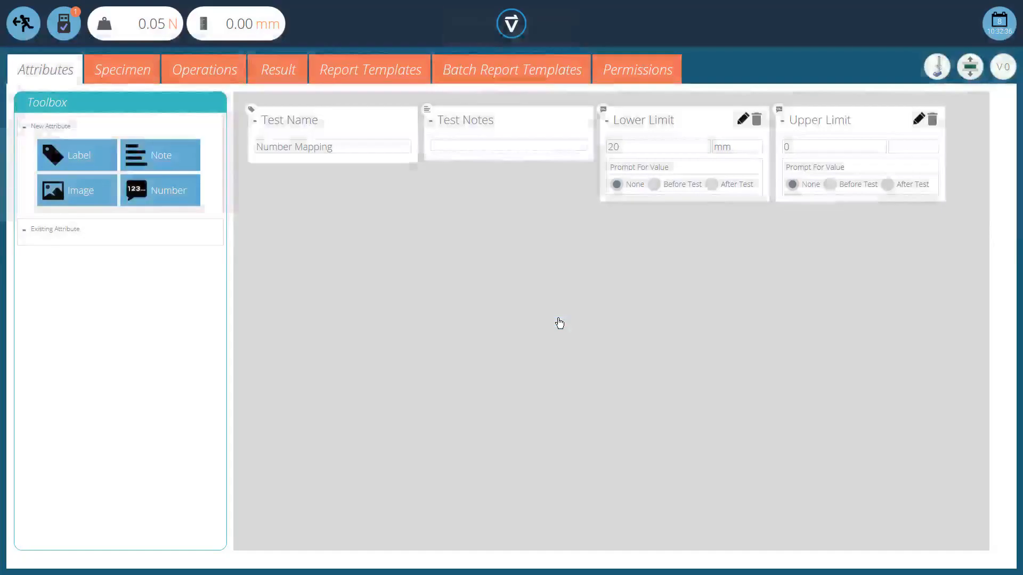
left_click(797, 146)
left_click_drag(797, 146, 775, 156)
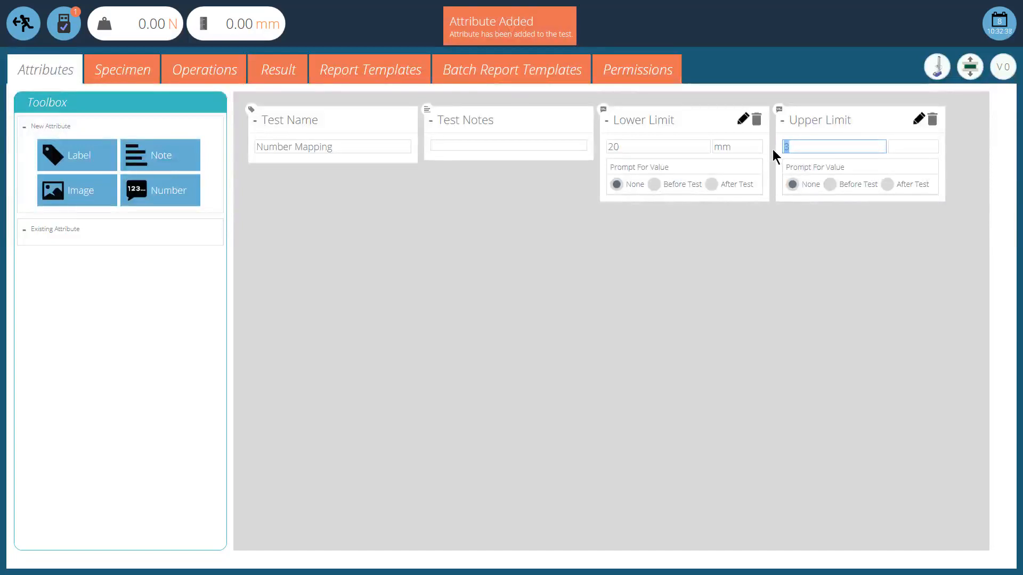
type("30")
left_click(897, 143)
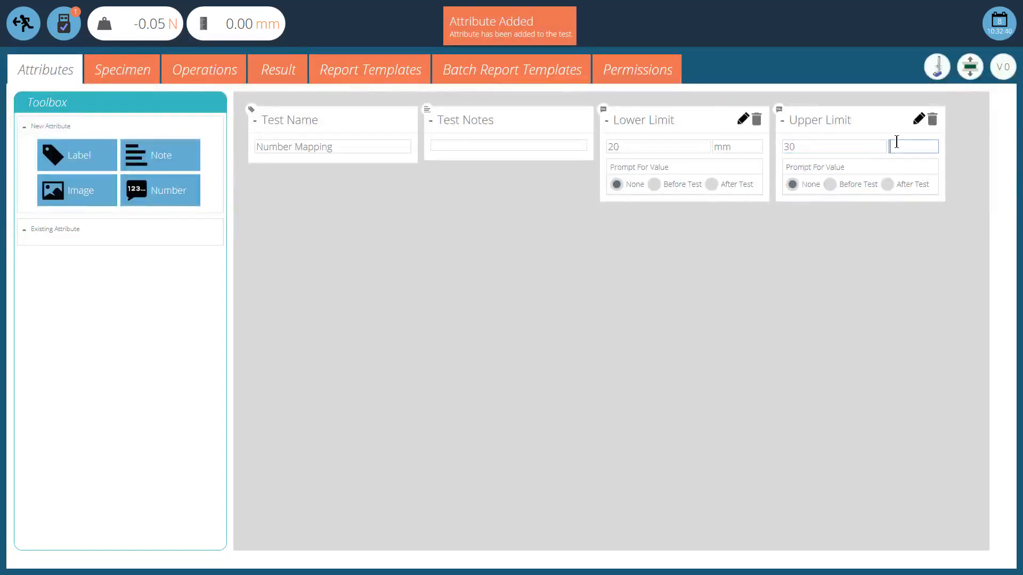
type("mm")
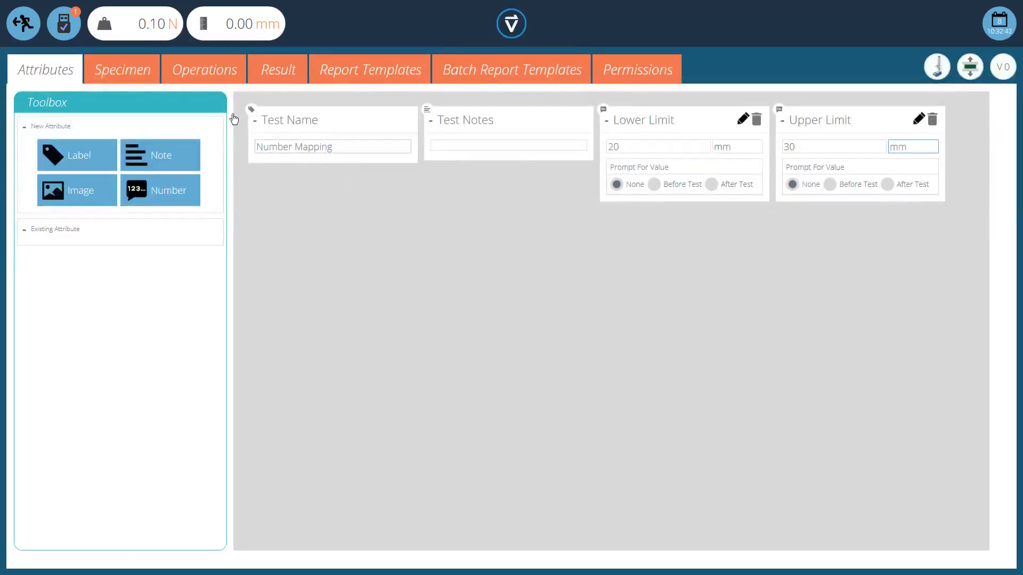
Step: Add a Max calculation to the results, naming it Max Load and using Load vs Displacement axes
left_click(277, 79)
left_click_drag(92, 454, 260, 288)
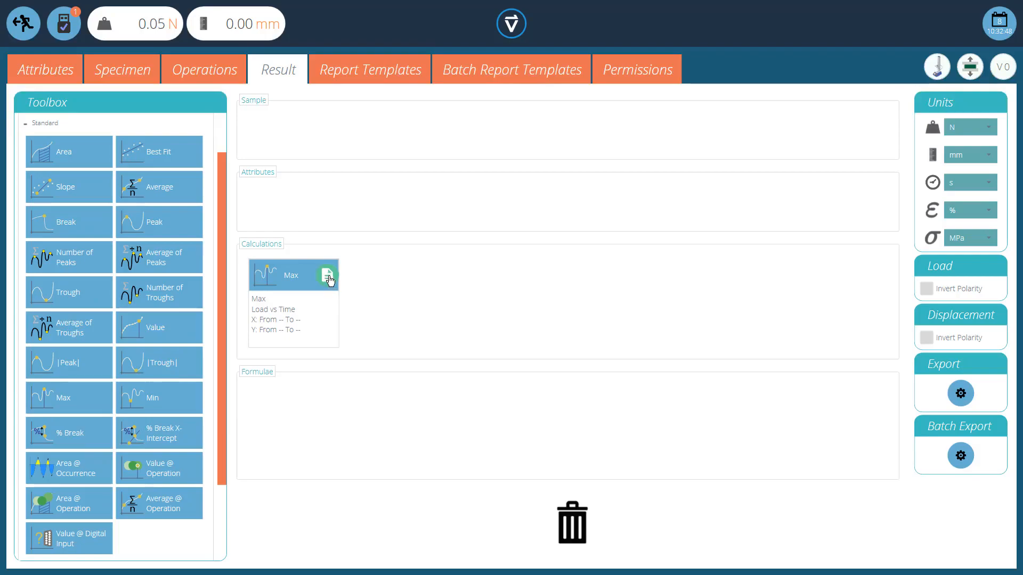
left_click(328, 274)
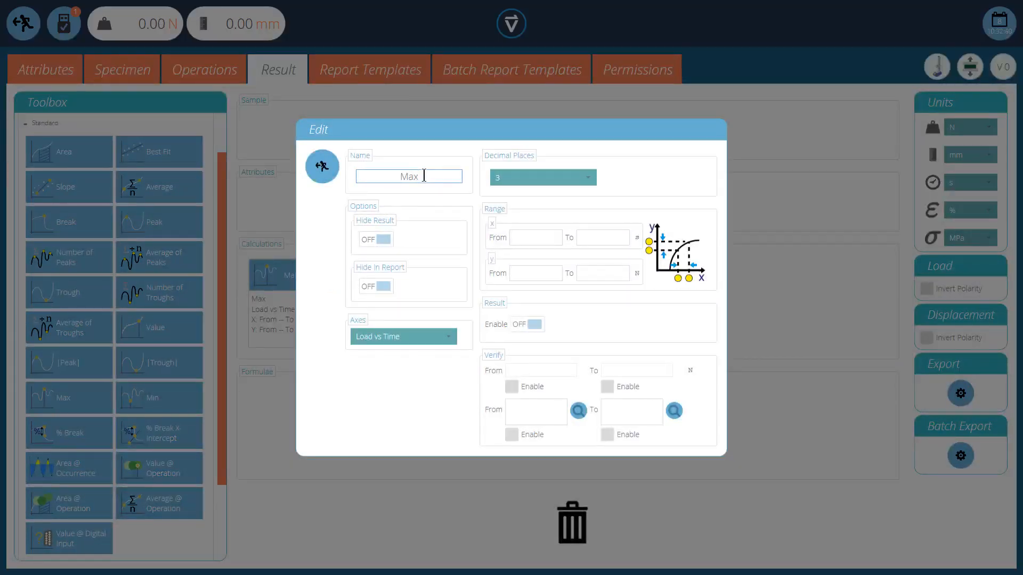
type("Load")
left_click(405, 338)
left_click(403, 398)
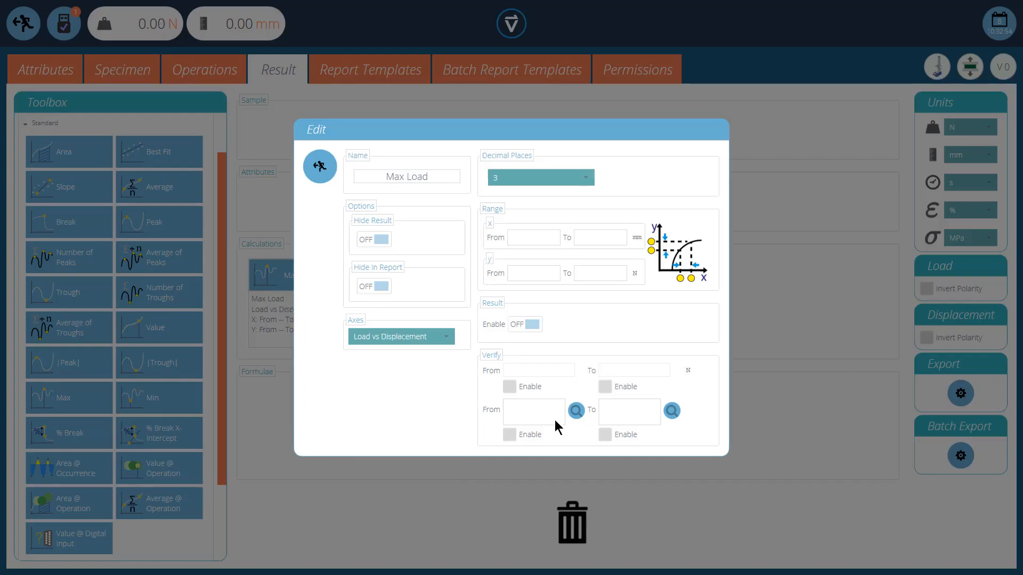
Step: Enable verification of Max Load from the Lower Limit attribute to the Upper Limit attribute
left_click(510, 436)
left_click(605, 435)
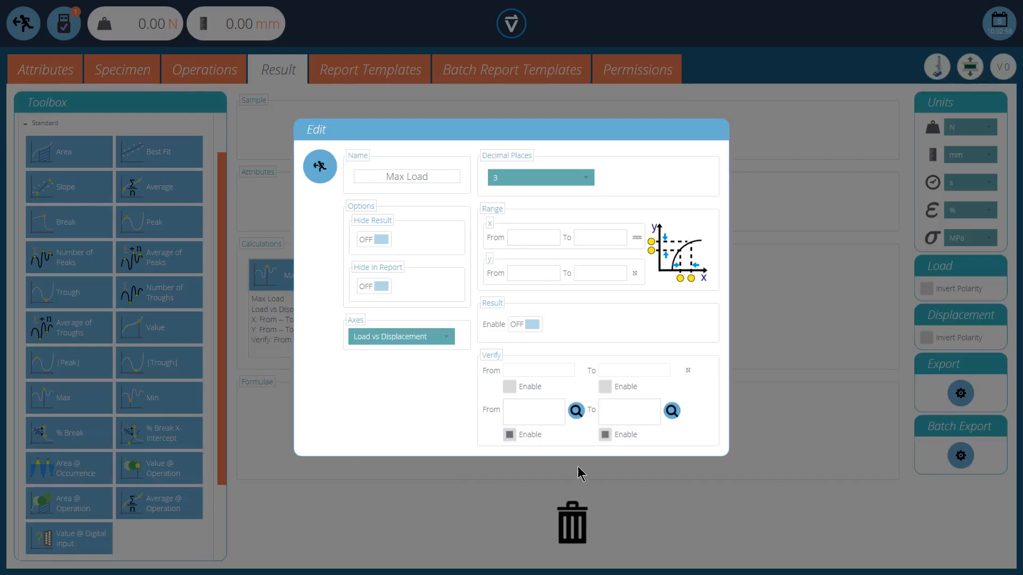
left_click(576, 411)
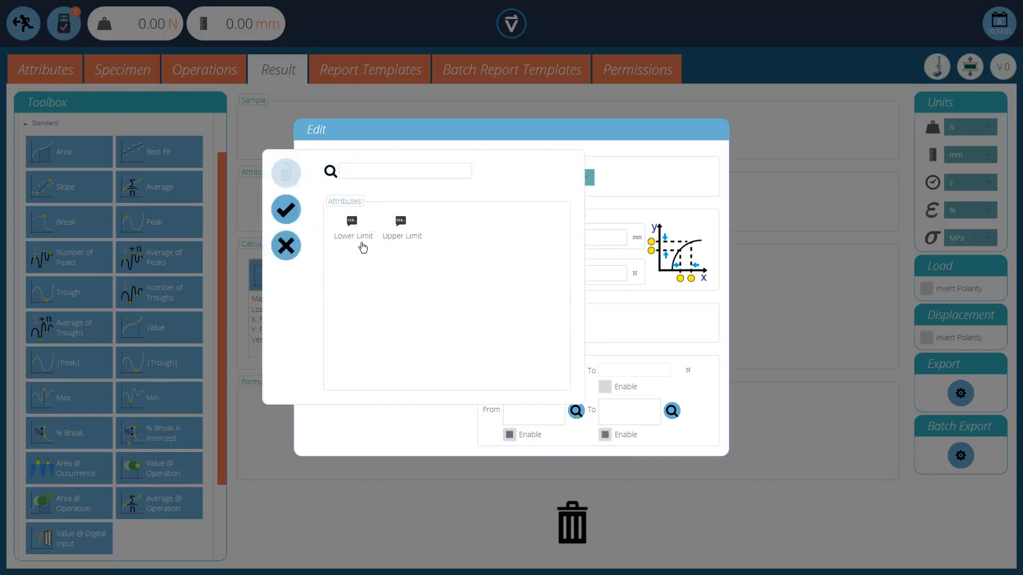
left_click(362, 242)
left_click(286, 209)
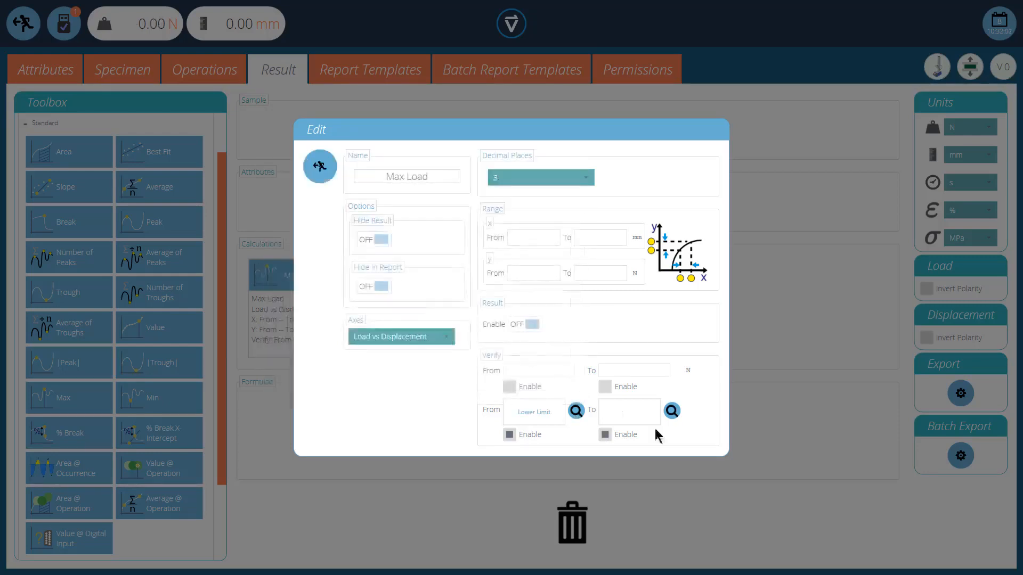
left_click(671, 412)
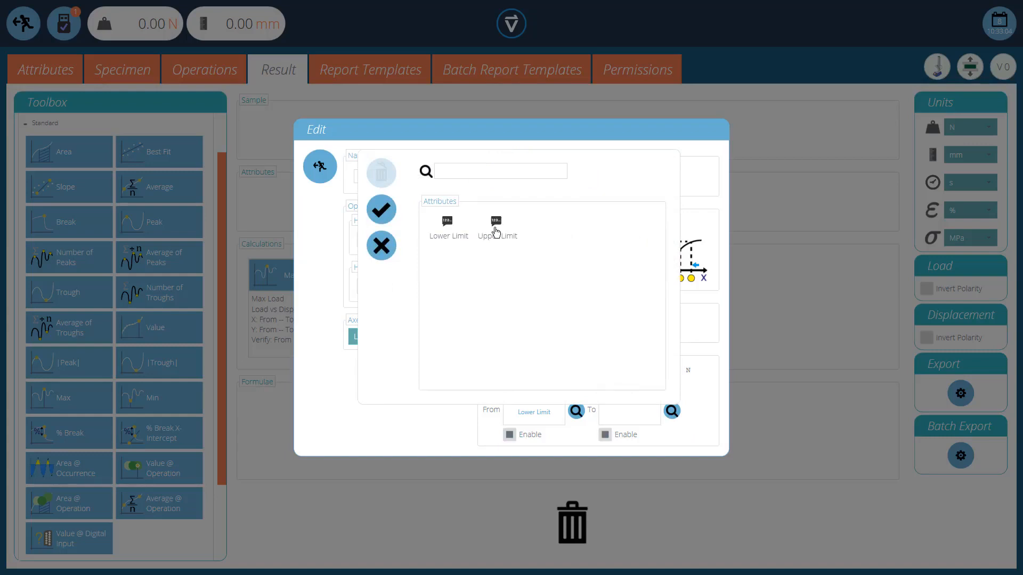
left_click(496, 227)
left_click(381, 209)
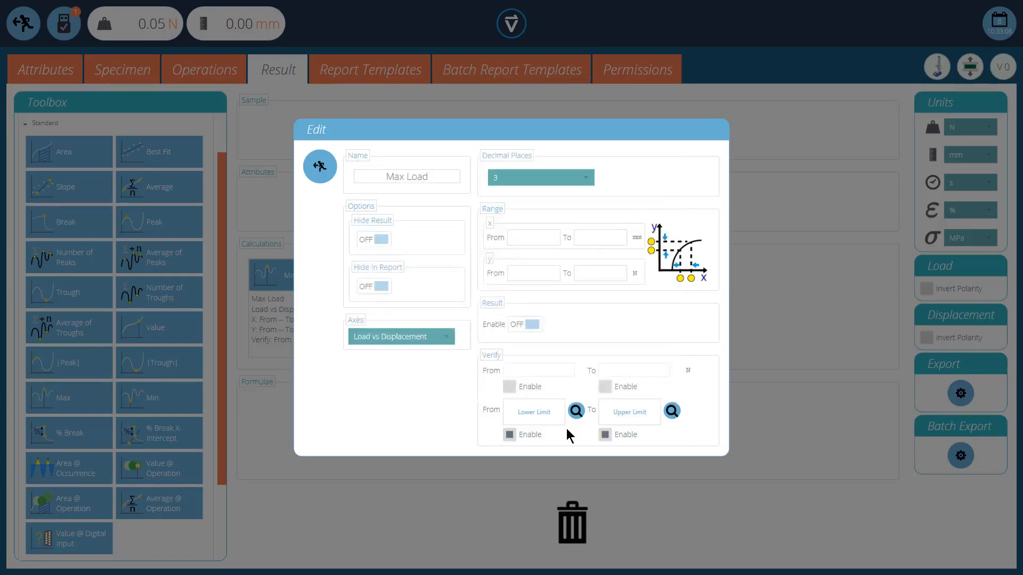
left_click(323, 168)
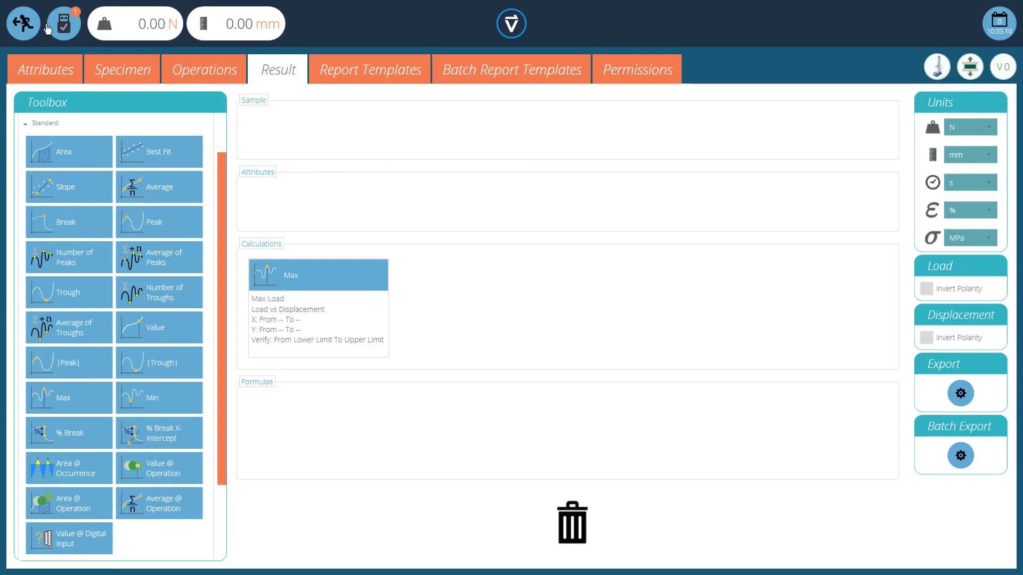
Step: Leave the test editor, saving the changes
left_click(23, 23)
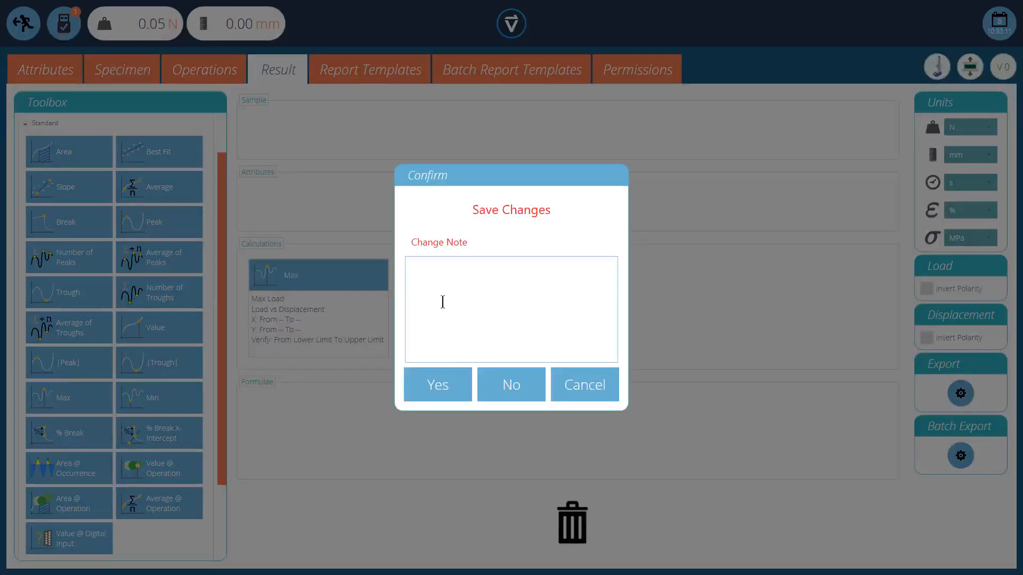
left_click(446, 398)
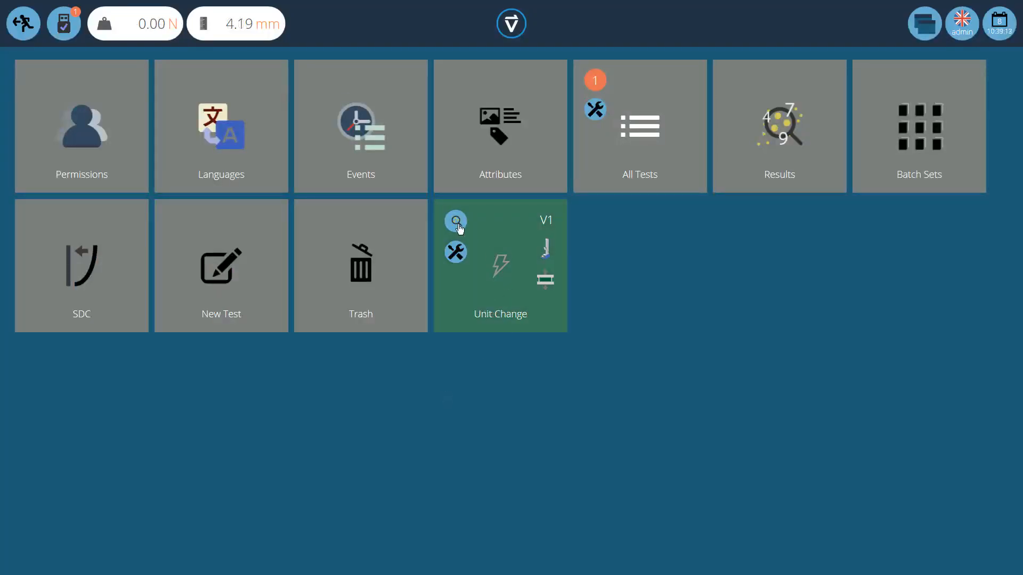
Step: Open the Unit Change test's stored result for viewing
left_click(456, 222)
left_click(445, 239)
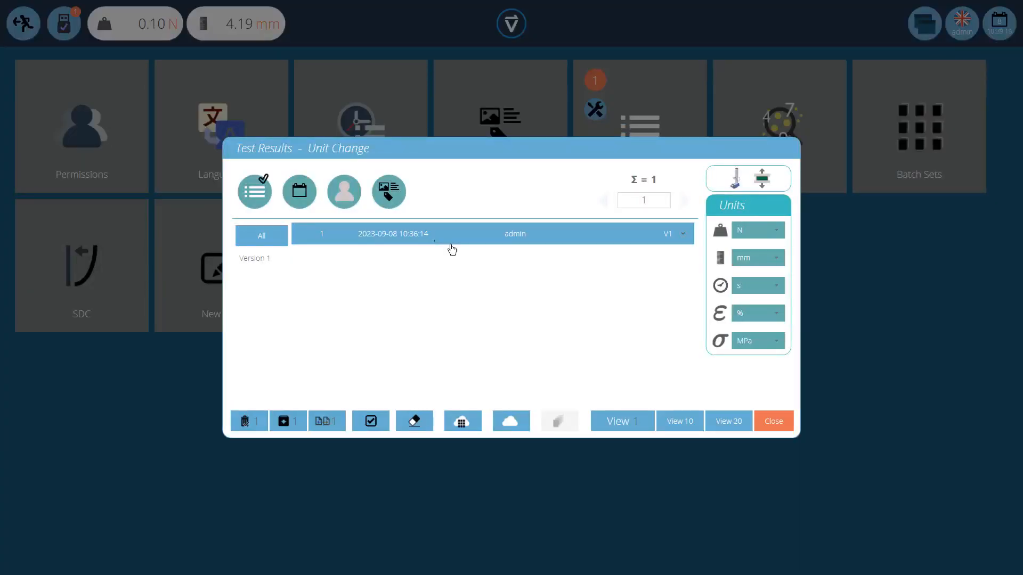
left_click(618, 422)
left_click(114, 96)
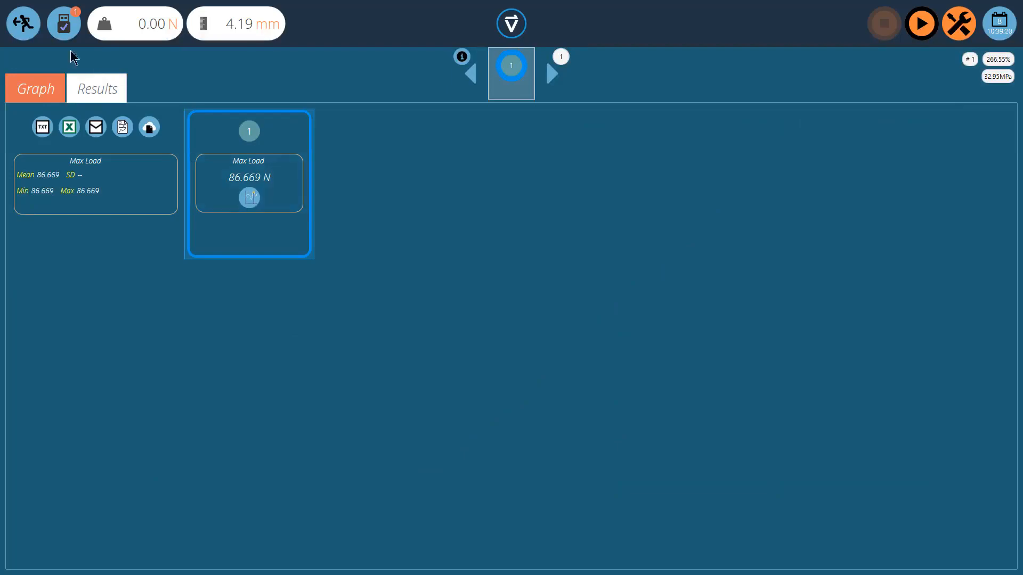
Step: Reopen the Unit Change test's stored result, viewing it with the force unit set to kgf
left_click(23, 29)
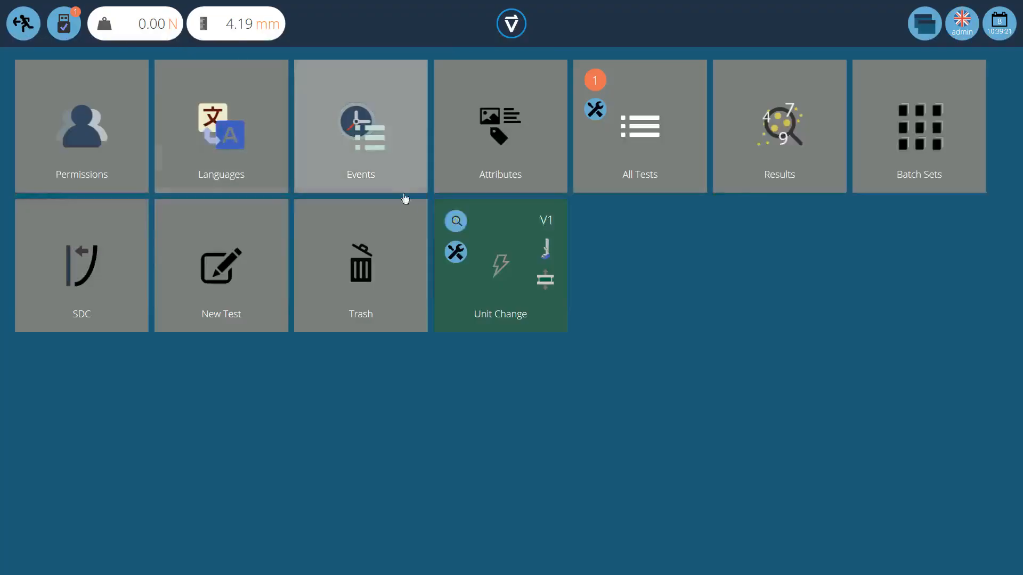
left_click(461, 223)
left_click(463, 231)
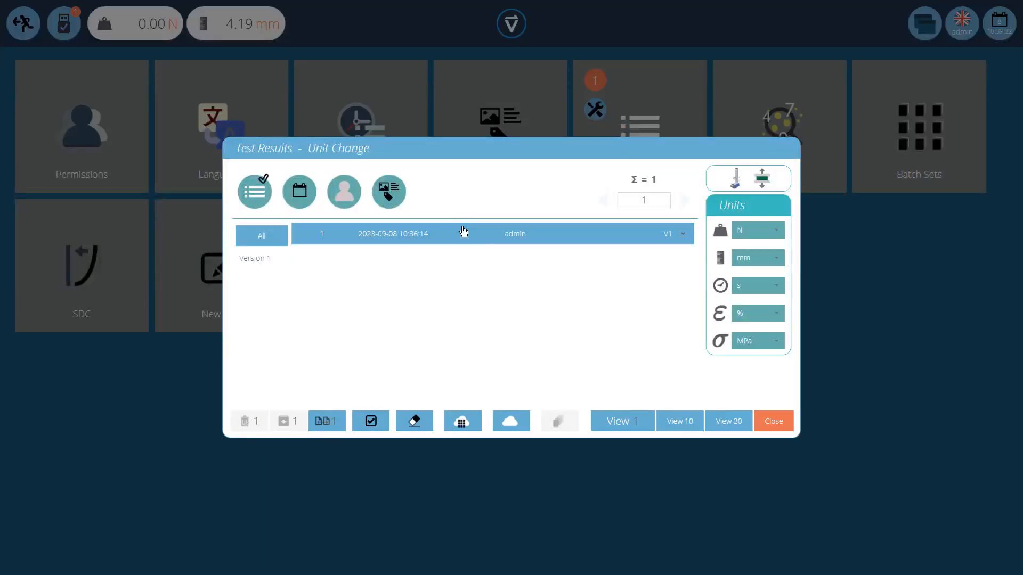
left_click(751, 230)
left_click(751, 272)
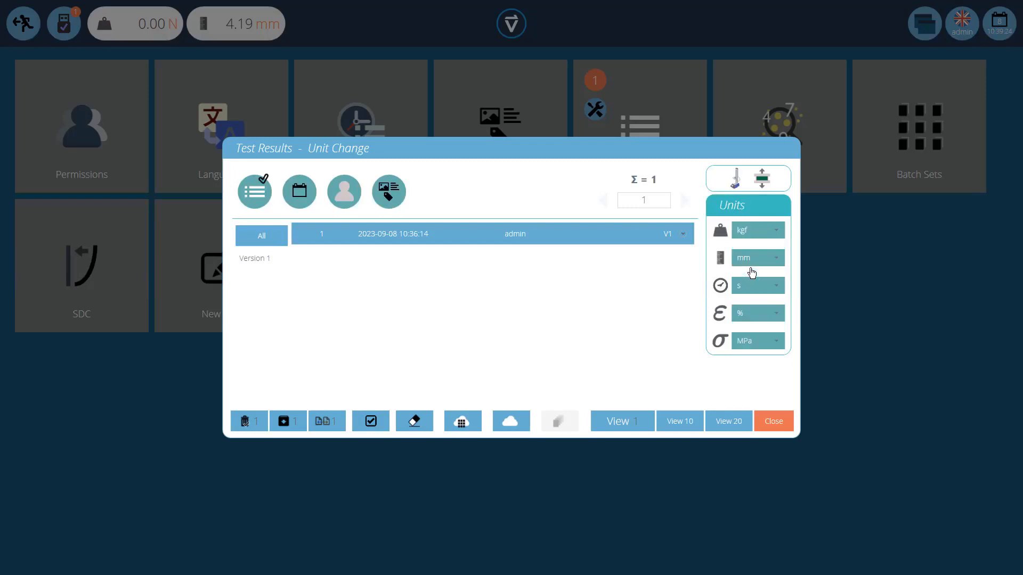
left_click(623, 423)
Step: Open the Unit Change test for editing and set the rectangular specimen's width to 25.4 mm
left_click(103, 88)
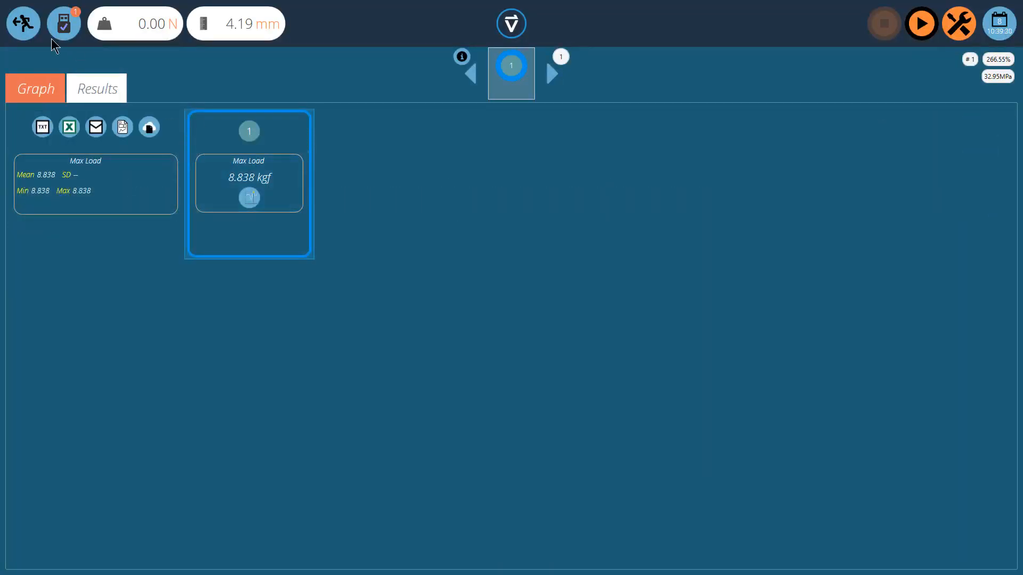
left_click(27, 27)
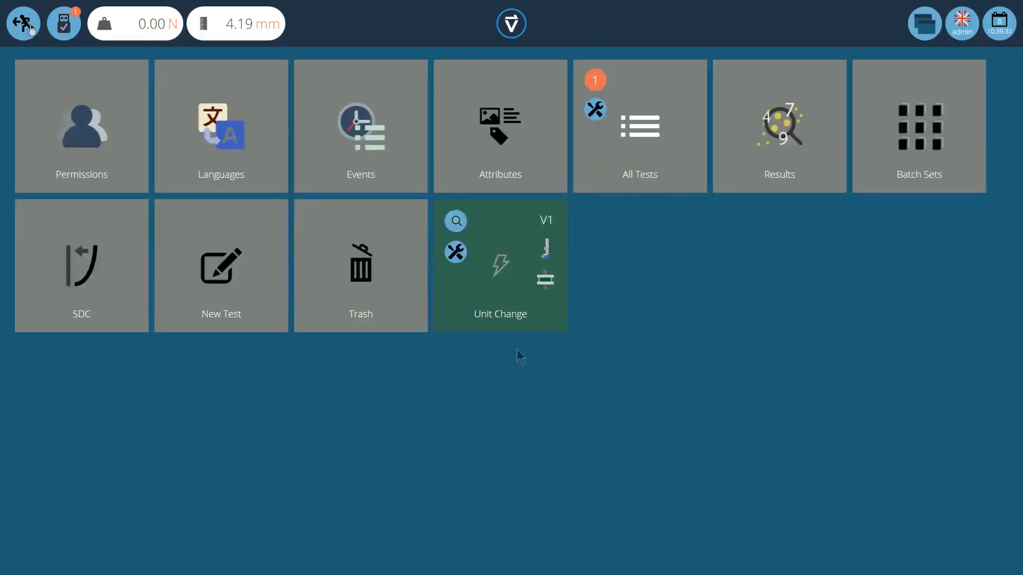
left_click(456, 253)
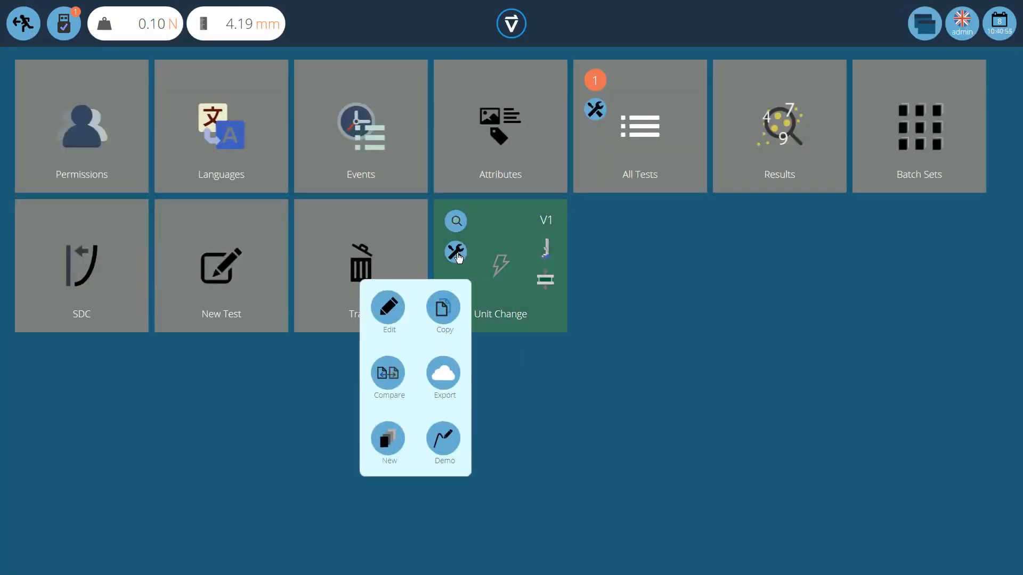
left_click(387, 308)
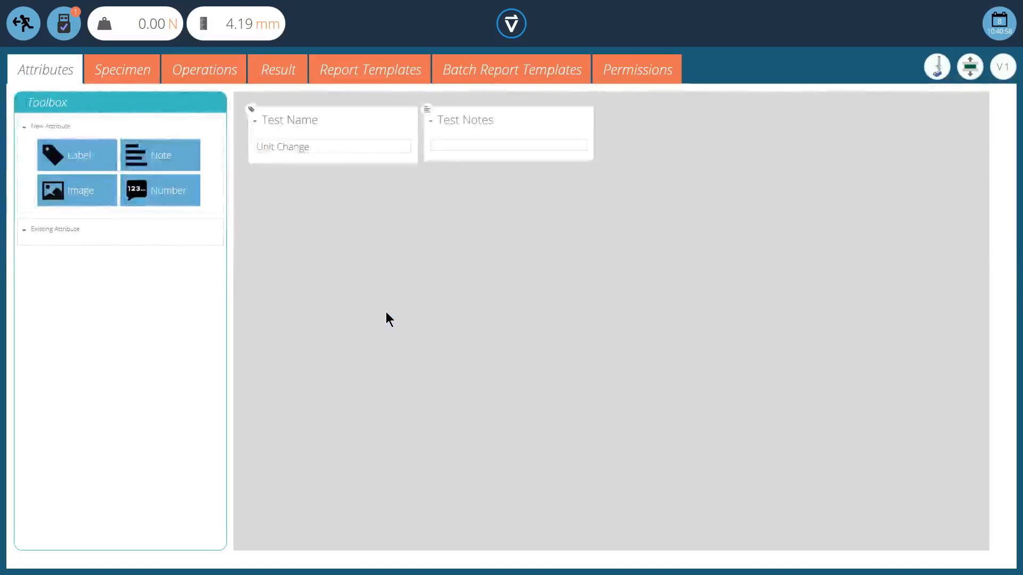
left_click(118, 77)
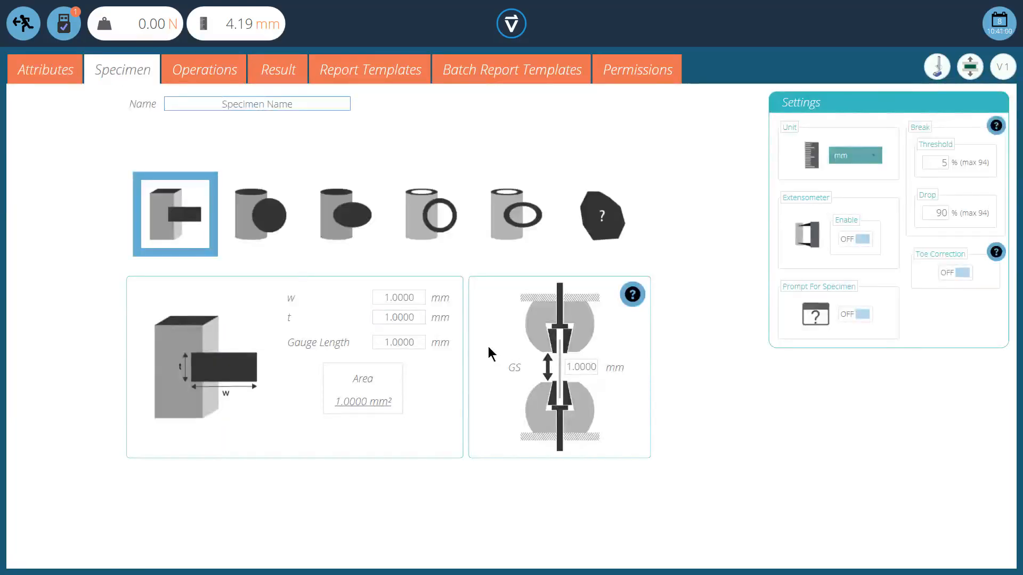
left_click(420, 297)
left_click(848, 161)
left_click(851, 162)
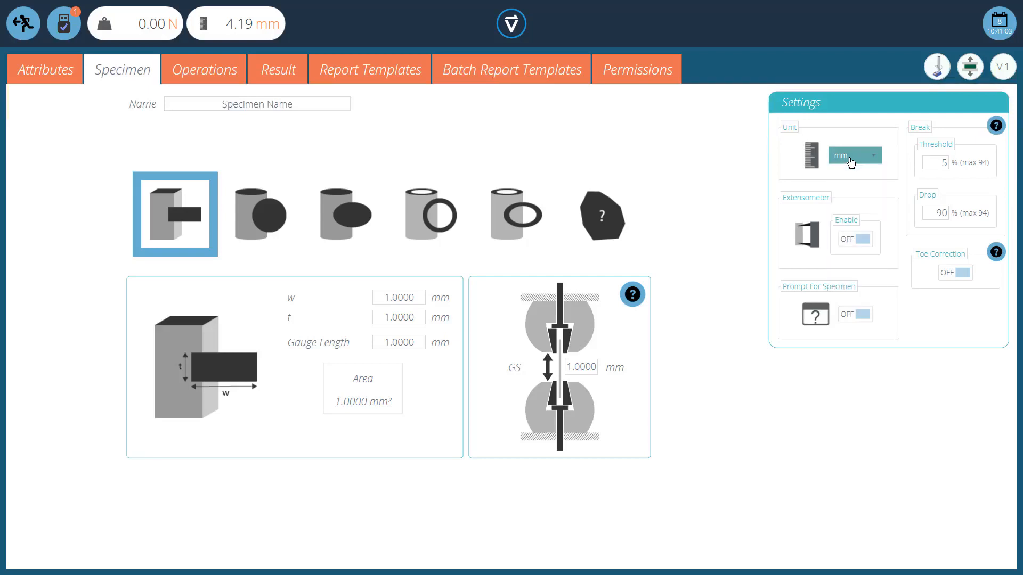
left_click_drag(423, 298, 369, 305)
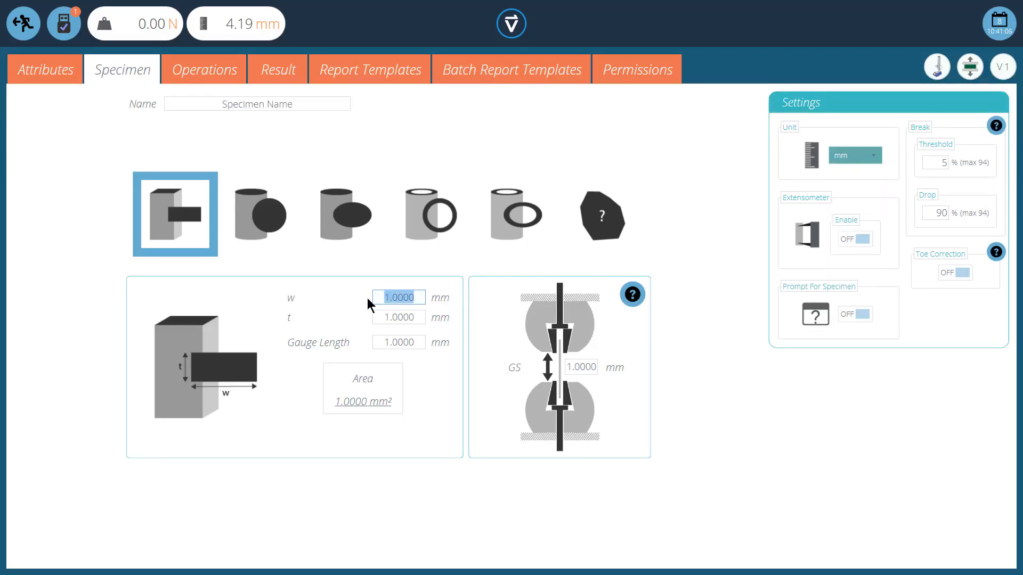
type("25.4")
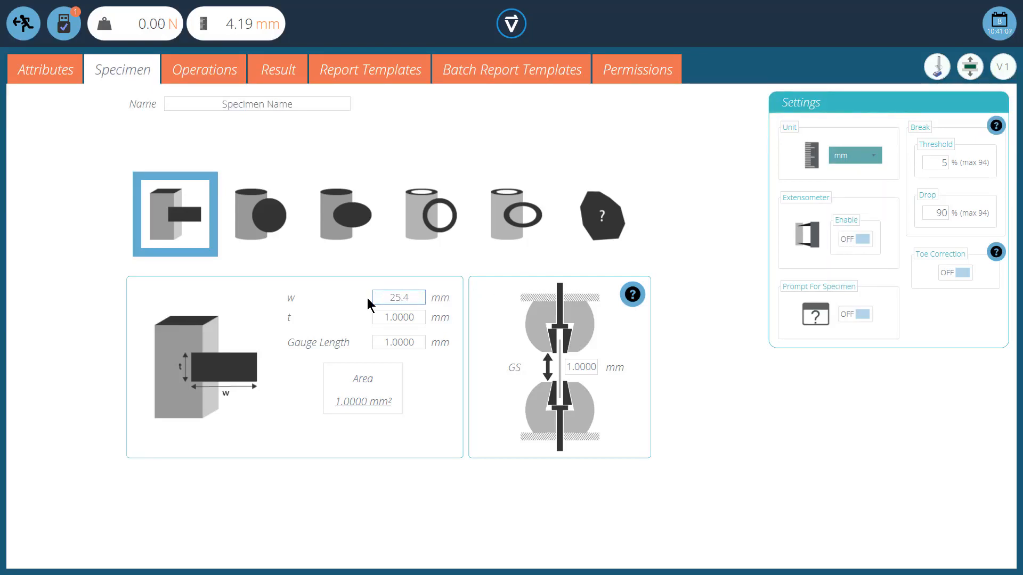
Step: Set the specimen thickness to 20 mm and the gauge length to 50 mm
left_click(374, 316)
type("20")
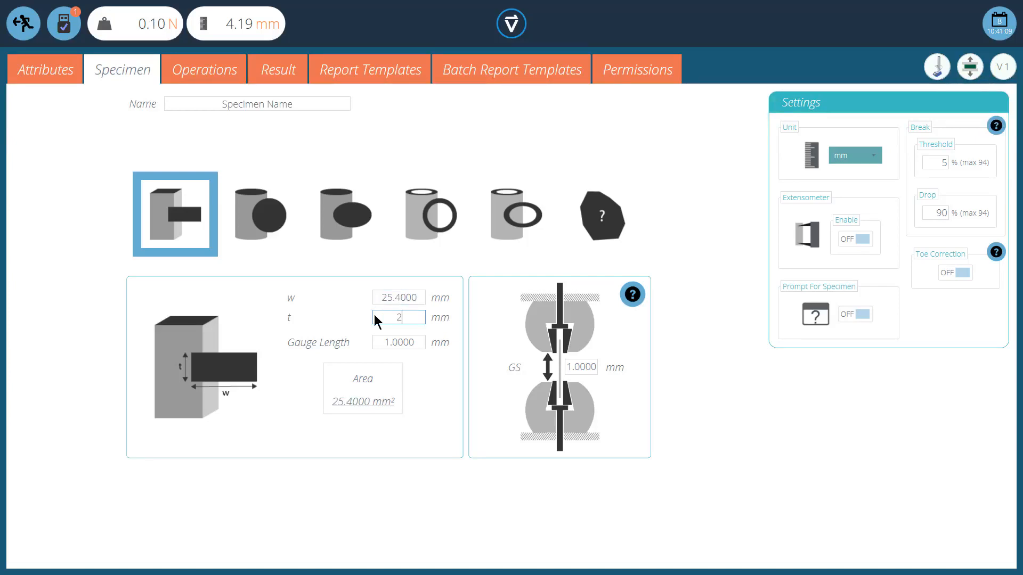
left_click(446, 391)
left_click(419, 346)
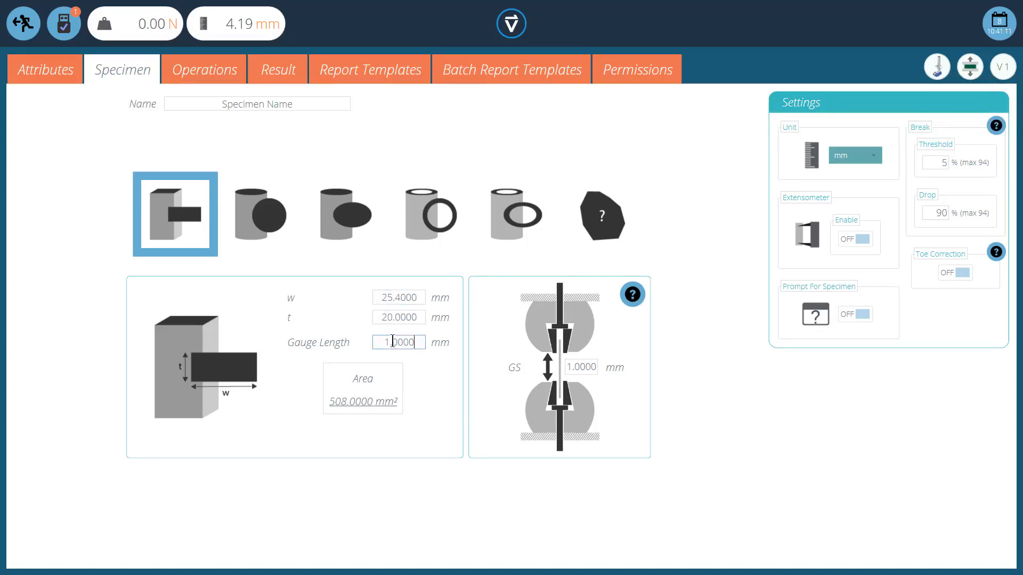
type("50")
left_click(438, 385)
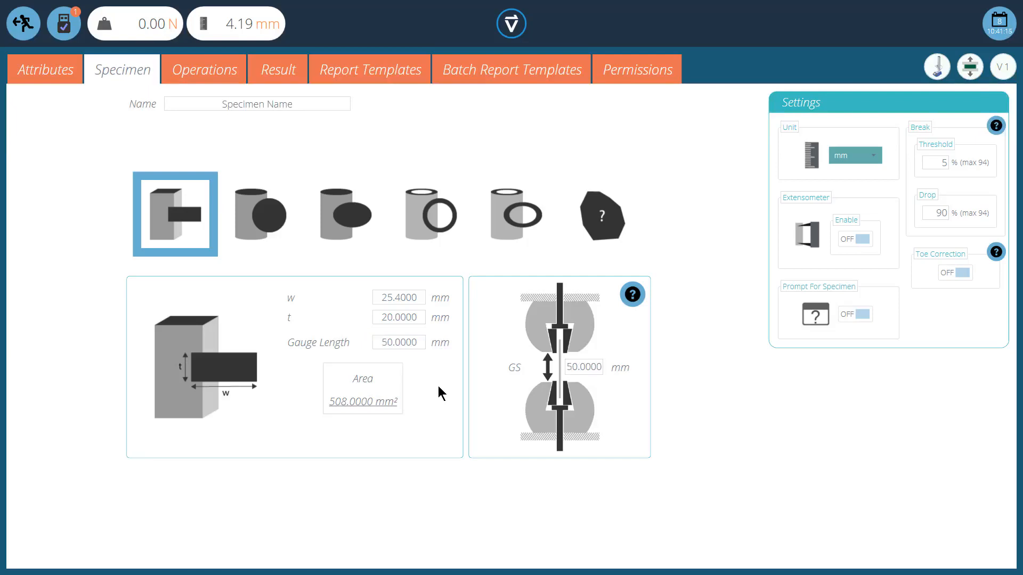
Step: Switch the specimen unit to inch, accepting the rounding warning, and leave the test editor
left_click(862, 158)
left_click(845, 198)
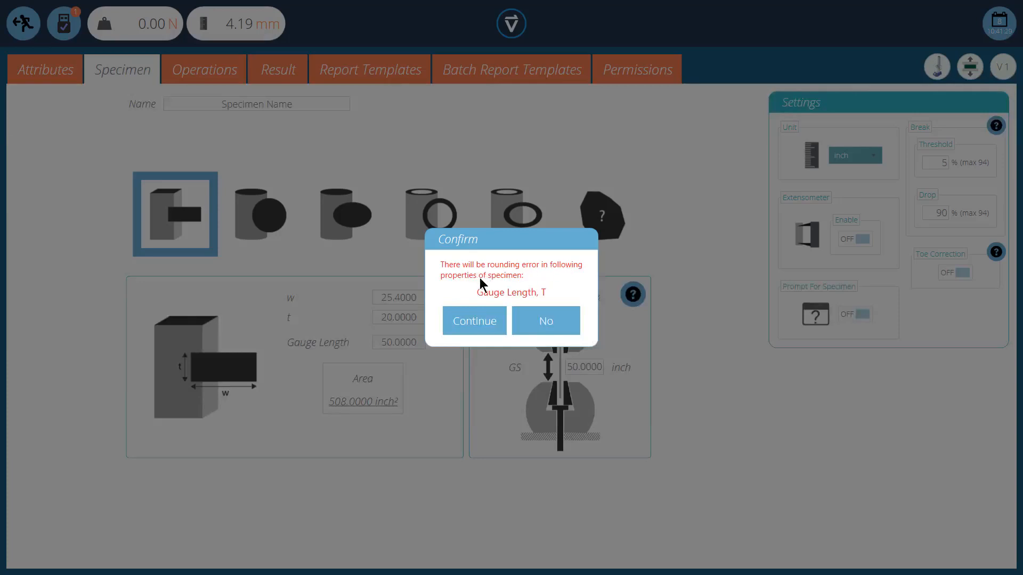
left_click(481, 324)
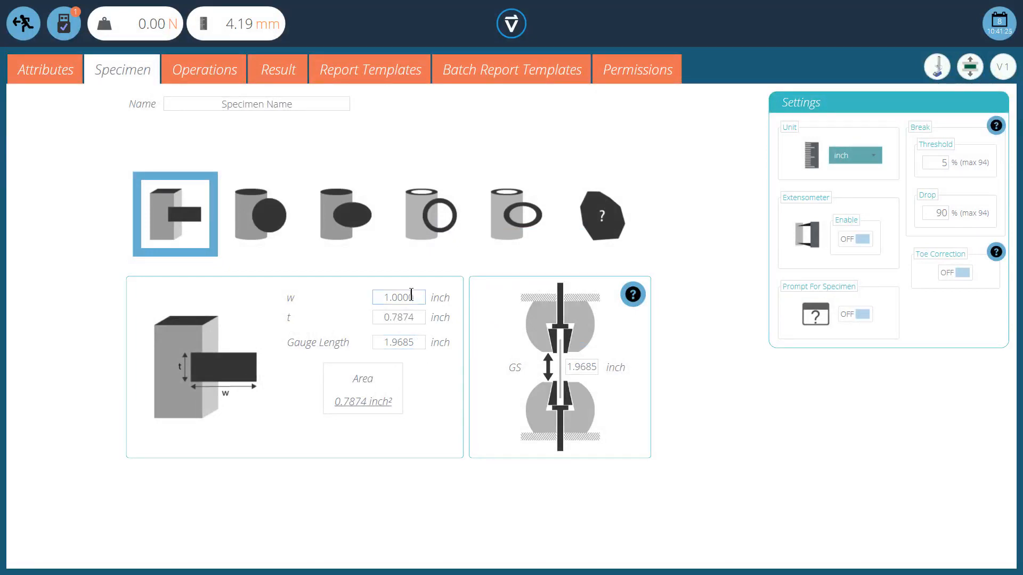
left_click(26, 22)
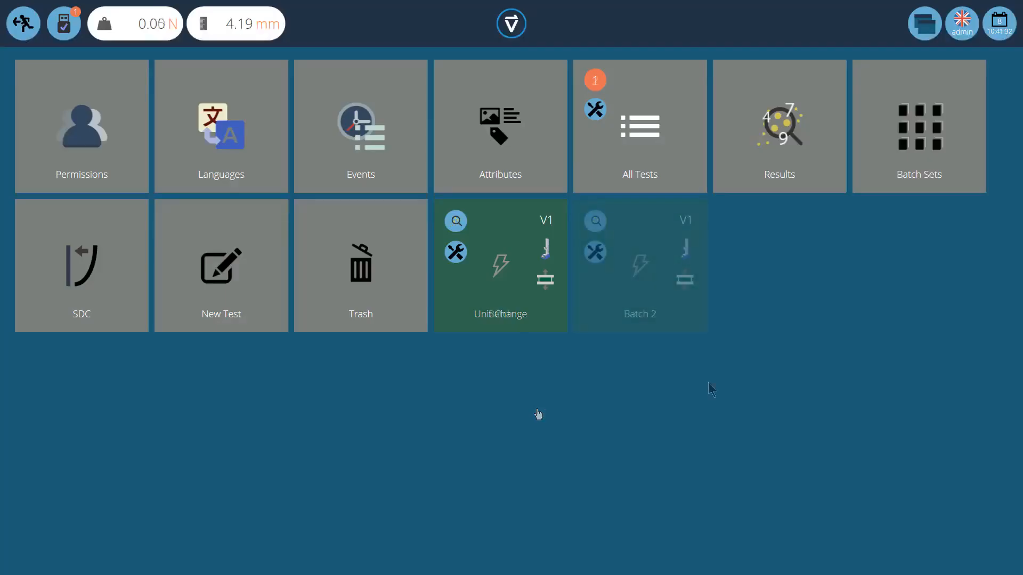
Step: Open Batch Sets for Batch 2 and copy its batch set with prefix Y, 4 samples per batch and 3 batches
left_click(922, 144)
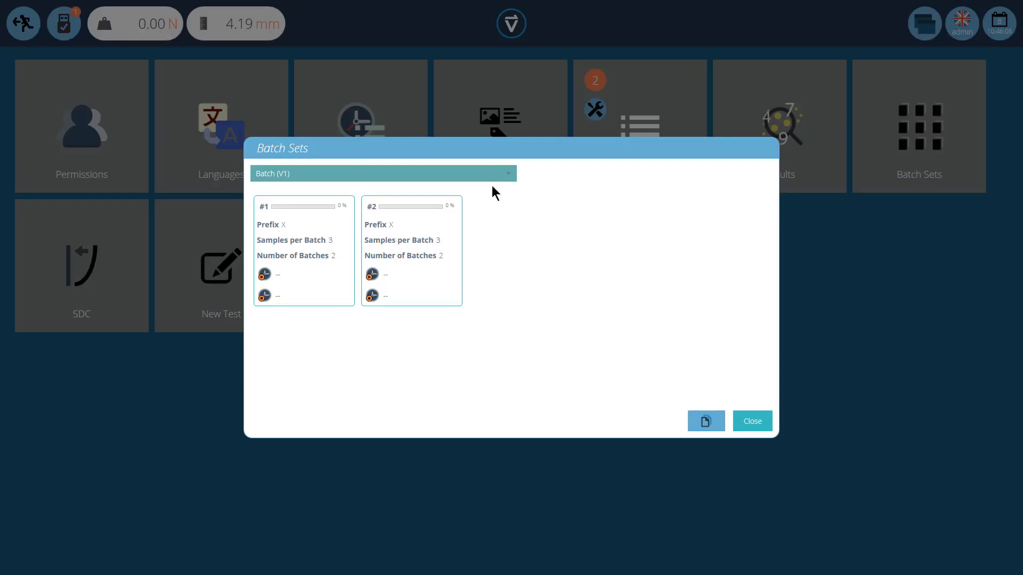
left_click(504, 176)
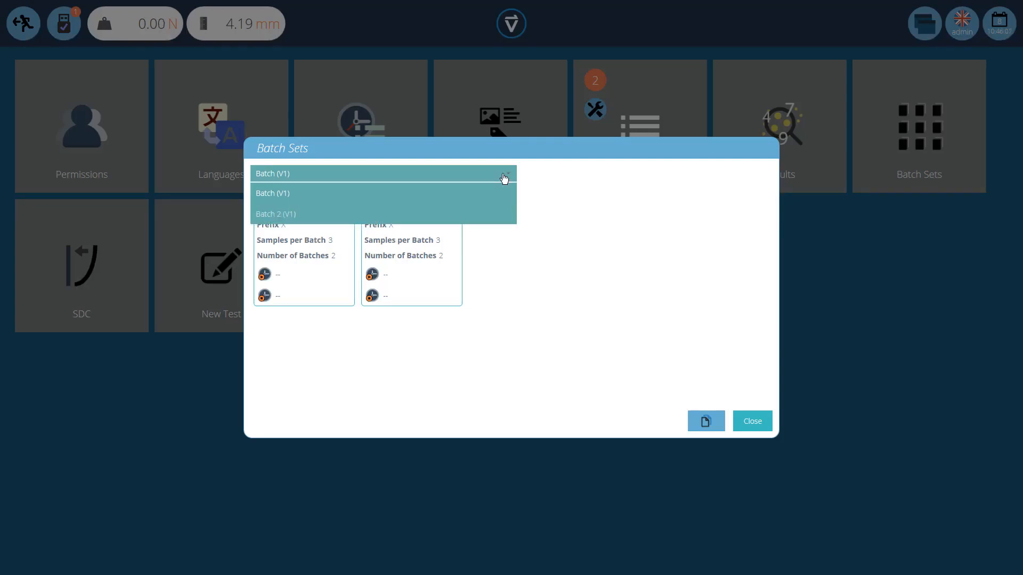
left_click(354, 214)
left_click(307, 247)
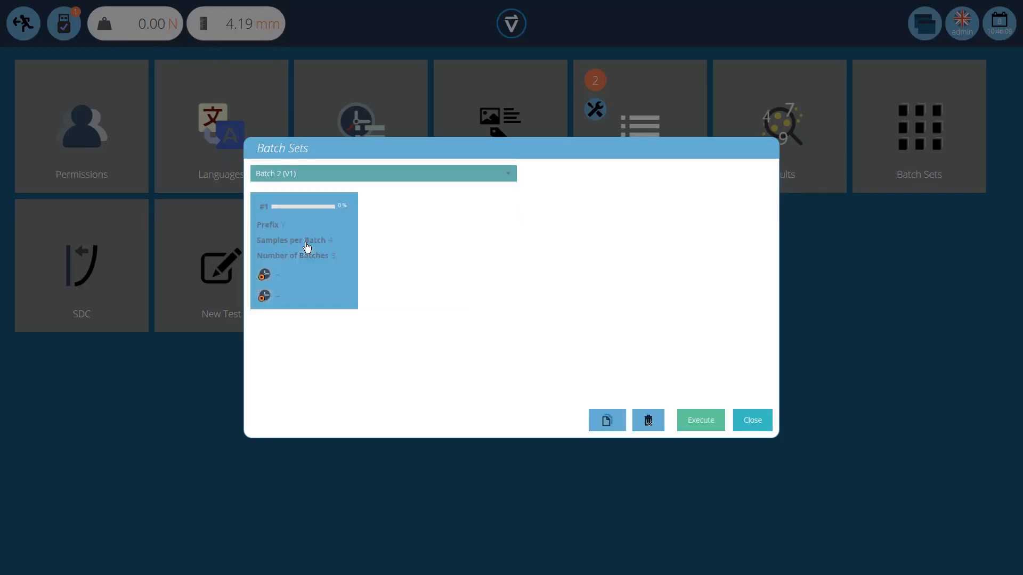
left_click(607, 427)
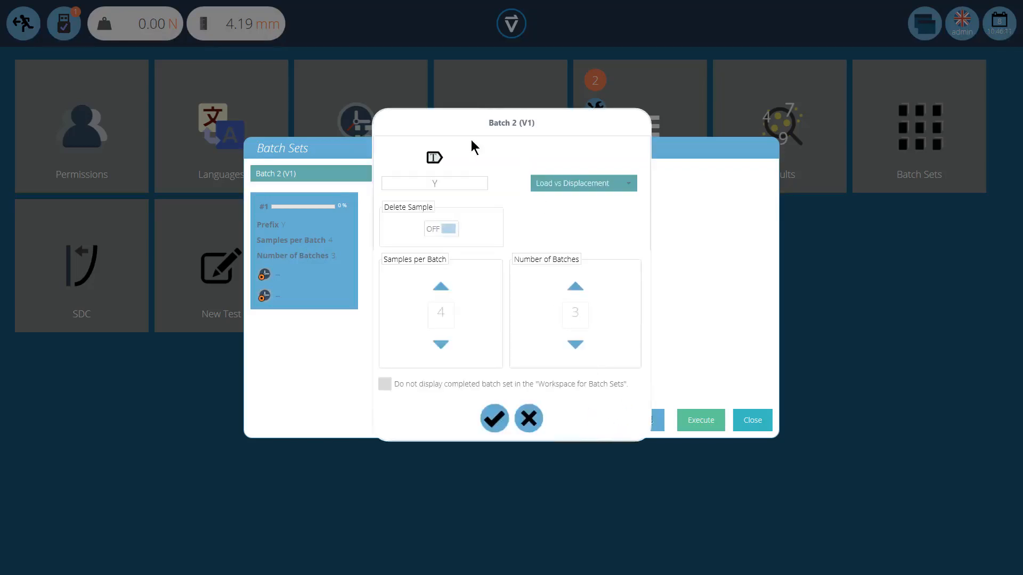
left_click(494, 419)
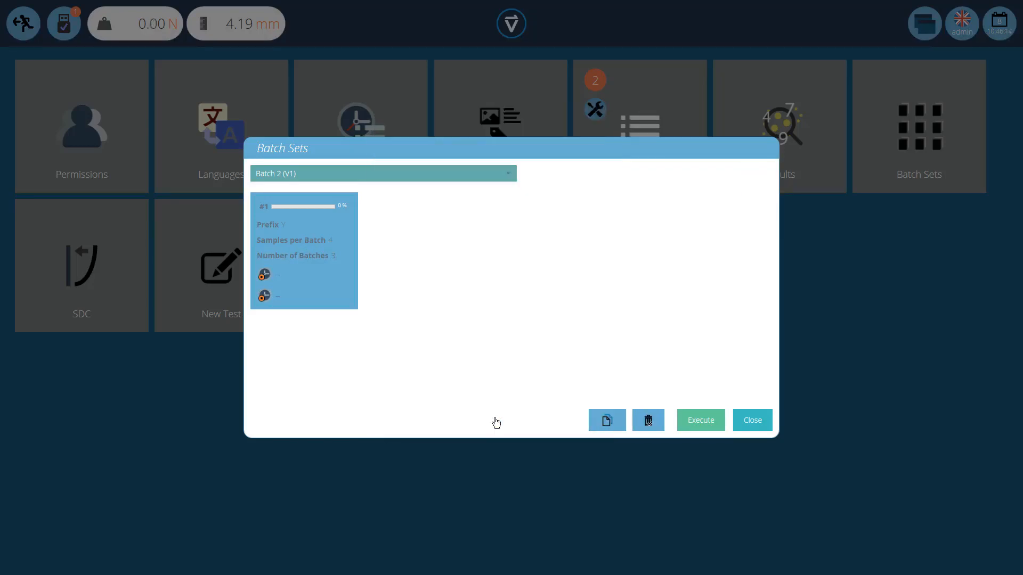
left_click(759, 425)
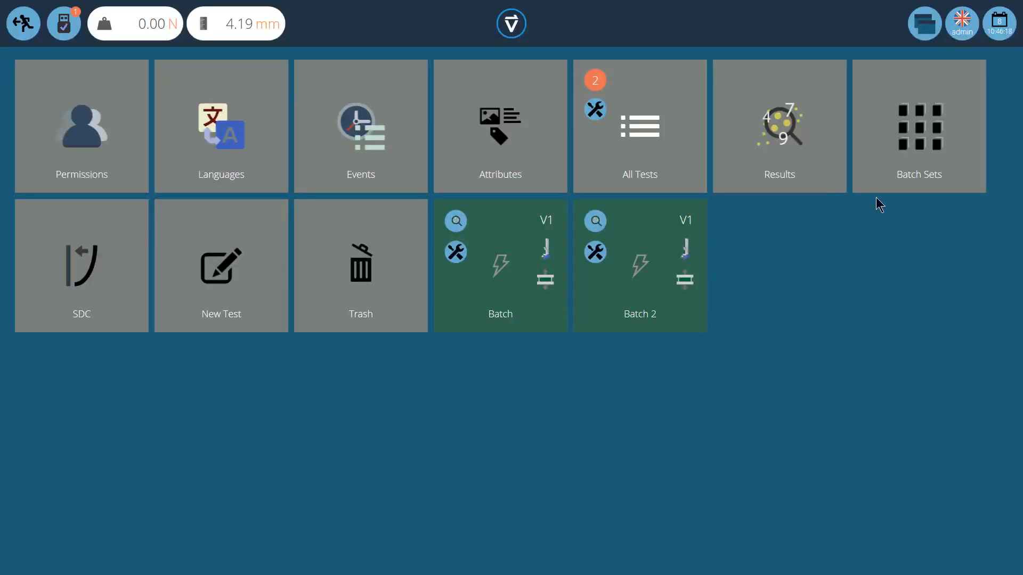
Step: Open the batch sets workspace and try its Completed, Incomplete and Cleared display filters
left_click(928, 28)
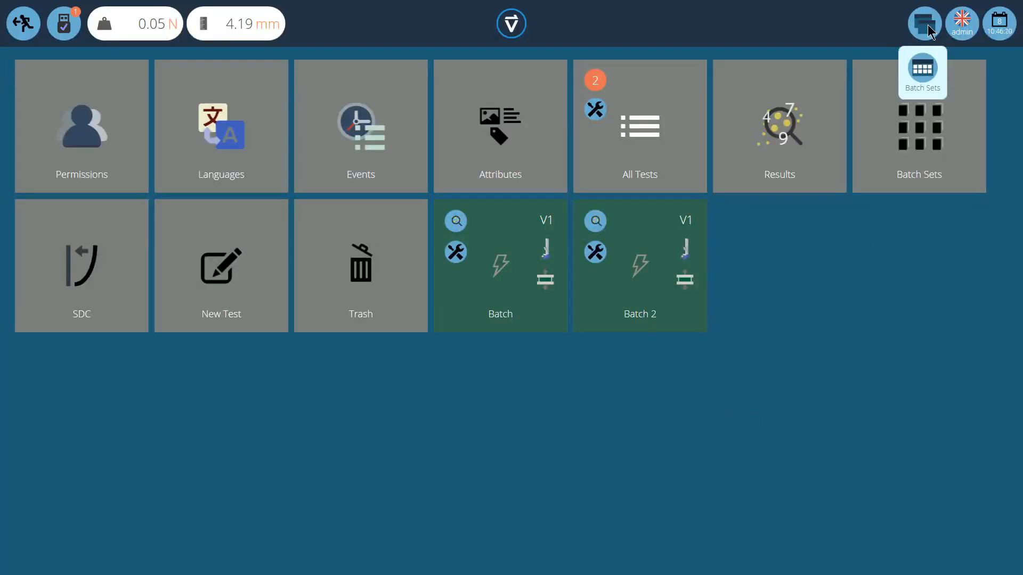
left_click(924, 74)
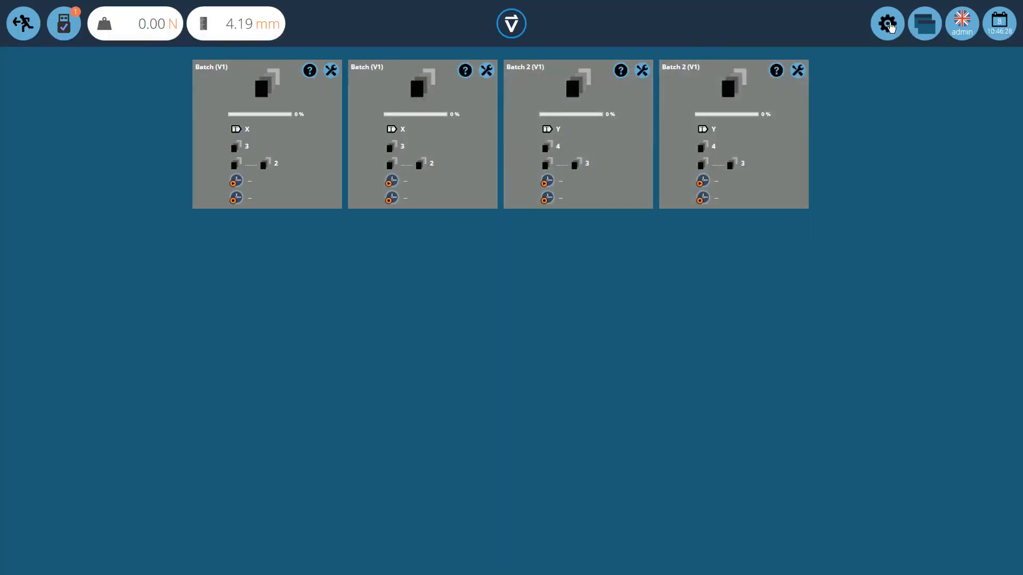
left_click(889, 24)
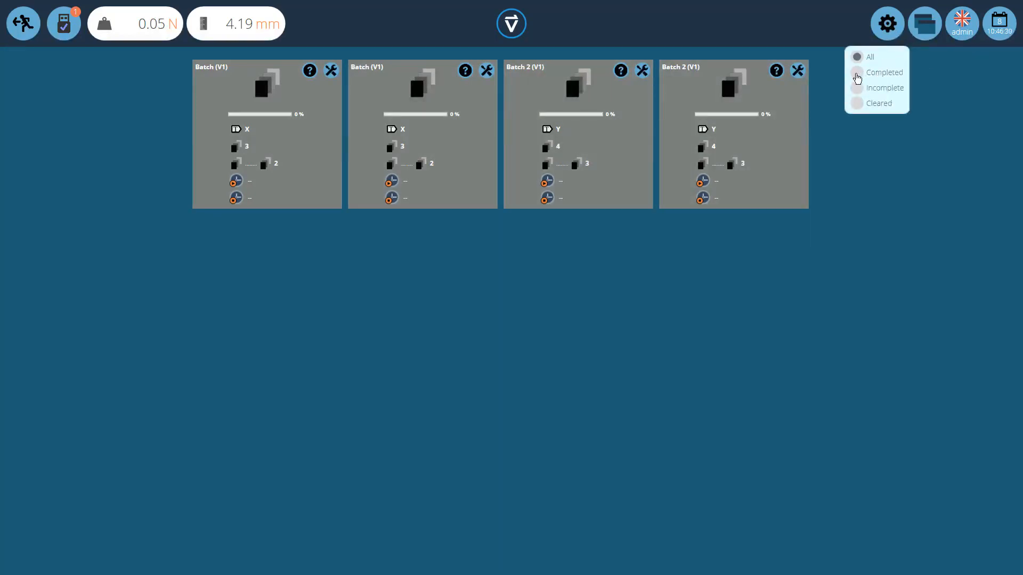
left_click(856, 75)
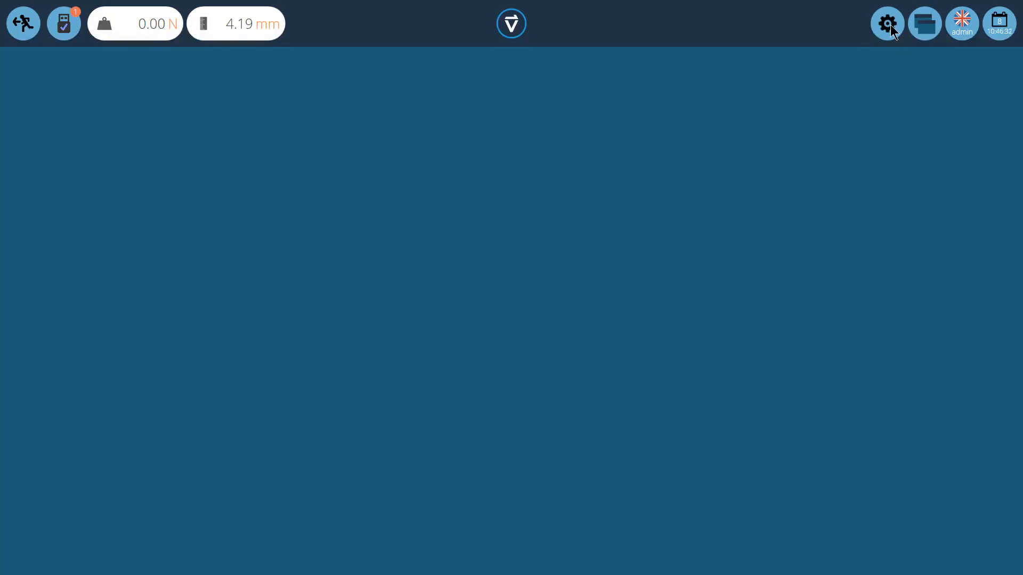
left_click(889, 26)
left_click(860, 90)
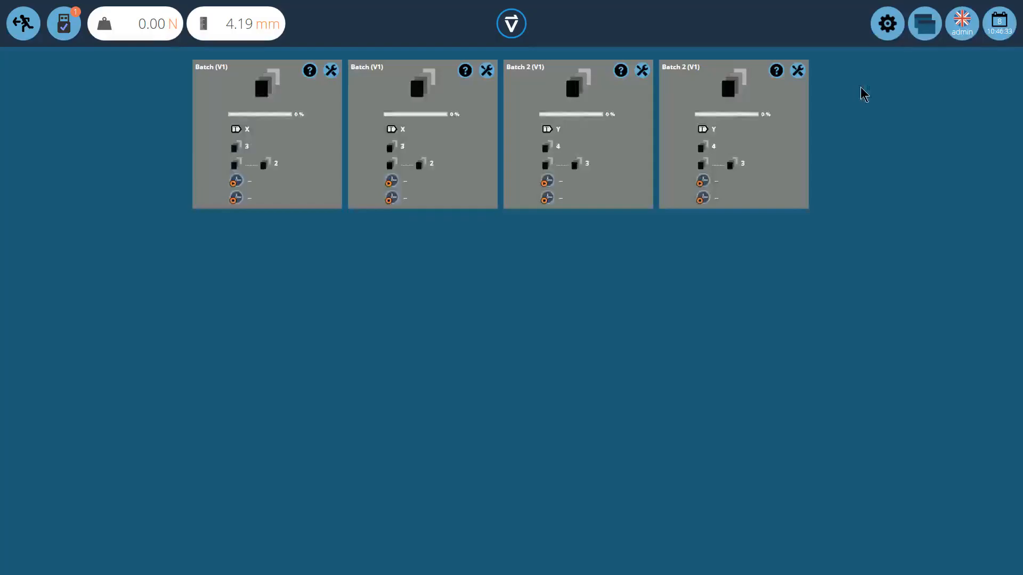
left_click(889, 26)
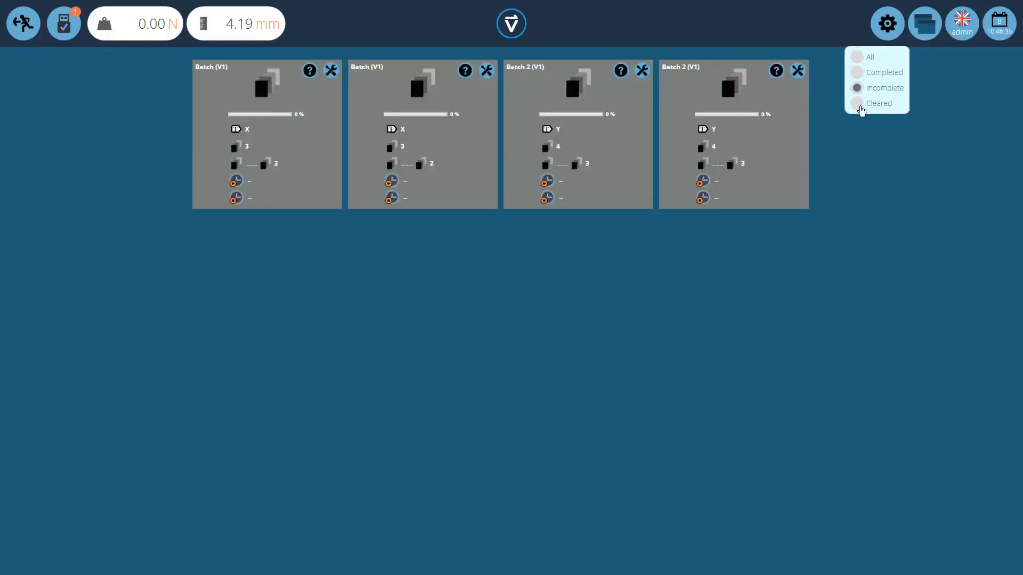
left_click(859, 104)
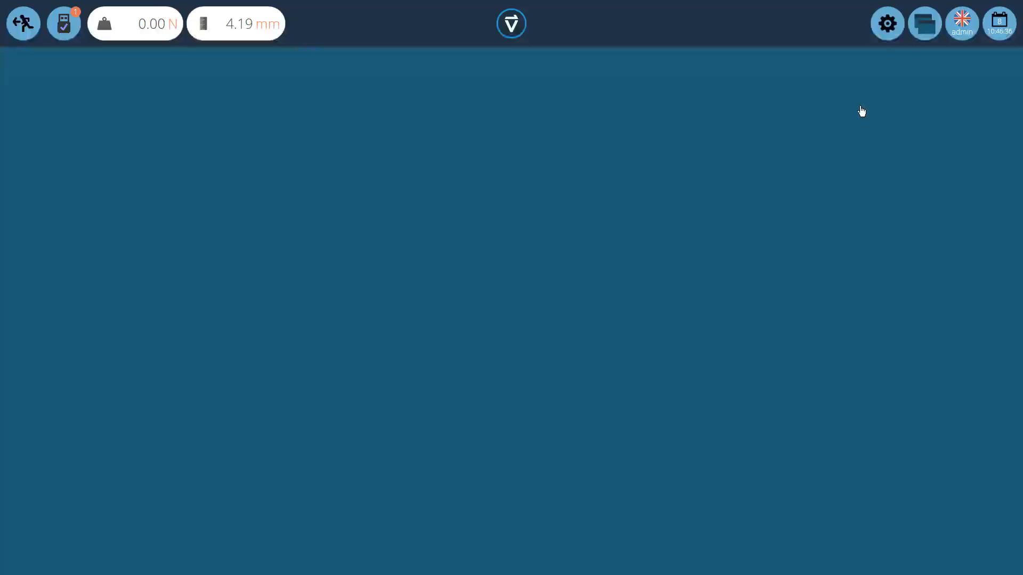
left_click(892, 31)
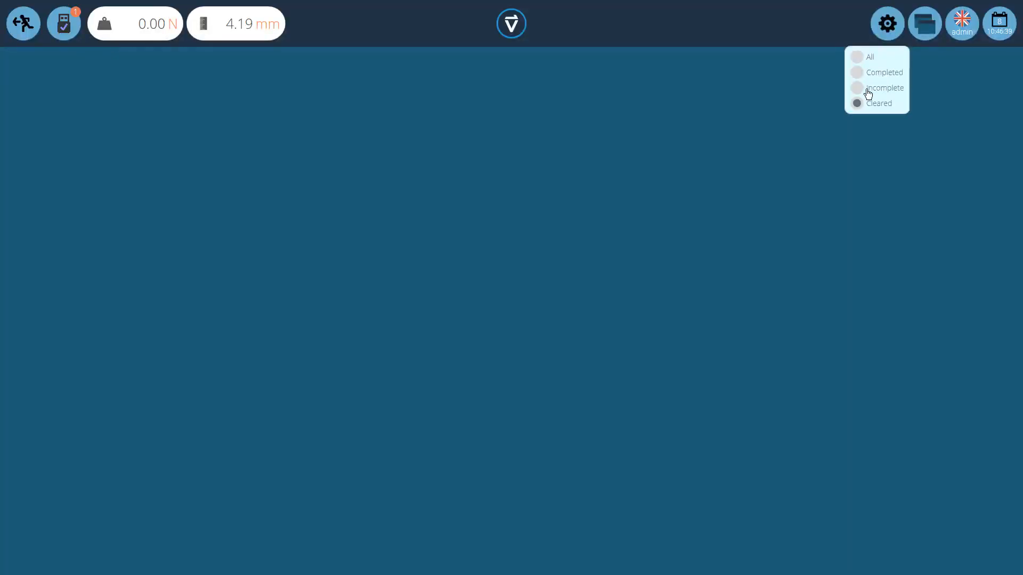
left_click(868, 89)
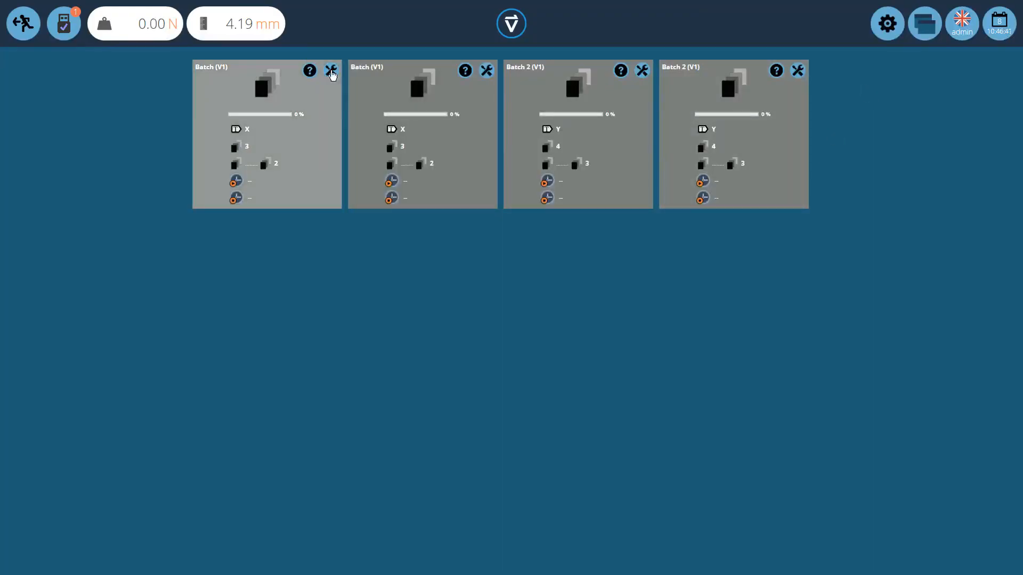
Step: Export the first Batch set to Excel and return to the default workspace
left_click(331, 72)
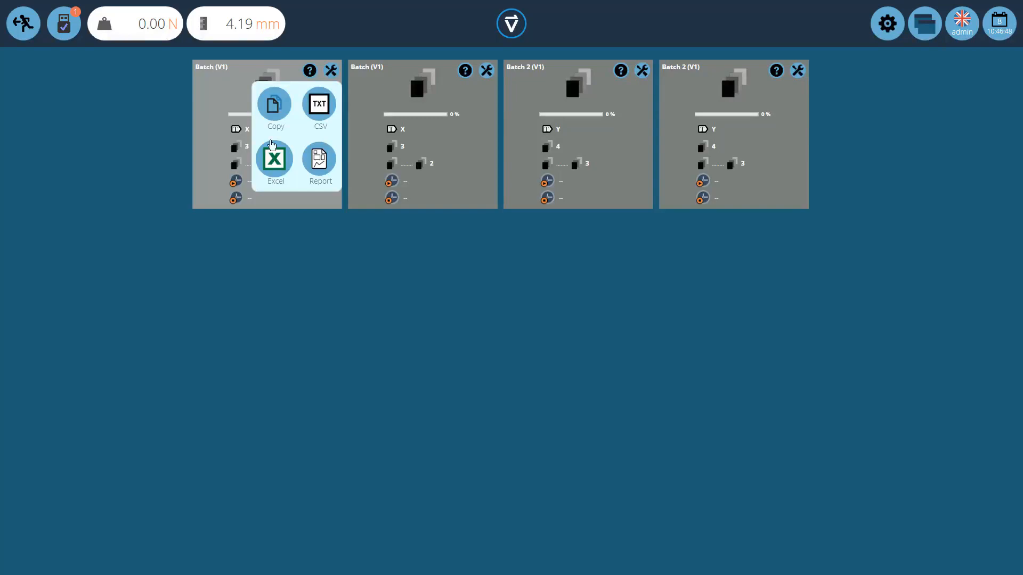
left_click(273, 158)
left_click(925, 26)
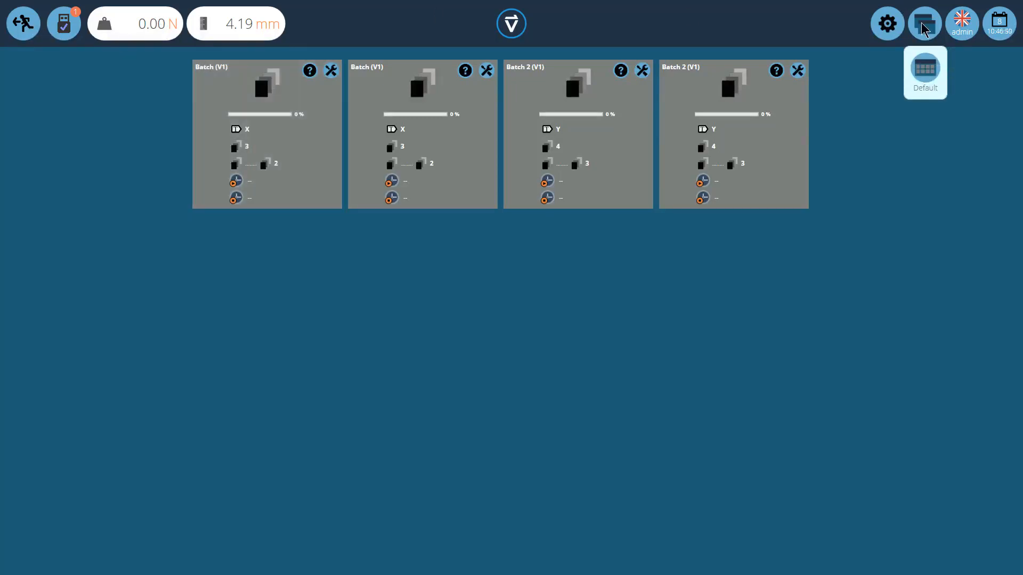
left_click(925, 69)
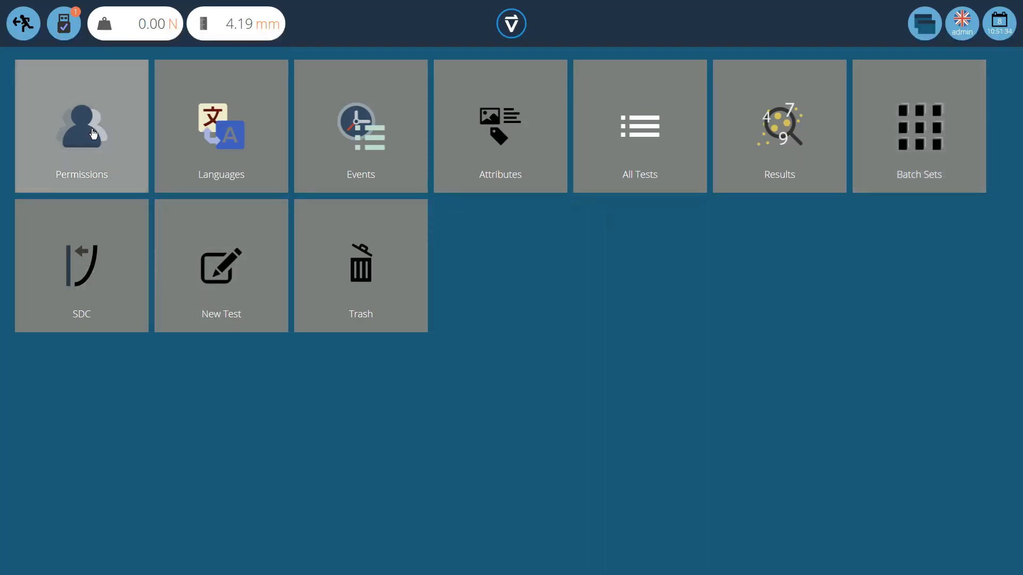
Step: Assign the second user to the Batch Sets workspace in the permissions' workspaces and return to the home screen
left_click(93, 133)
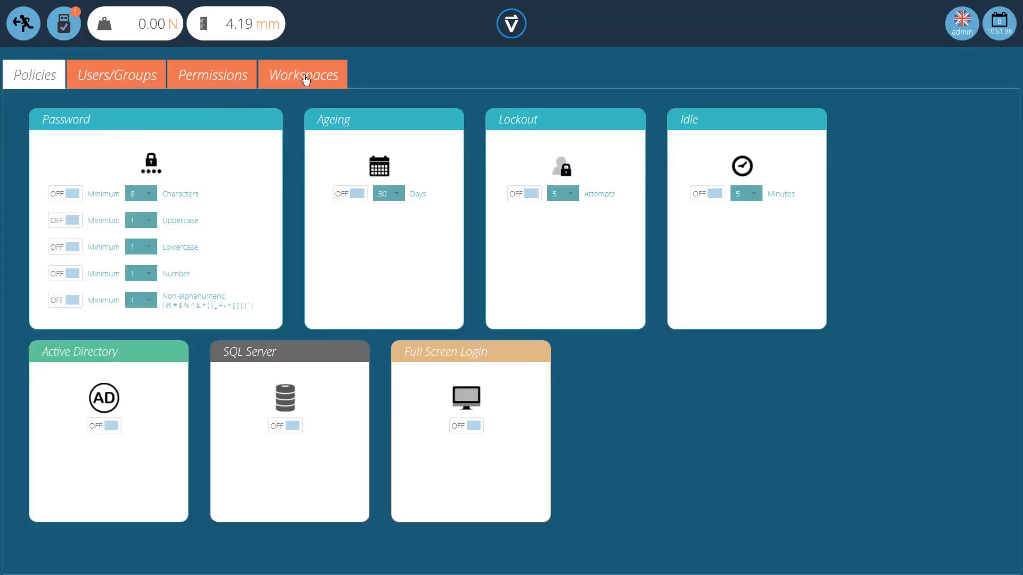
left_click(305, 79)
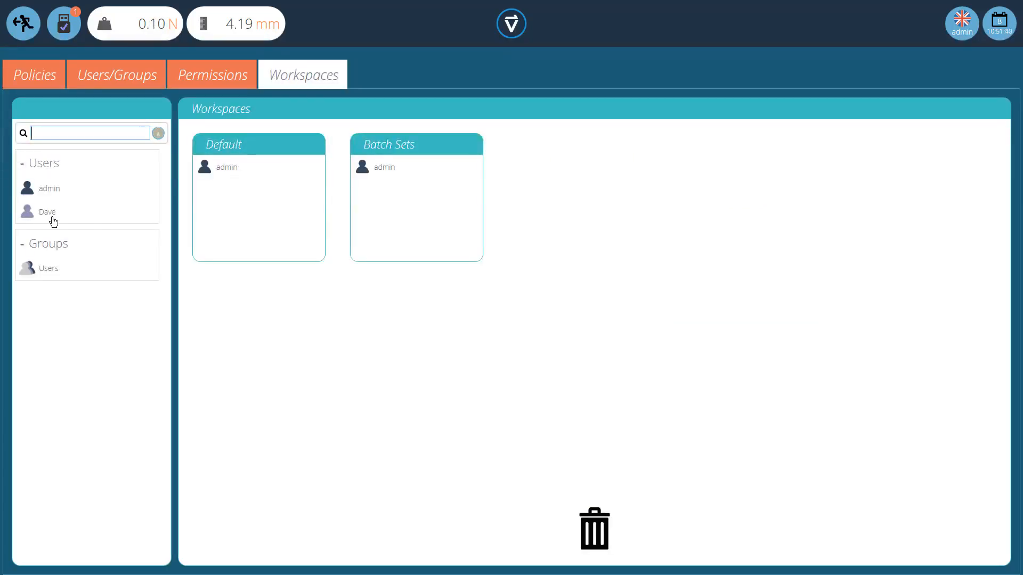
left_click_drag(48, 213, 429, 213)
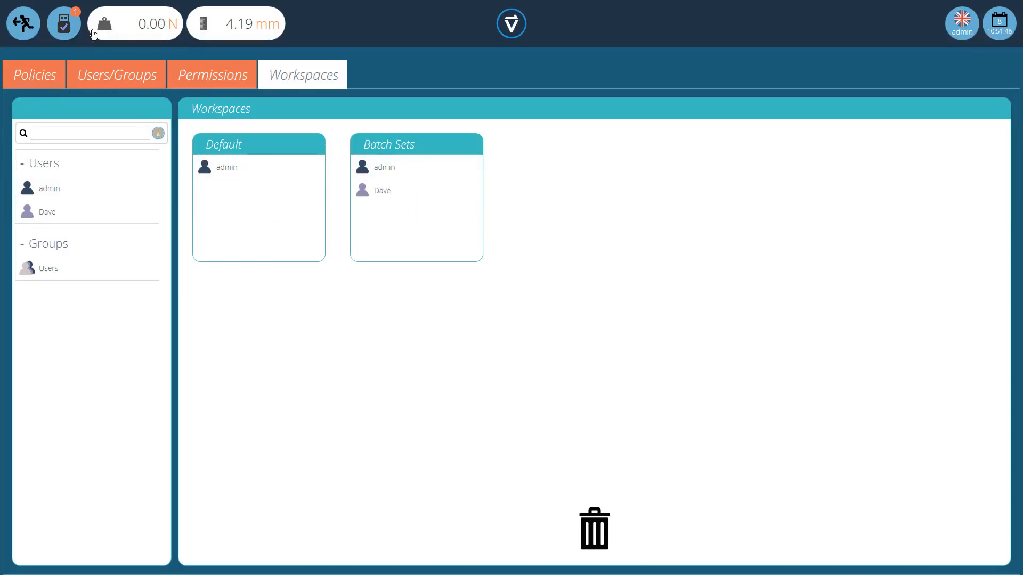
left_click(22, 23)
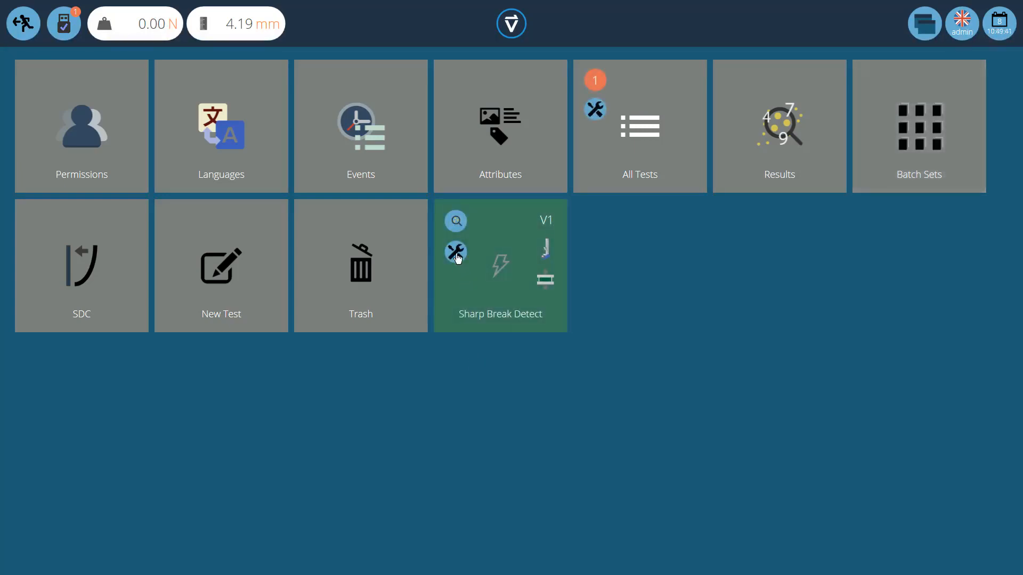
Step: Open the Sharp Break Detect test for editing and set the specimen break Drop to 50%
left_click(456, 256)
left_click(388, 308)
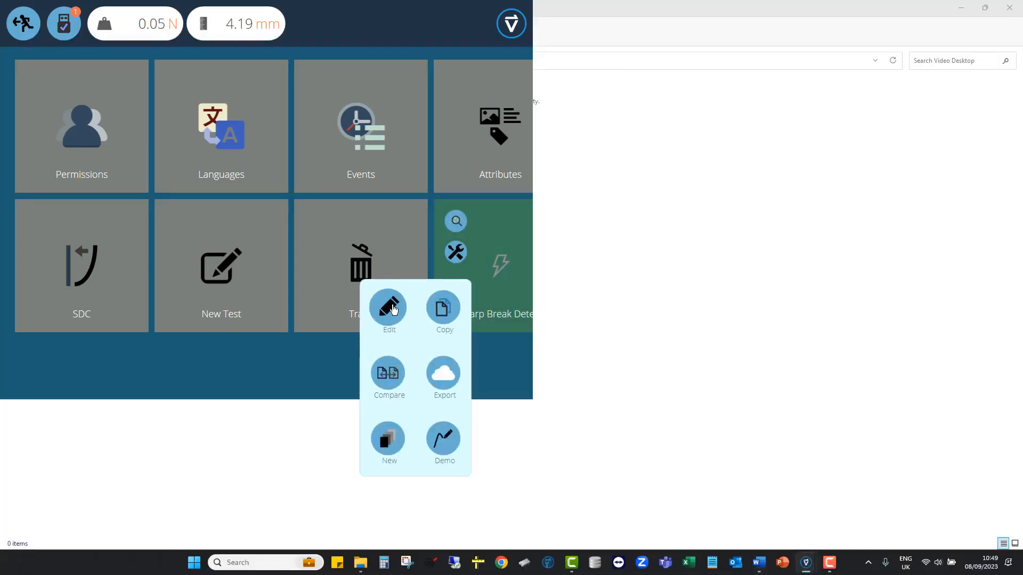
left_click(154, 81)
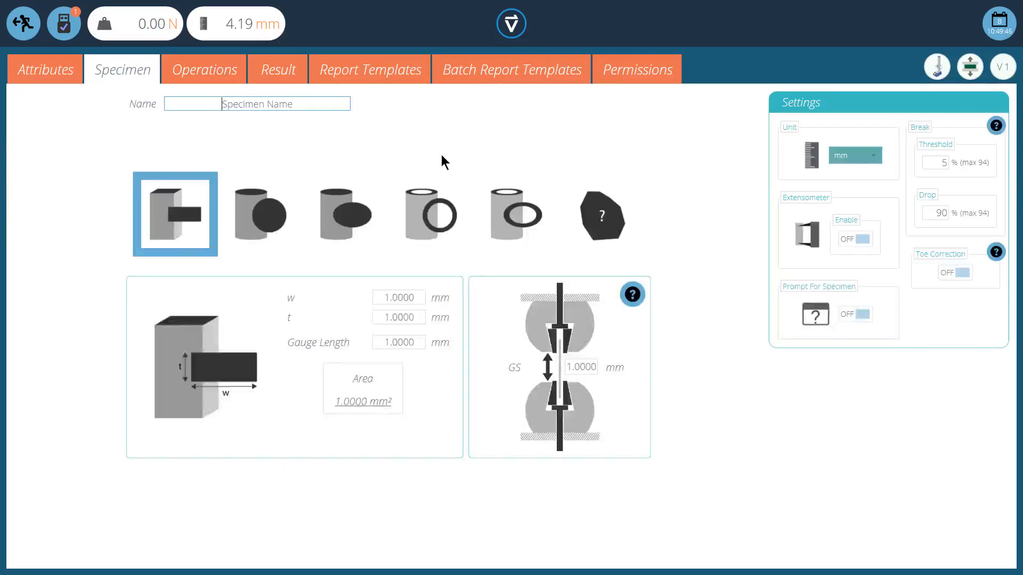
left_click(933, 162)
left_click(936, 213)
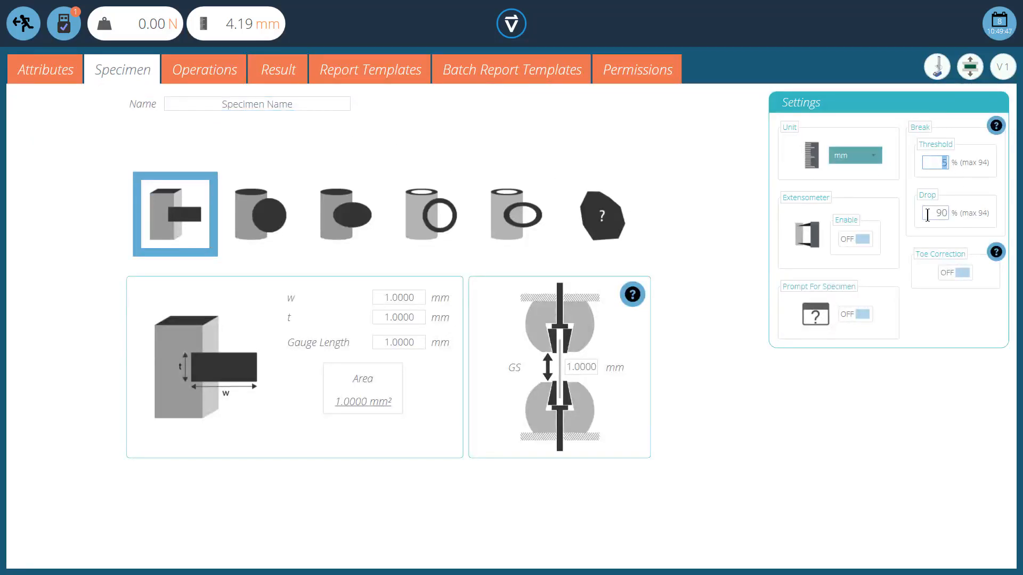
type("50")
left_click_drag(929, 215, 970, 216)
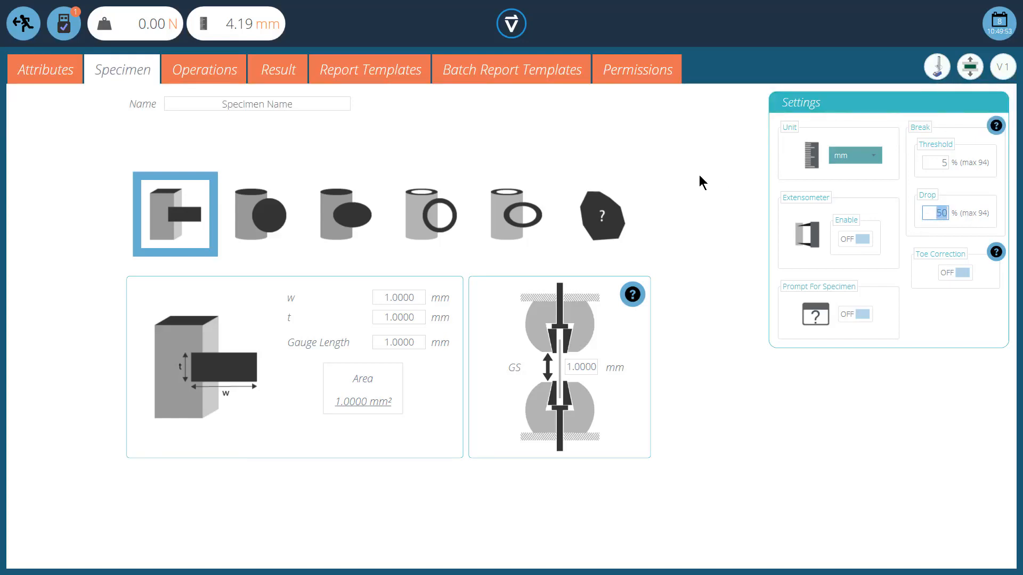
Step: Turn on Sharp Break in the operations configuration and save the test, overriding the current version
left_click(208, 73)
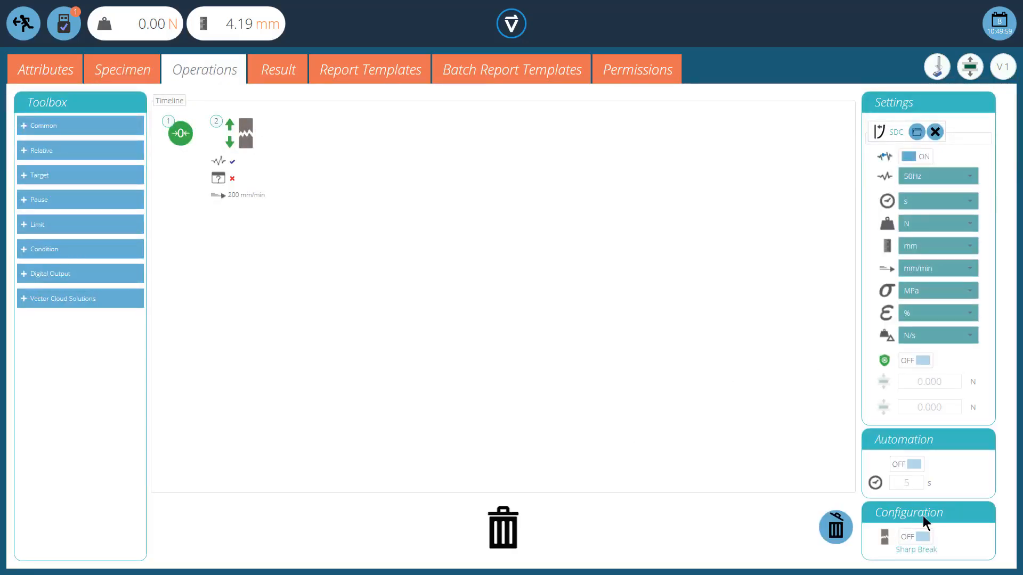
left_click(917, 543)
left_click(914, 541)
left_click(23, 23)
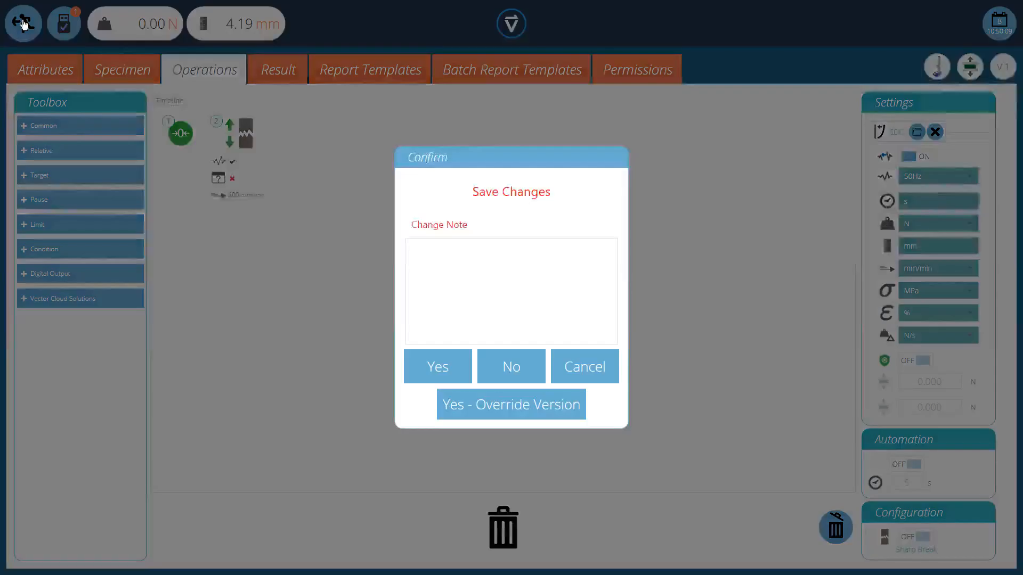
left_click(531, 415)
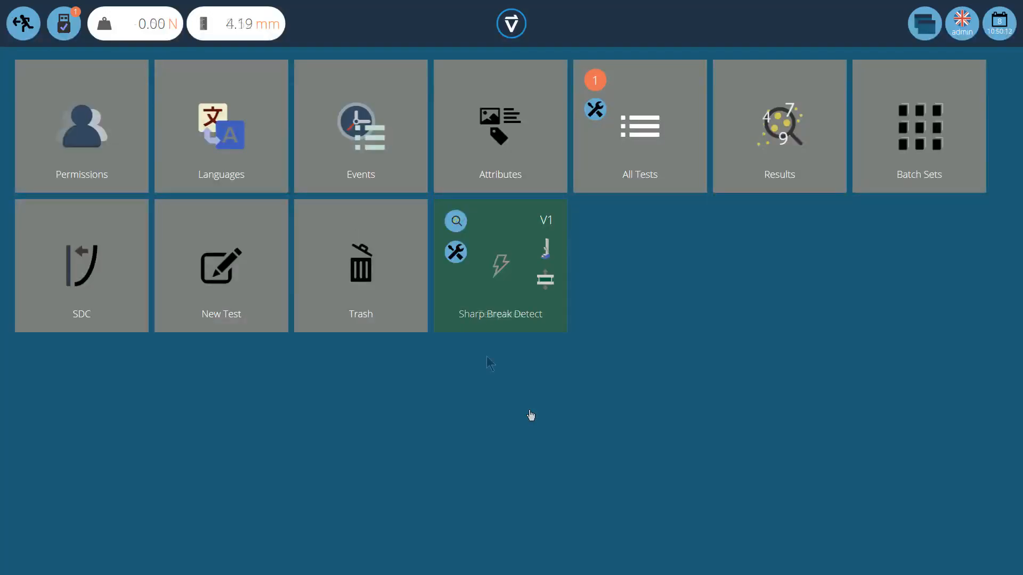
Step: Open report template 11 in the Templates test editor and untick its Attributes and Specimen sections
left_click(458, 254)
left_click(388, 308)
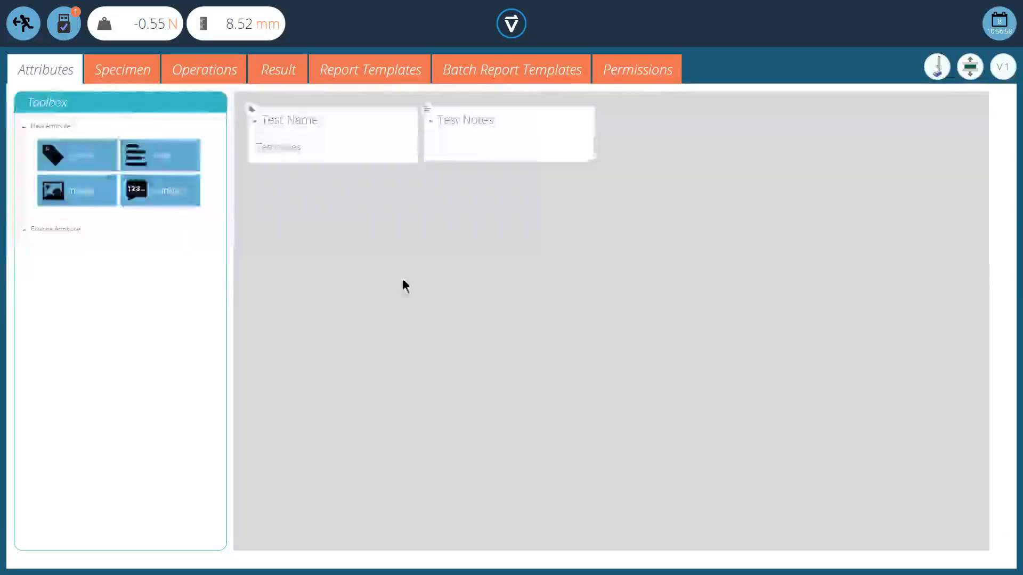
left_click(362, 74)
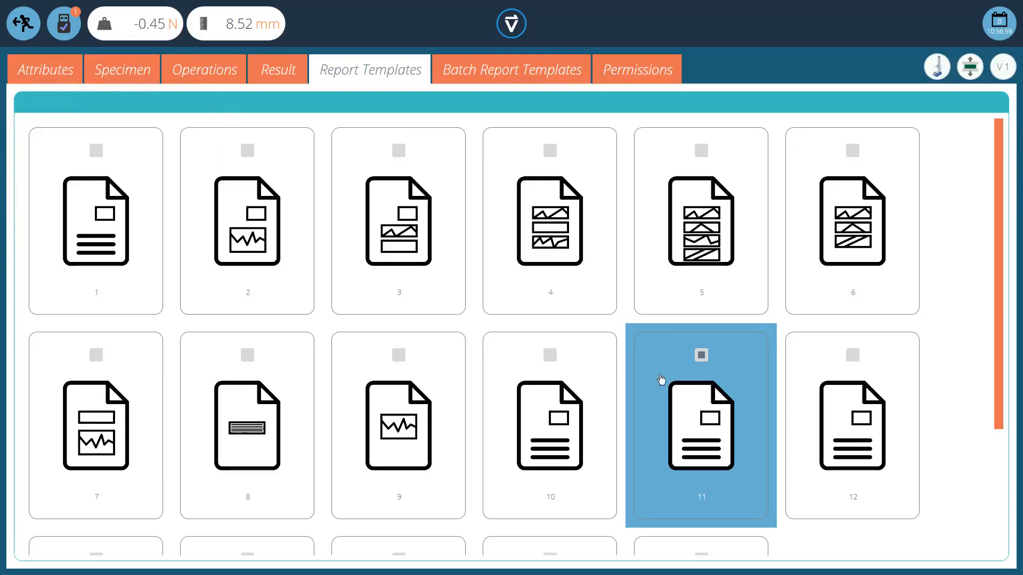
left_click(710, 421)
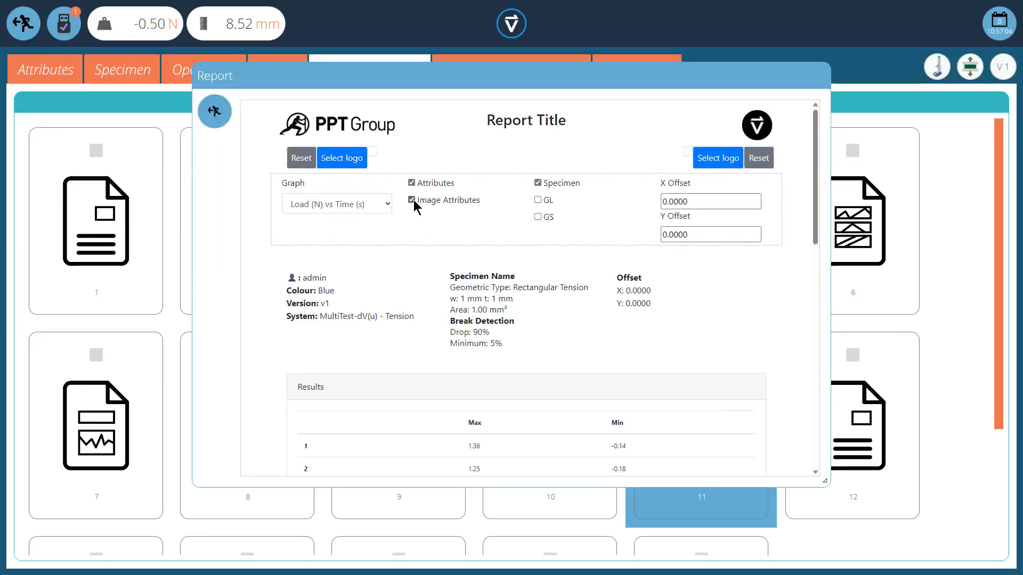
left_click(412, 184)
left_click(538, 183)
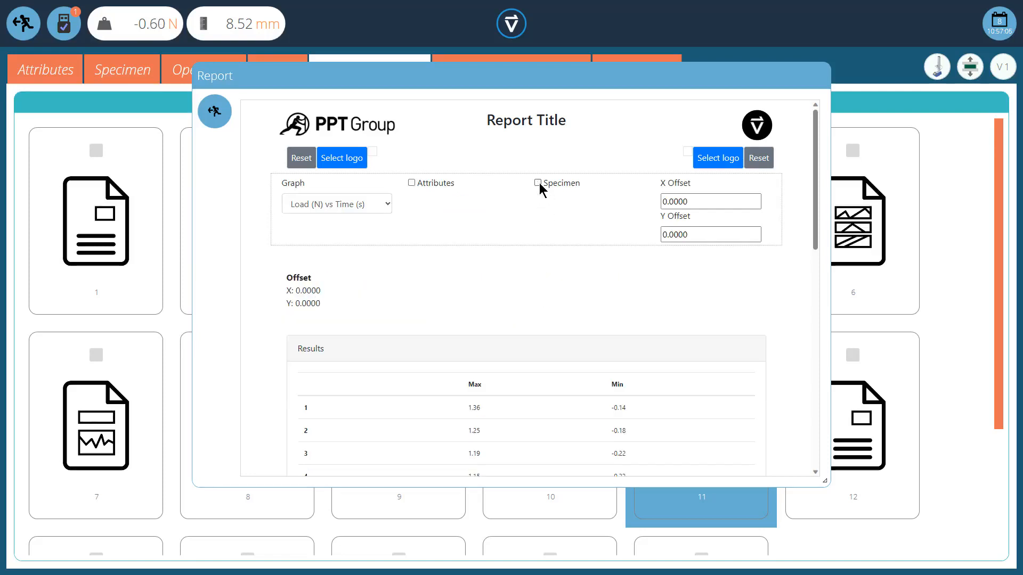
Step: Choose Load (N) vs Displacement (mm) as the report graph
left_click(388, 205)
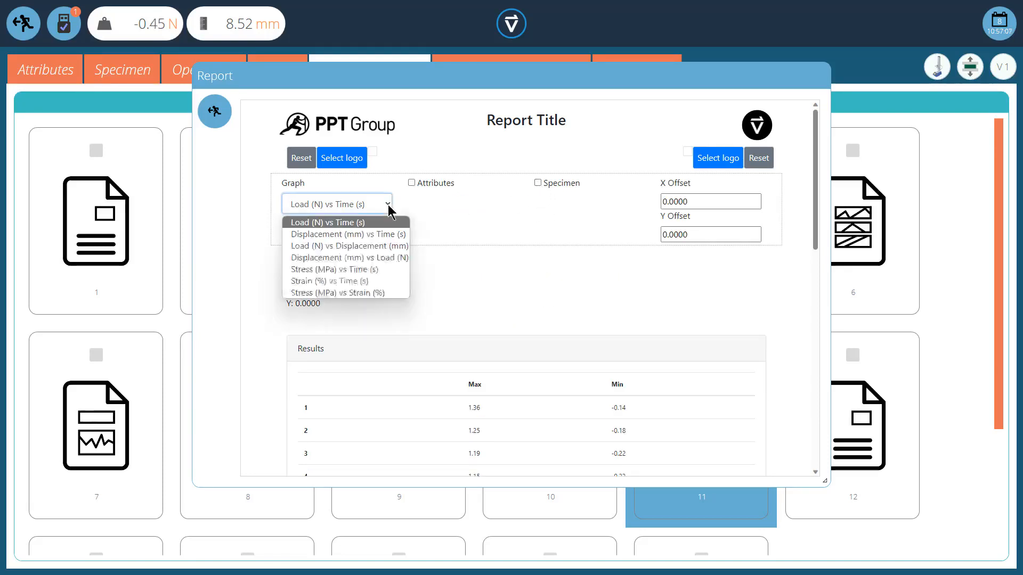
left_click(374, 248)
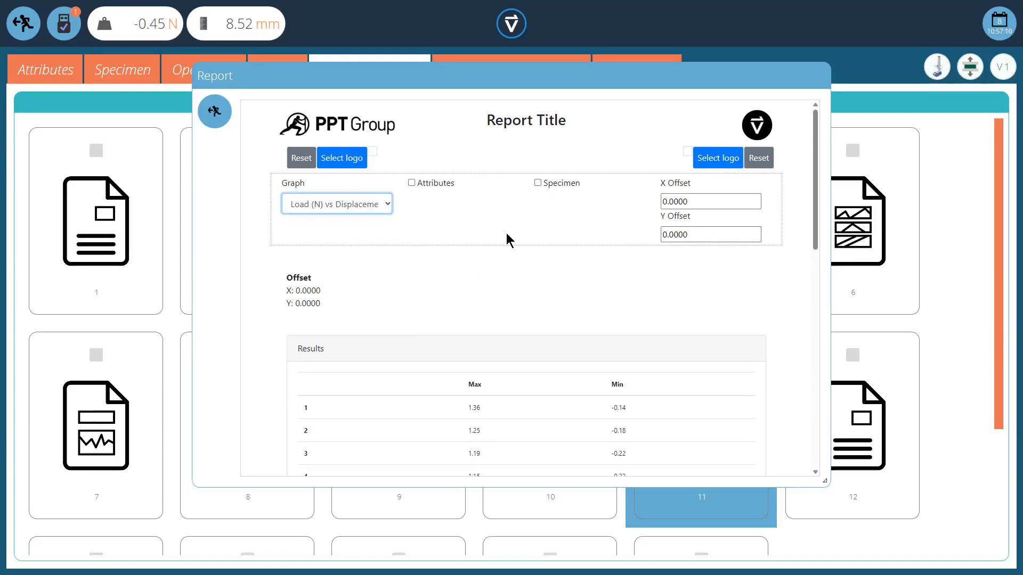
Step: Set the right report logo to 2055-mecmesin_test_logo and the left logo to 1920px-Flag_of_the_United_Kingdom.svg
left_click(728, 162)
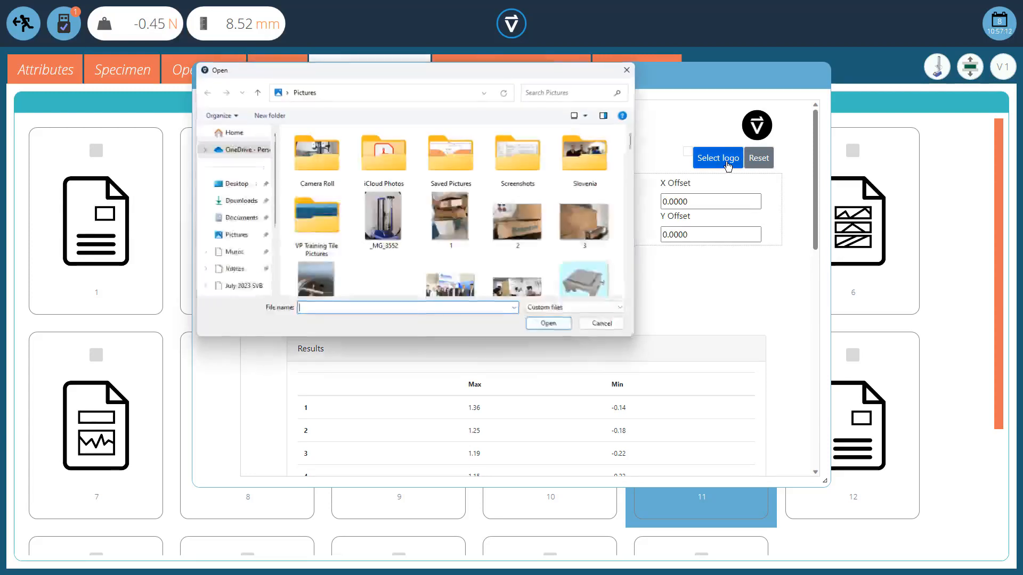
scroll(533, 261, "down", 3)
left_click(494, 254)
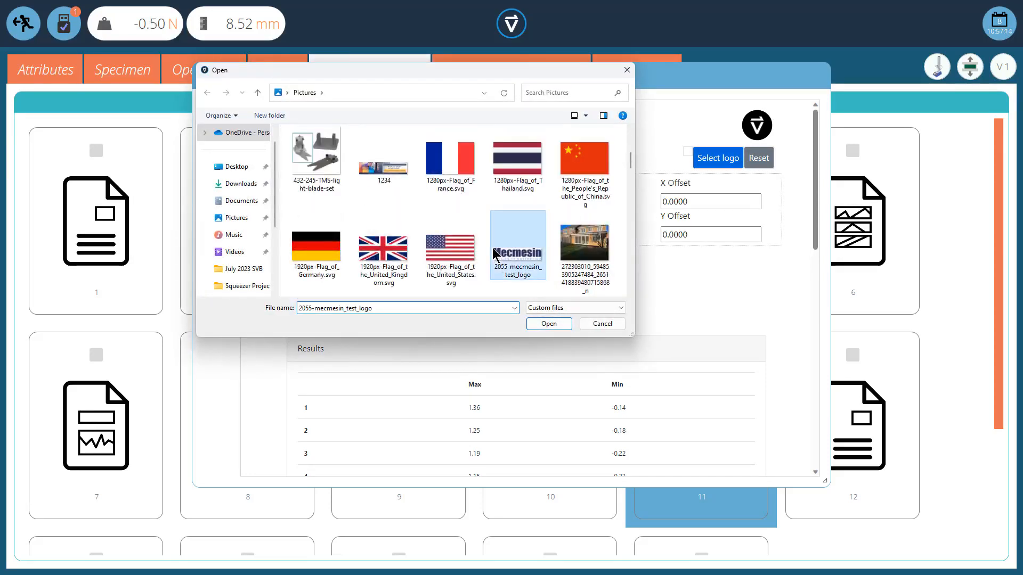
left_click(546, 324)
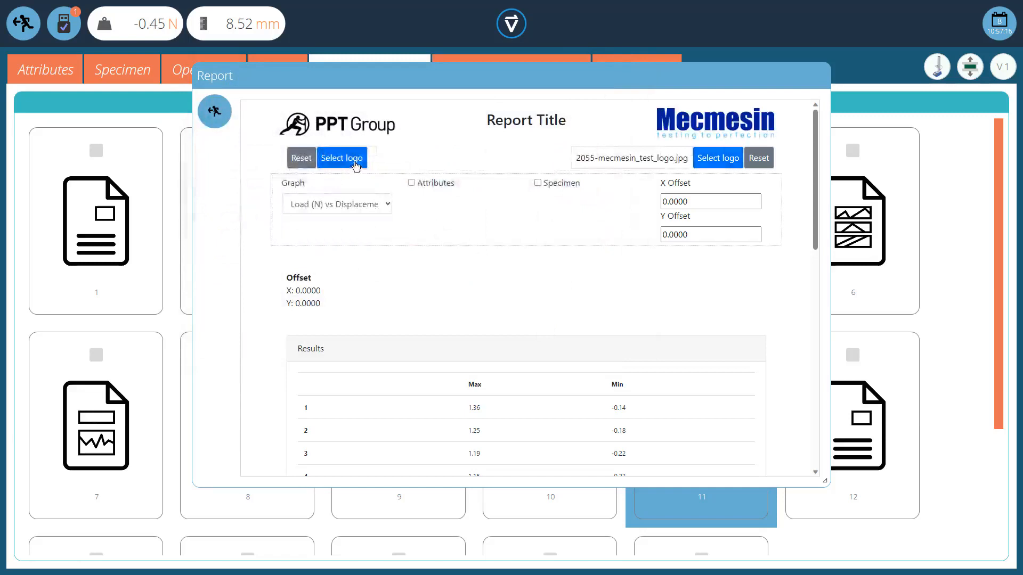
left_click(354, 163)
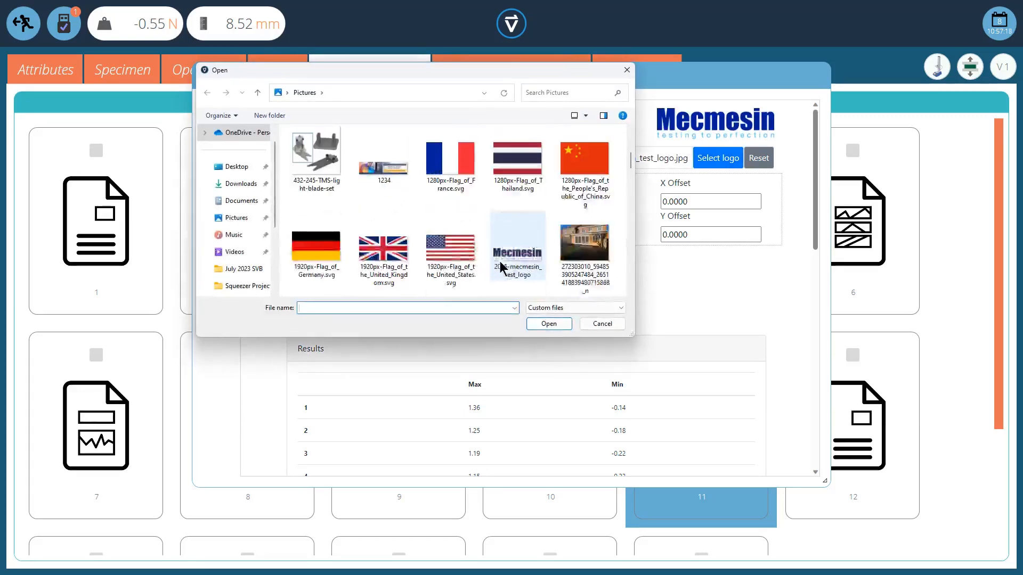
left_click(383, 250)
left_click(548, 325)
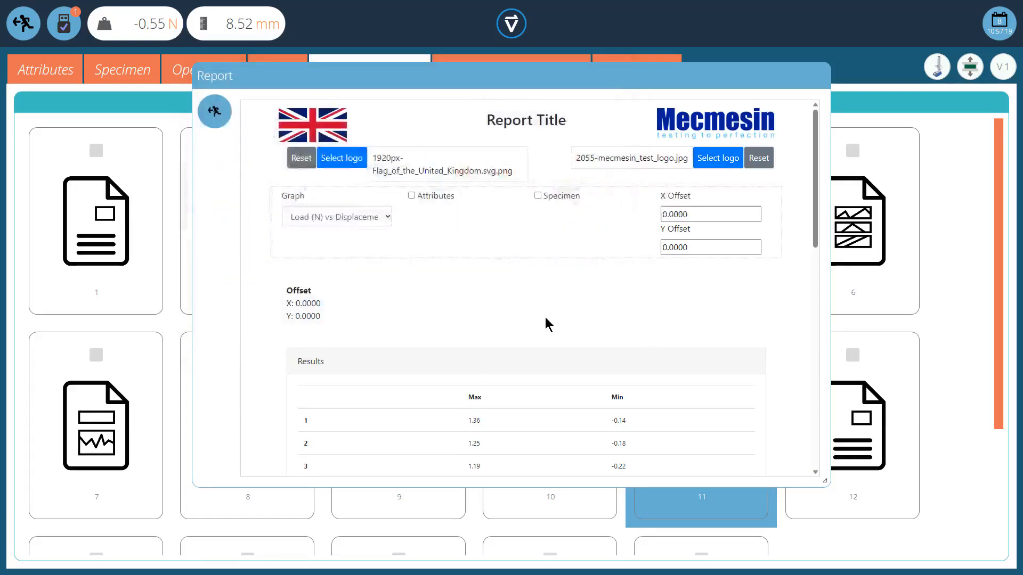
Step: Rename the report title to My Report
left_click(548, 122)
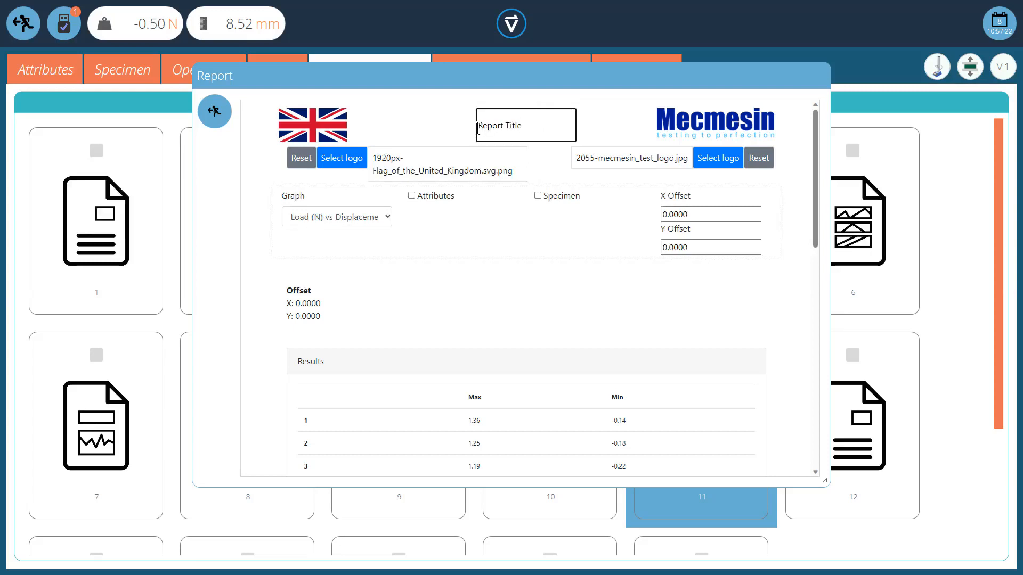
left_click_drag(482, 126, 568, 125)
type("My Report")
left_click(571, 270)
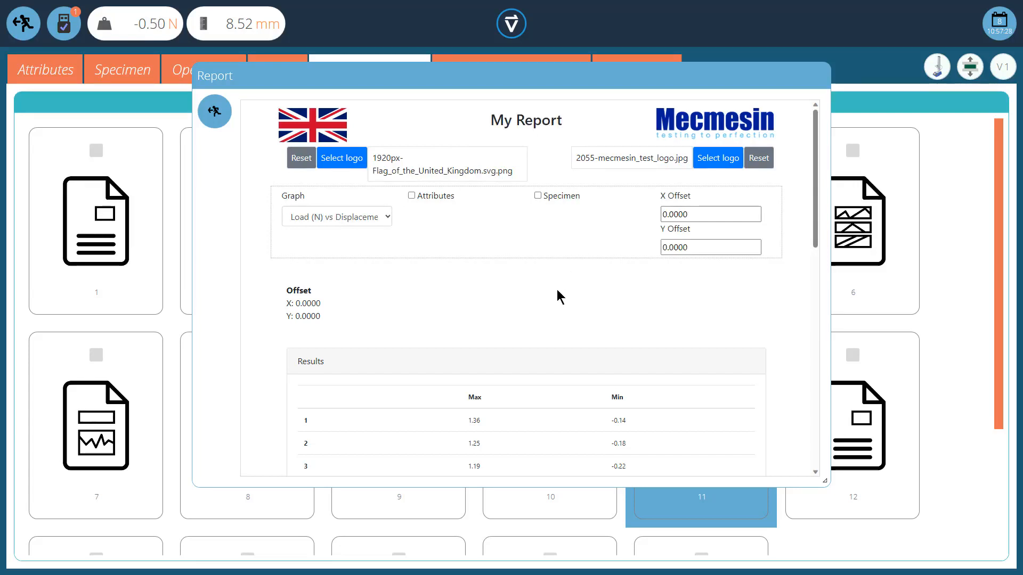
Step: Review the report's offset fields and graph preview
scroll(553, 286, "down", 1)
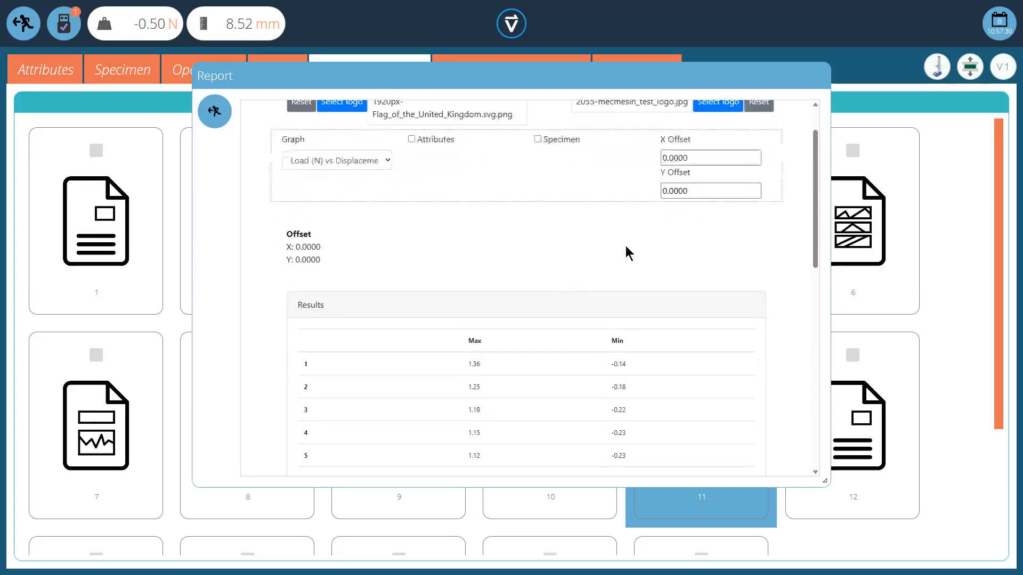
left_click_drag(689, 157, 651, 156)
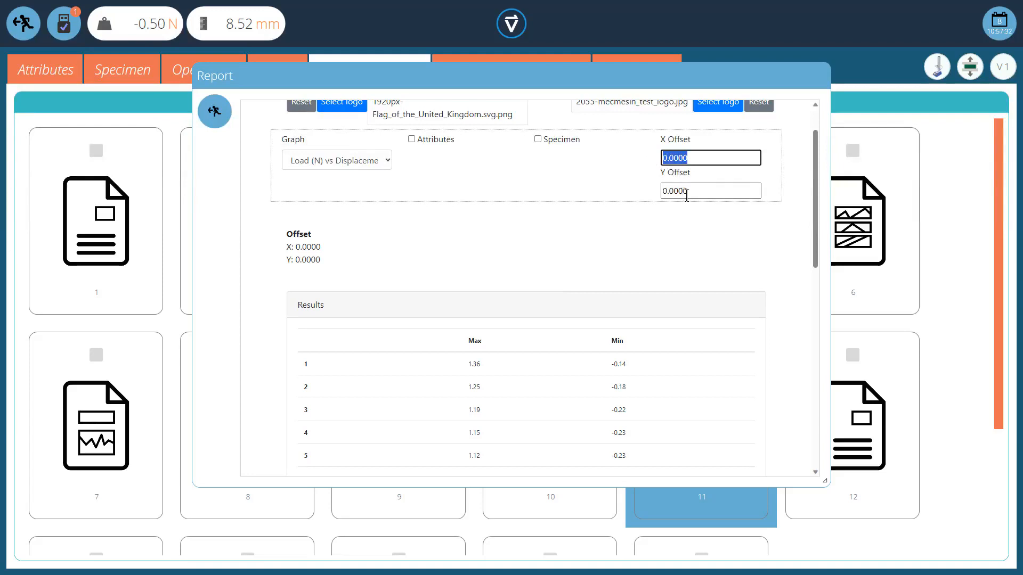
left_click_drag(694, 191, 634, 208)
scroll(577, 294, "down", 10)
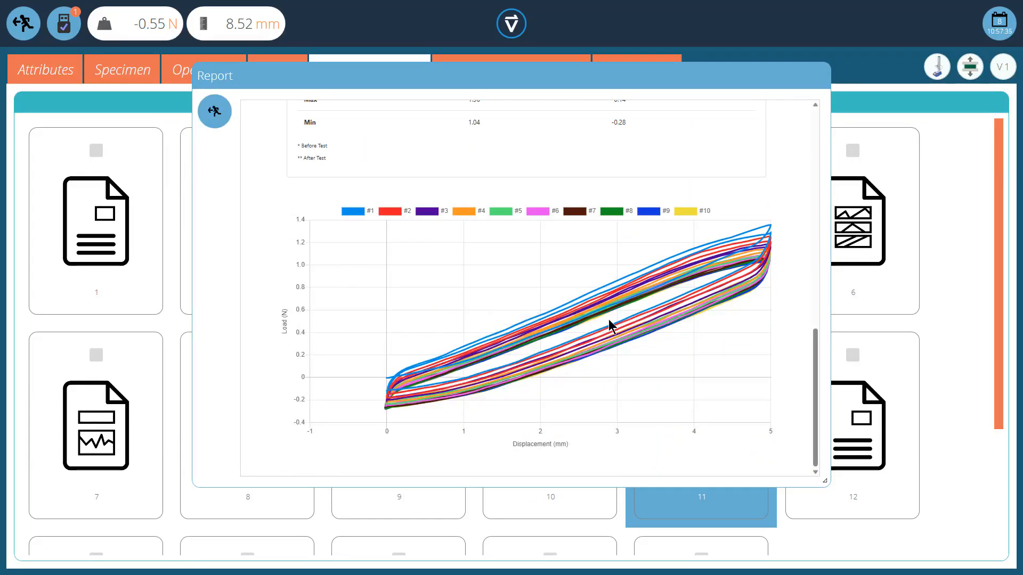
scroll(609, 319, "up", 8)
scroll(608, 318, "up", 3)
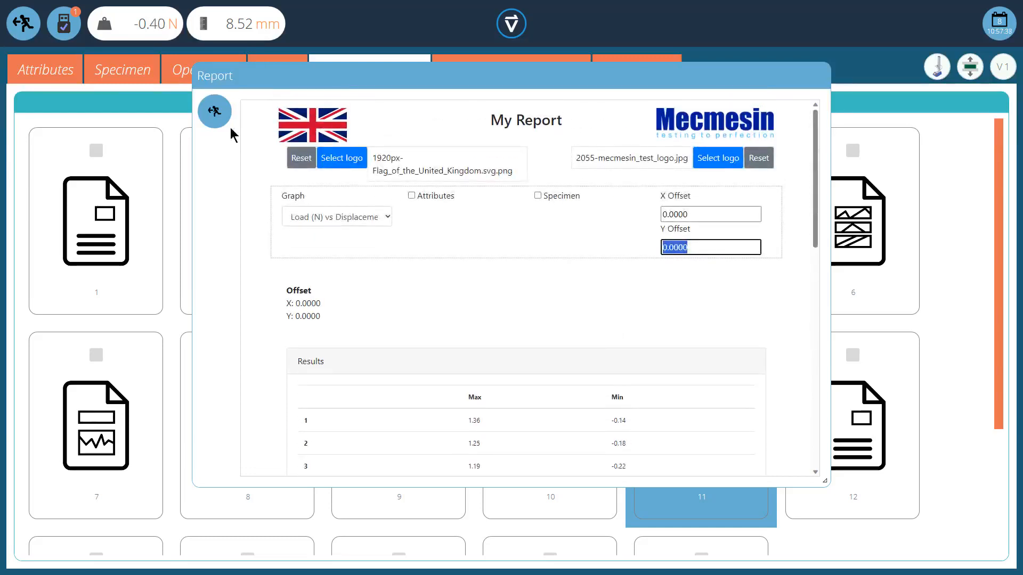
Step: Close the report editor and save the test, overriding the current version
left_click(214, 111)
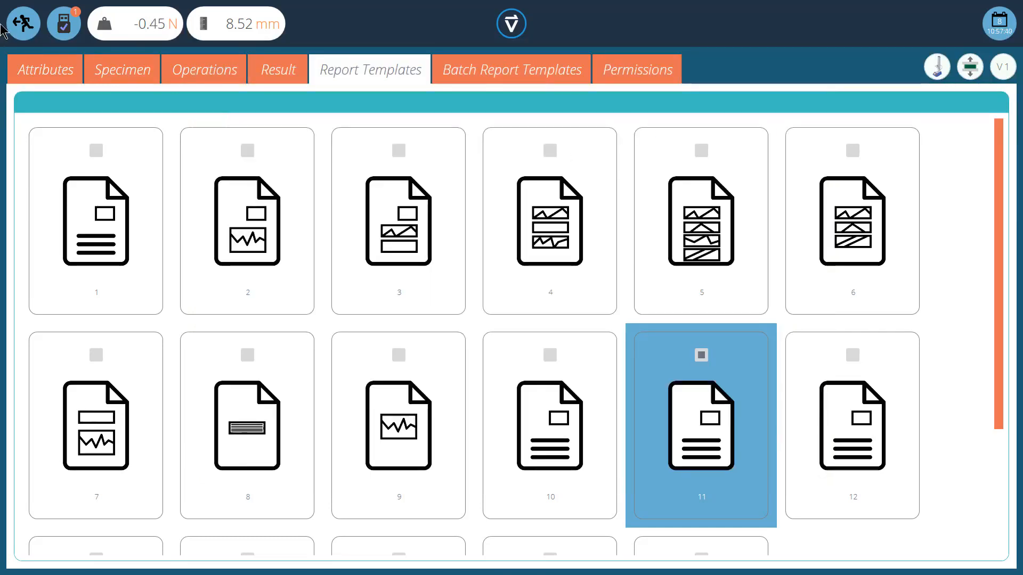
left_click(23, 22)
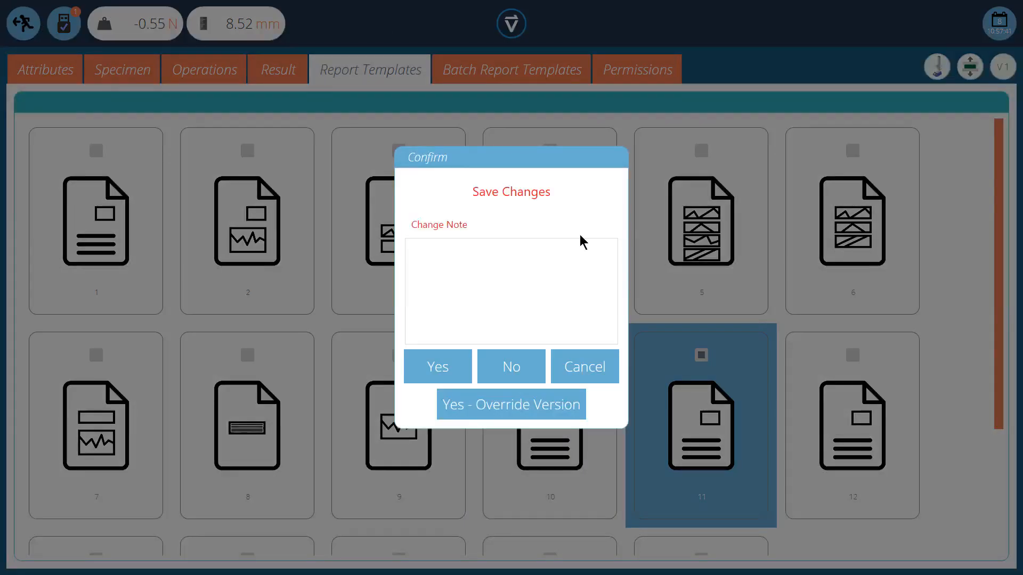
left_click(509, 406)
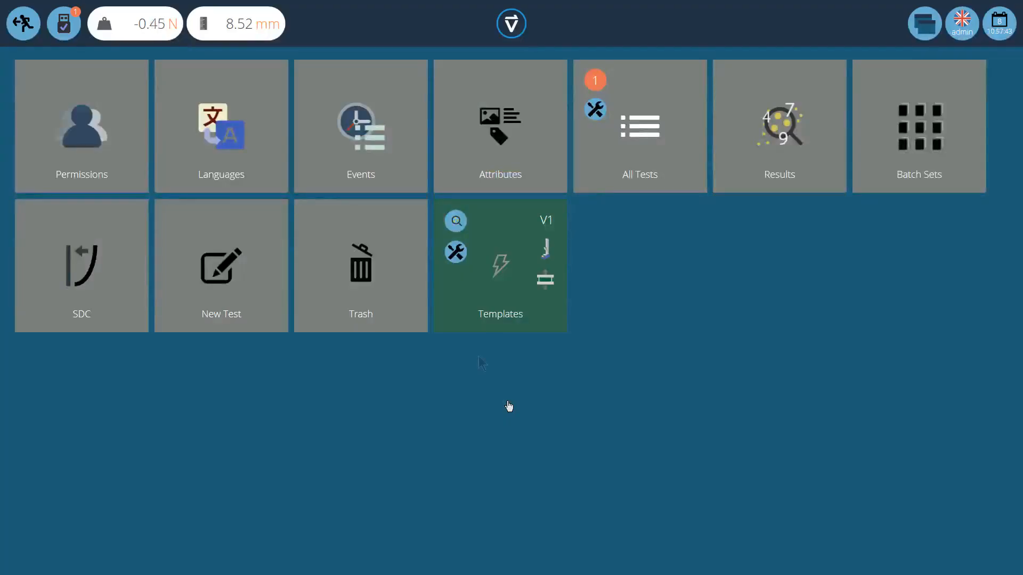
Step: Open the Templates test's results and preview the results report from the Results view
left_click(456, 221)
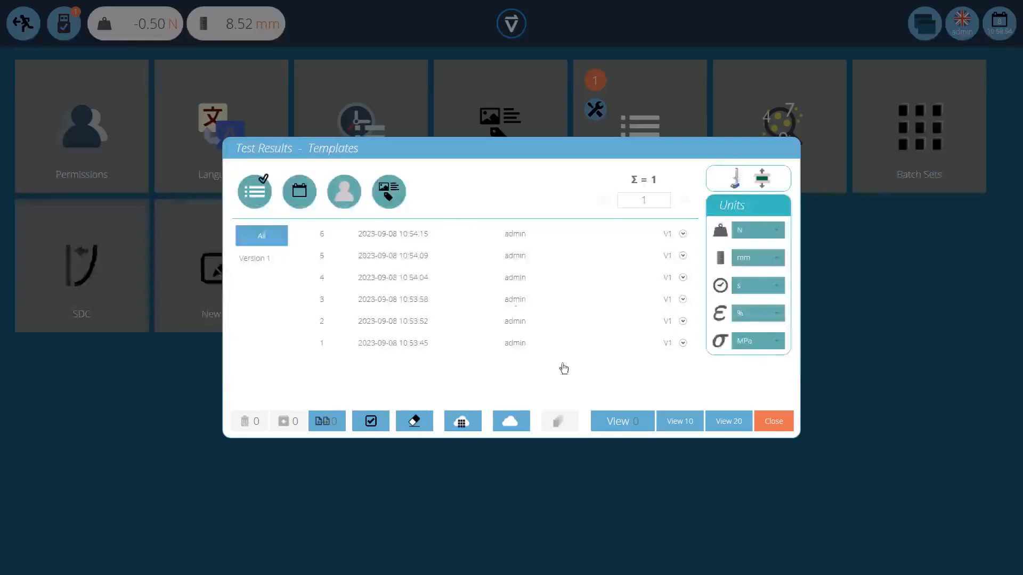
left_click(673, 422)
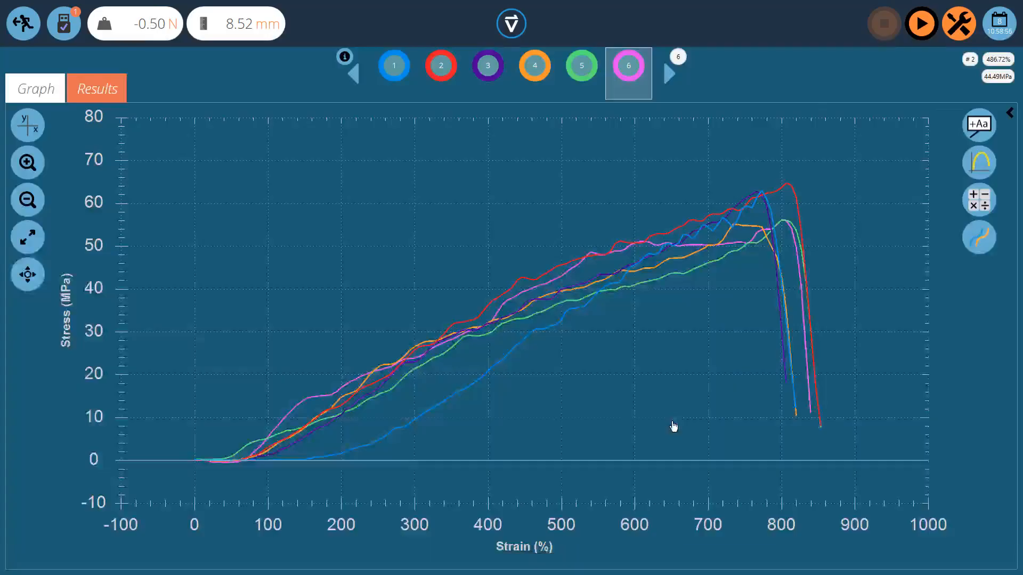
left_click(109, 93)
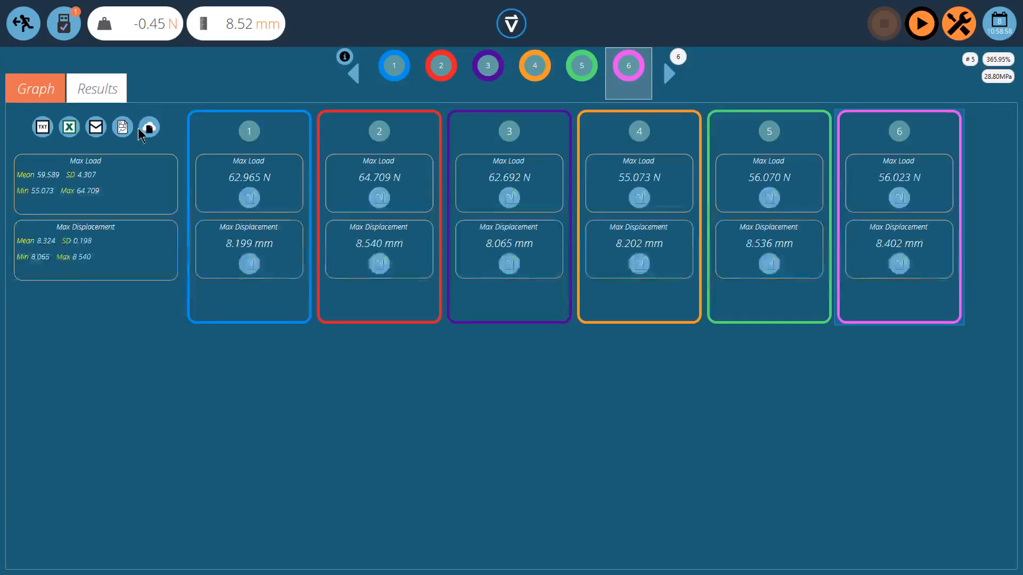
left_click(123, 127)
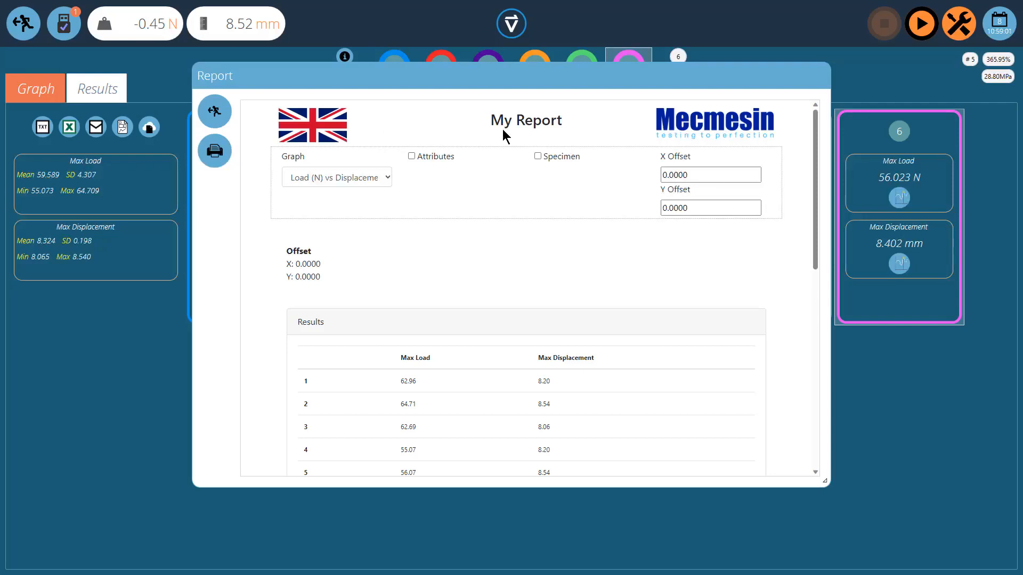
Step: Scroll through the report preview to review the load versus displacement graph
scroll(518, 228, "down", 8)
scroll(477, 274, "down", 2)
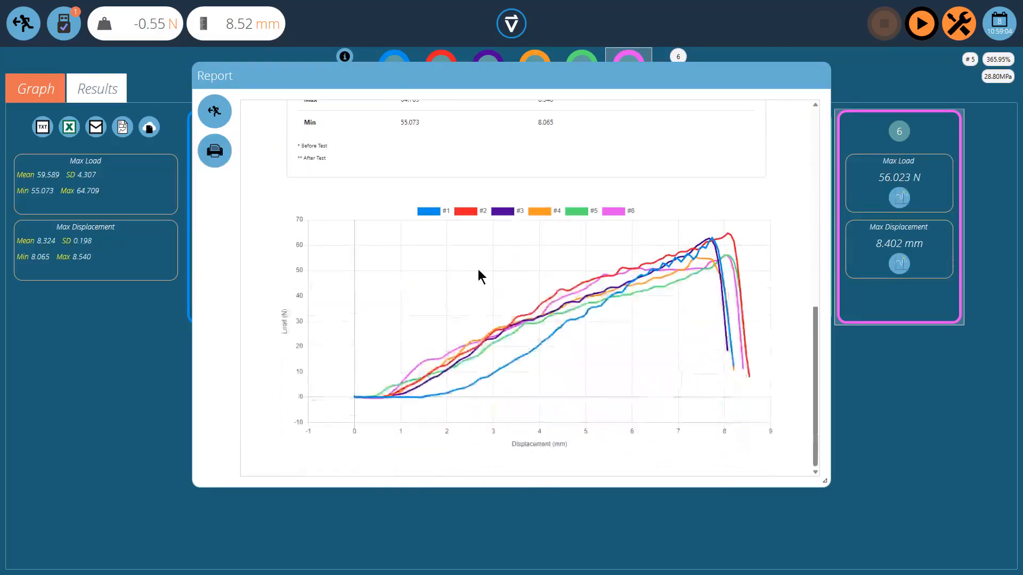
scroll(548, 292, "up", 10)
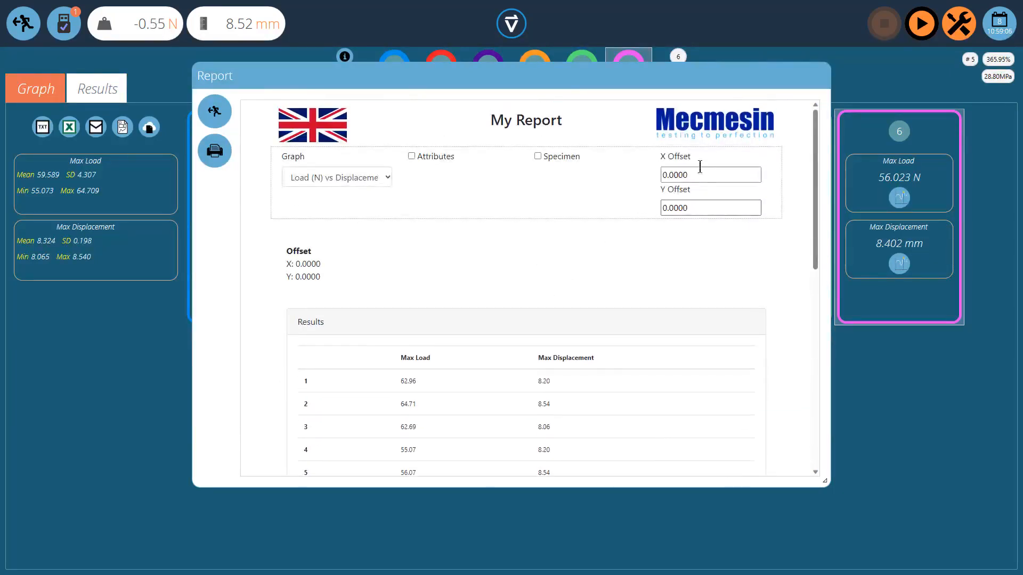
Step: Set the report graph's X offset to 10 and review the offset curves in the preview
left_click_drag(730, 175, 645, 182)
type("10")
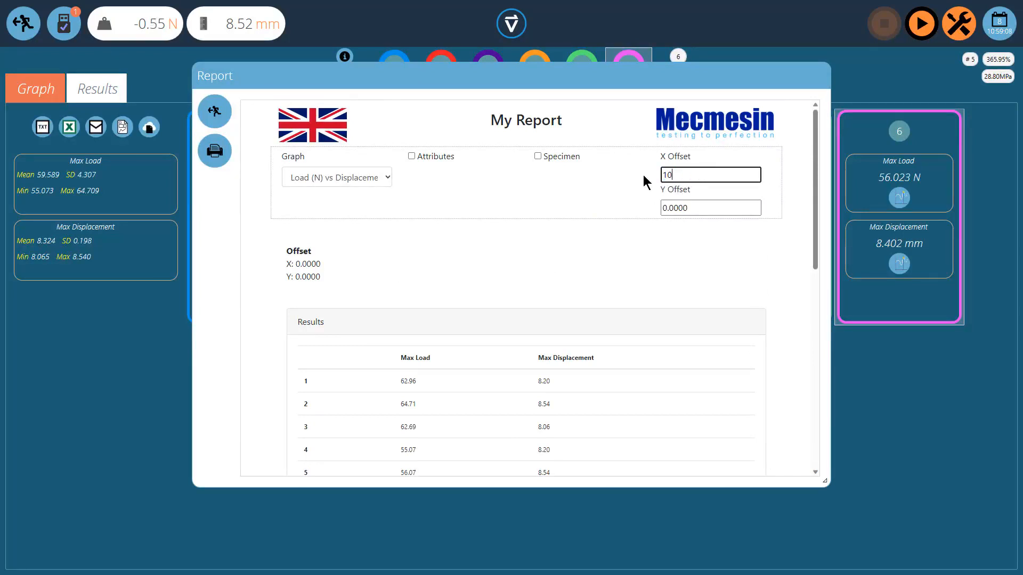
left_click(658, 270)
scroll(559, 260, "down", 7)
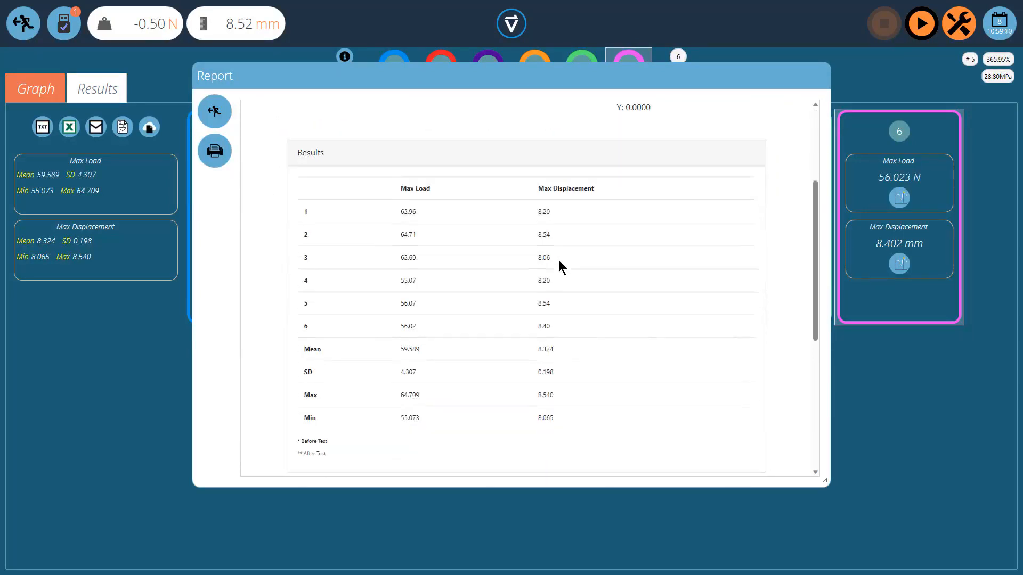
scroll(558, 260, "down", 2)
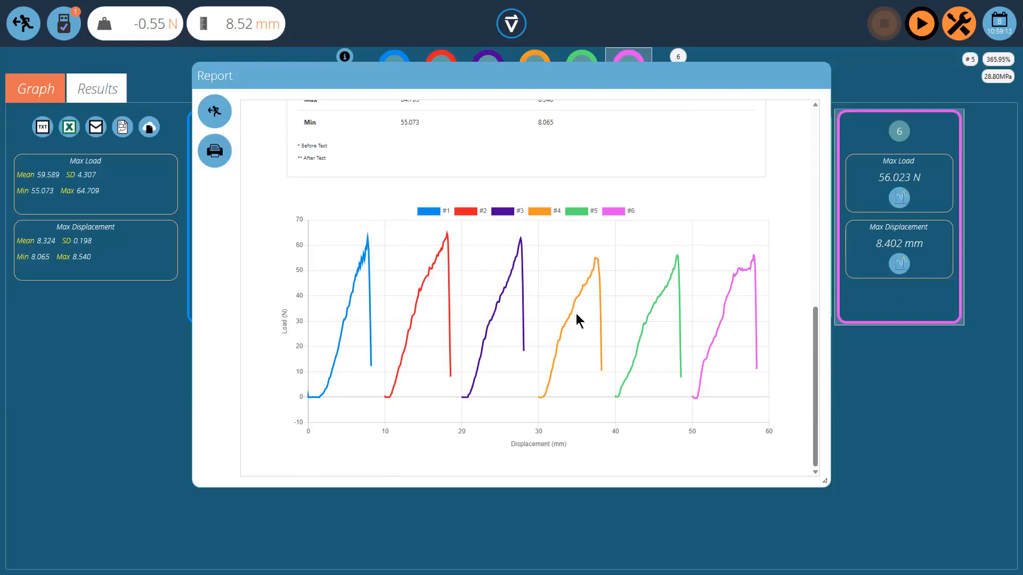
Step: Reset the report graph's X offset to 0 and close the report preview
scroll(741, 319, "up", 9)
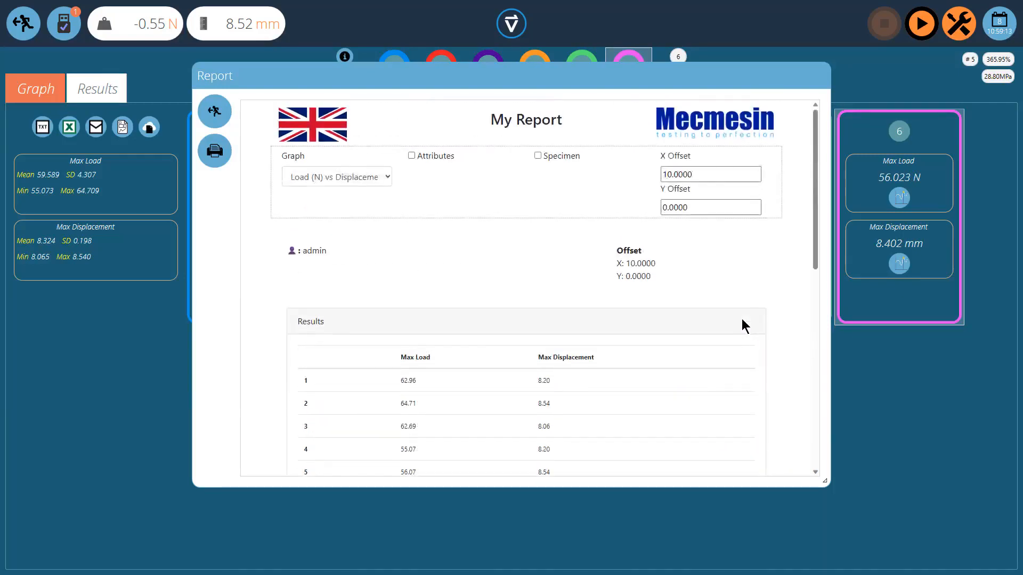
left_click_drag(697, 175, 618, 178)
type("0")
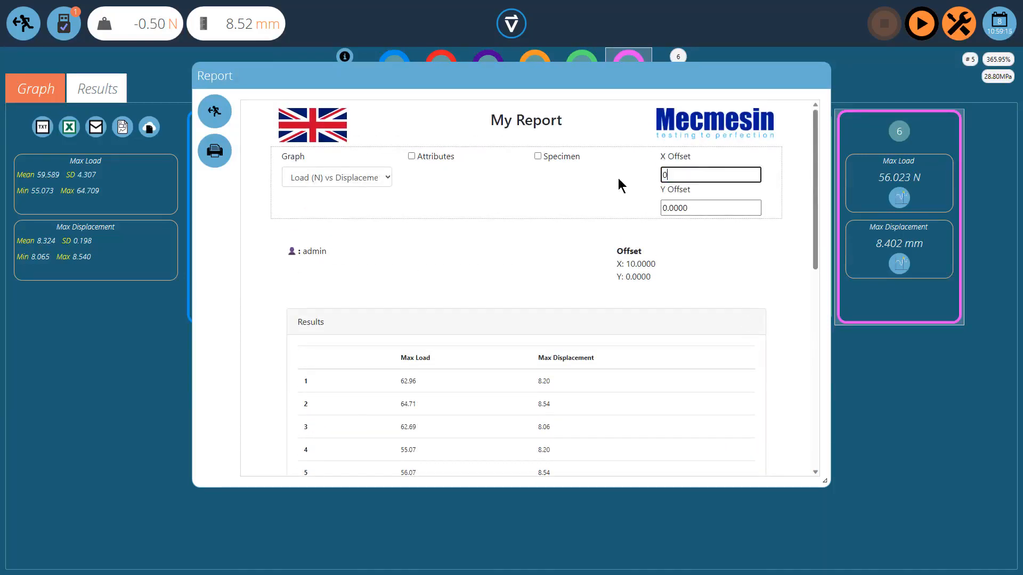
left_click(493, 247)
scroll(492, 245, "down", 8)
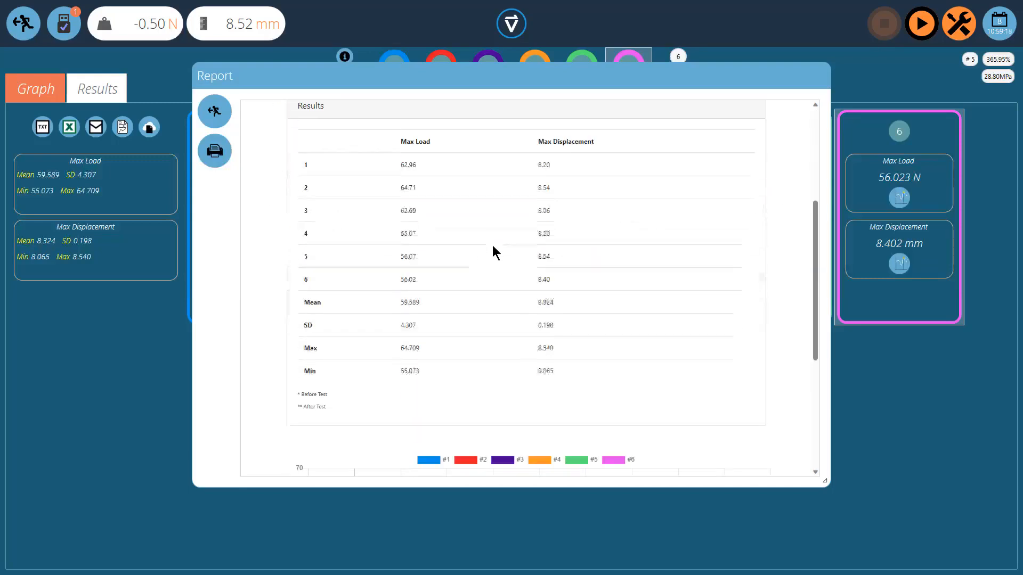
scroll(492, 245, "up", 8)
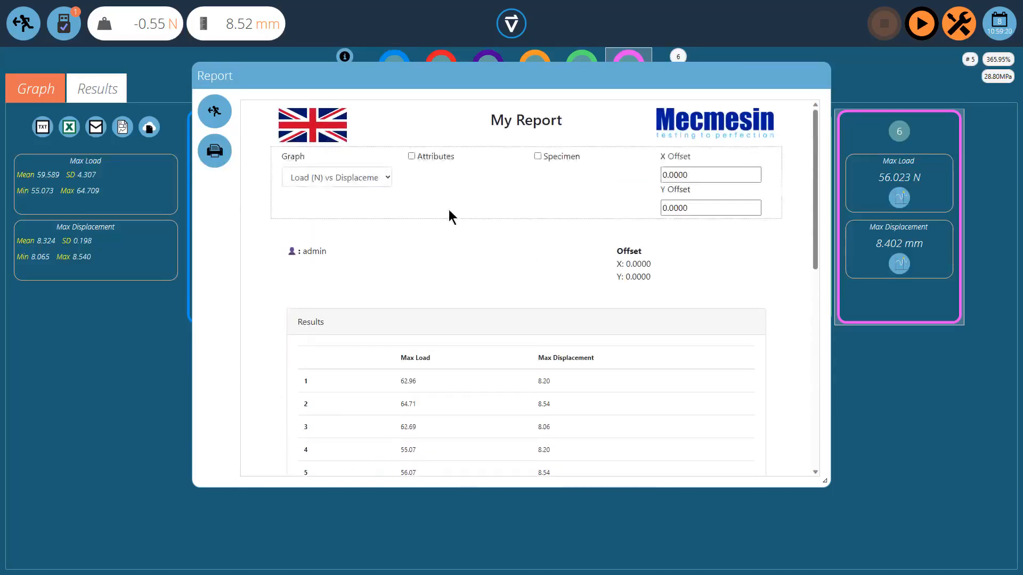
left_click(208, 113)
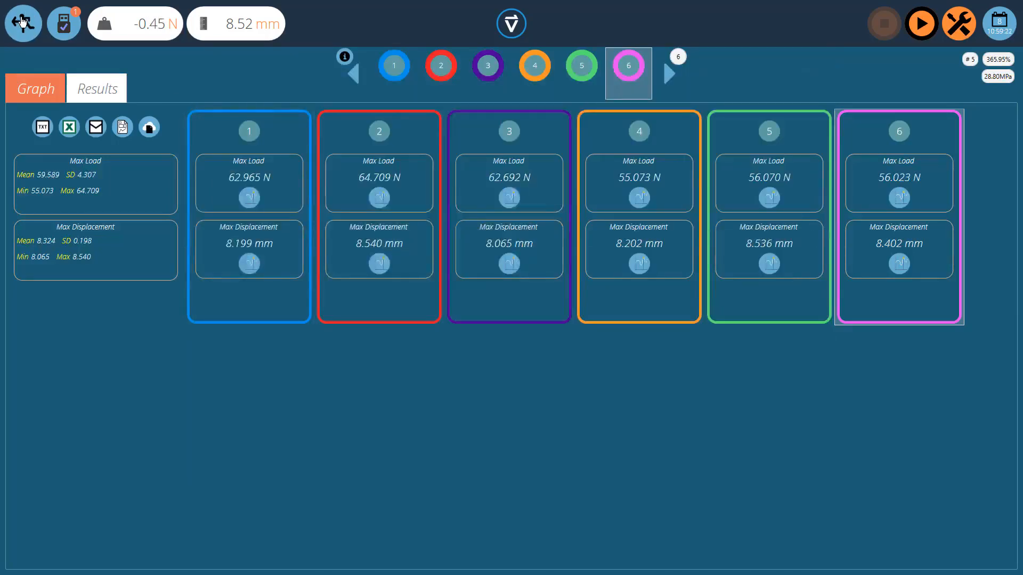